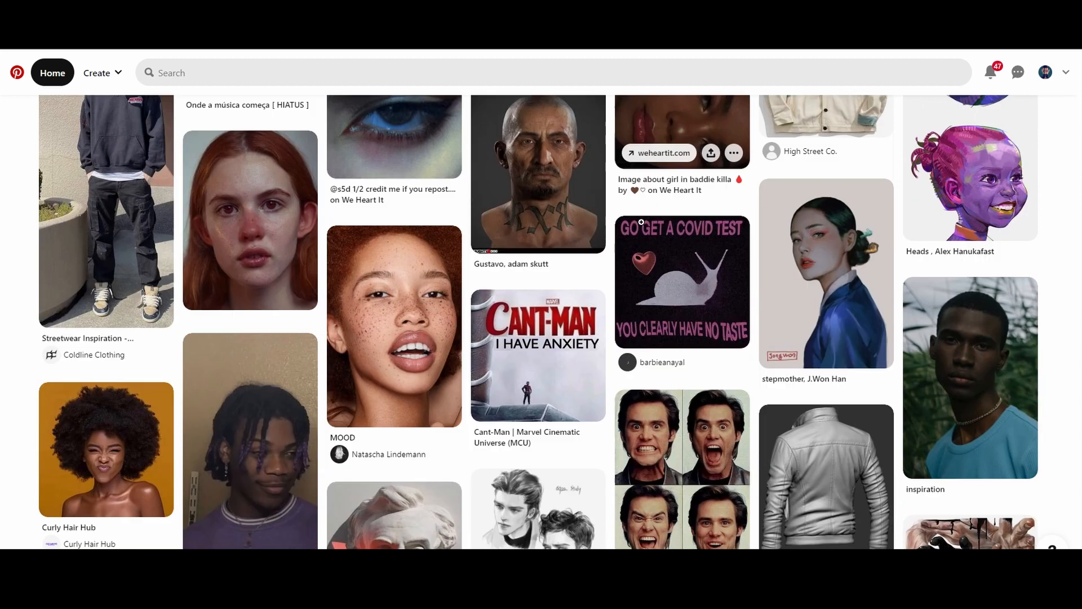
Browse the Pinterest home feed for portrait and face references.
scroll(640, 221, down, 7)
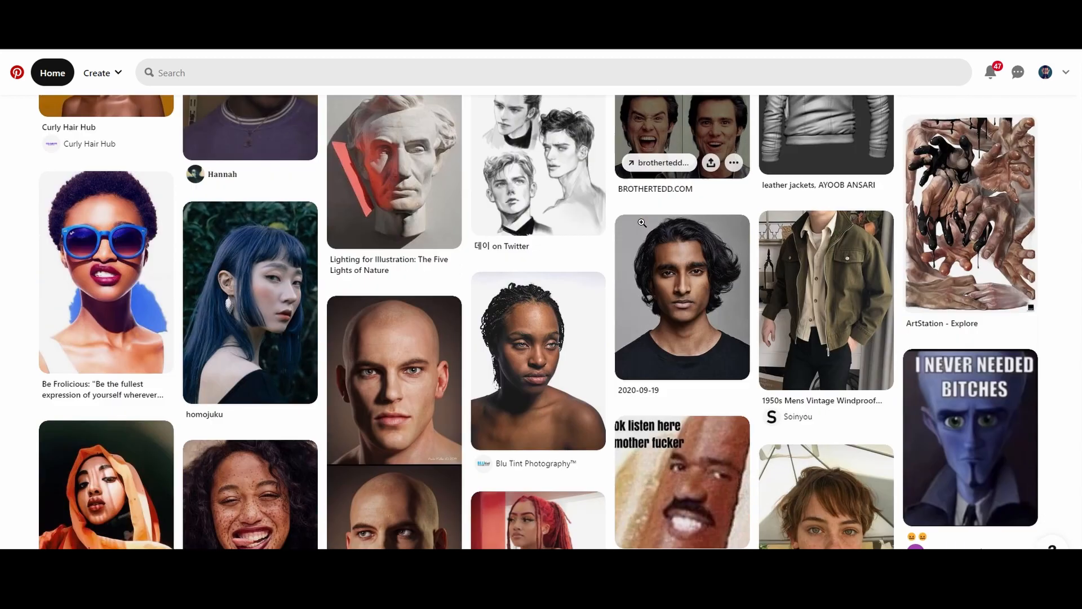
scroll(641, 221, down, 2)
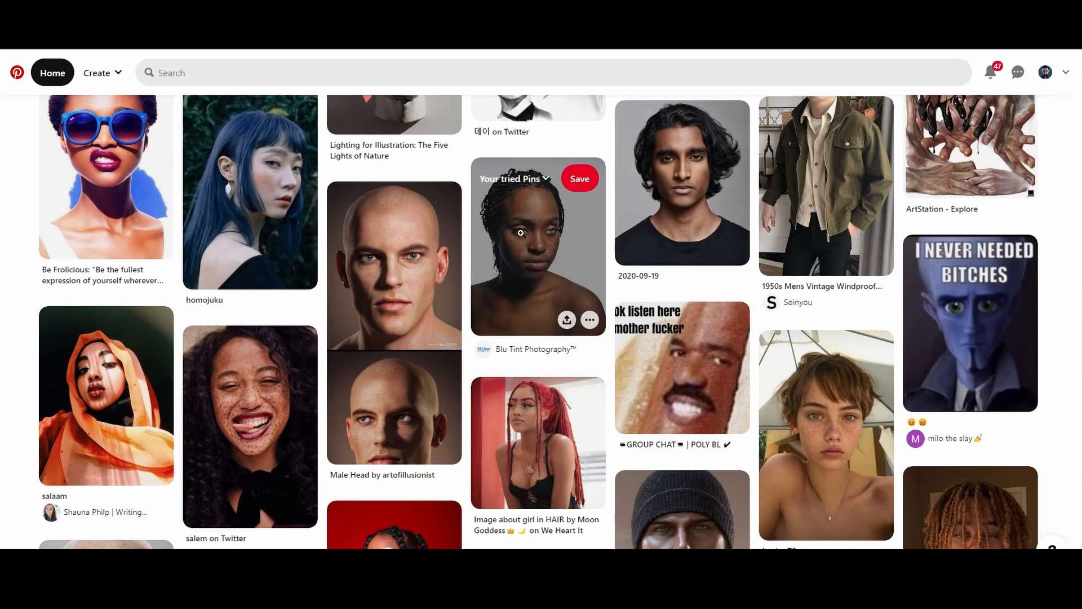
scroll(107, 395, down, 2)
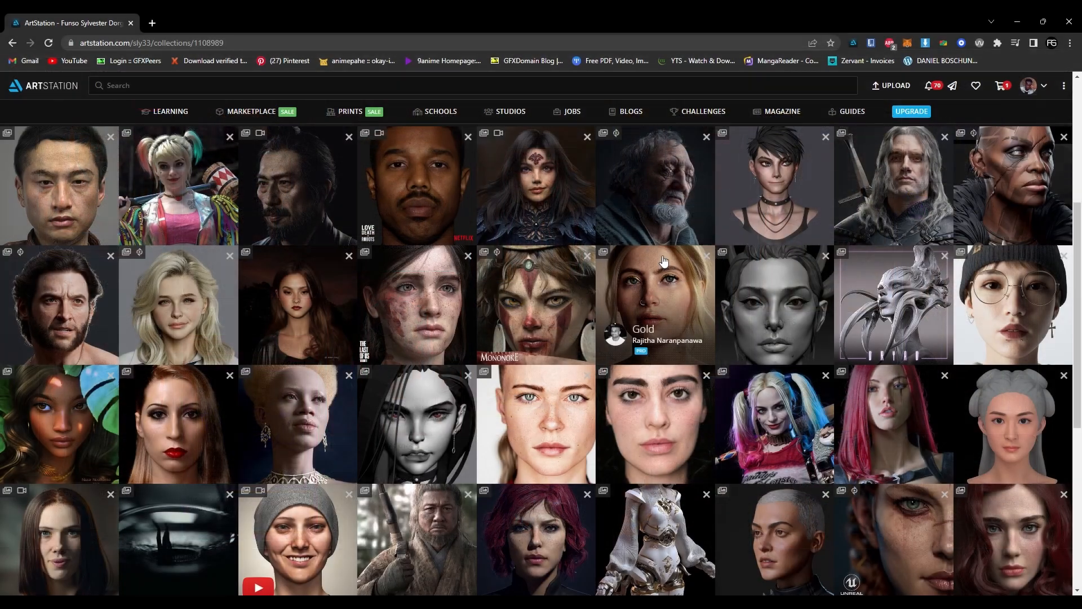
Look through the "3d faces" collection on ArtStation for character portrait references and leave the collection page.
scroll(664, 261, down, 1)
scroll(664, 261, down, 2)
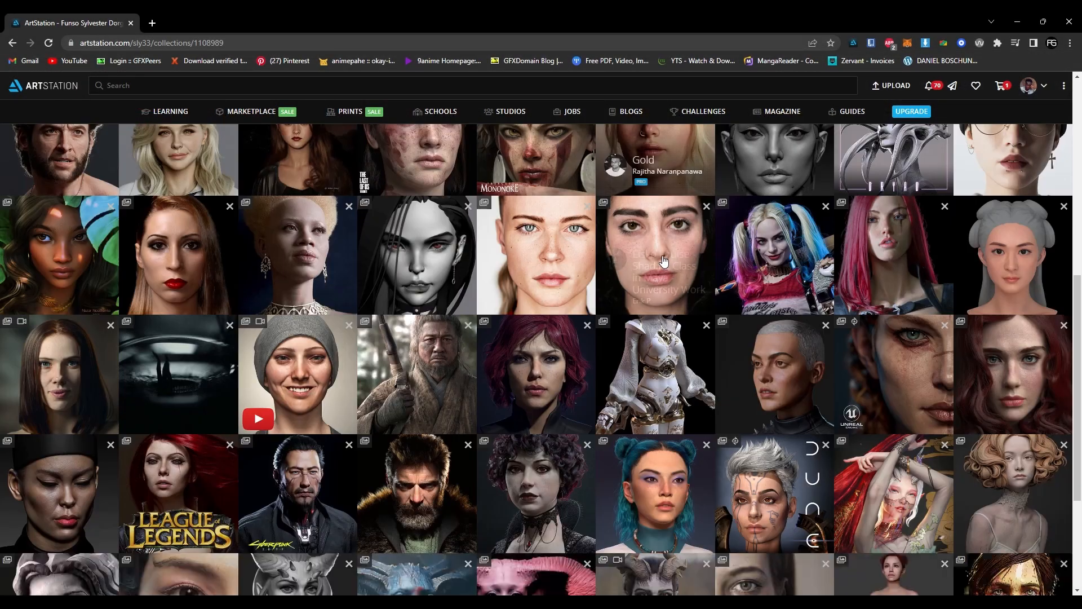
scroll(664, 261, down, 2)
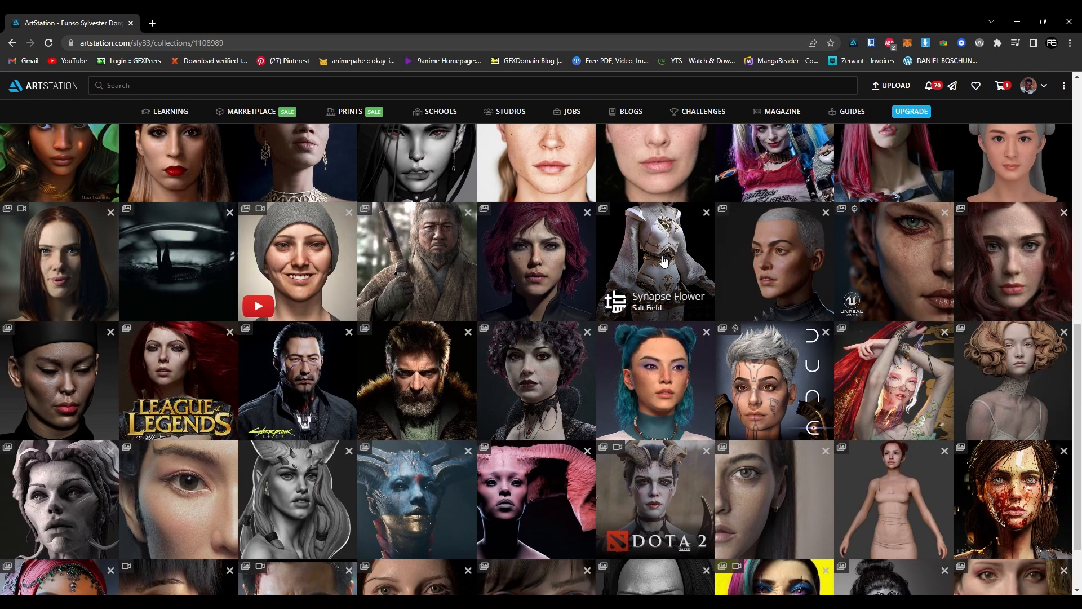
scroll(664, 261, down, 2)
scroll(664, 261, up, 2)
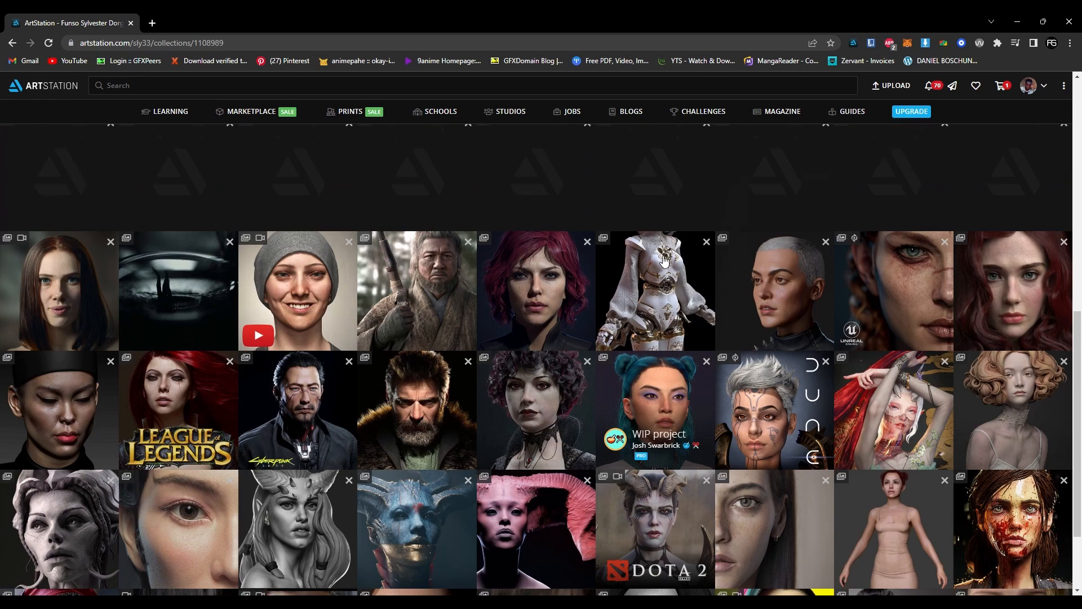
scroll(664, 261, up, 2)
scroll(664, 261, up, 7)
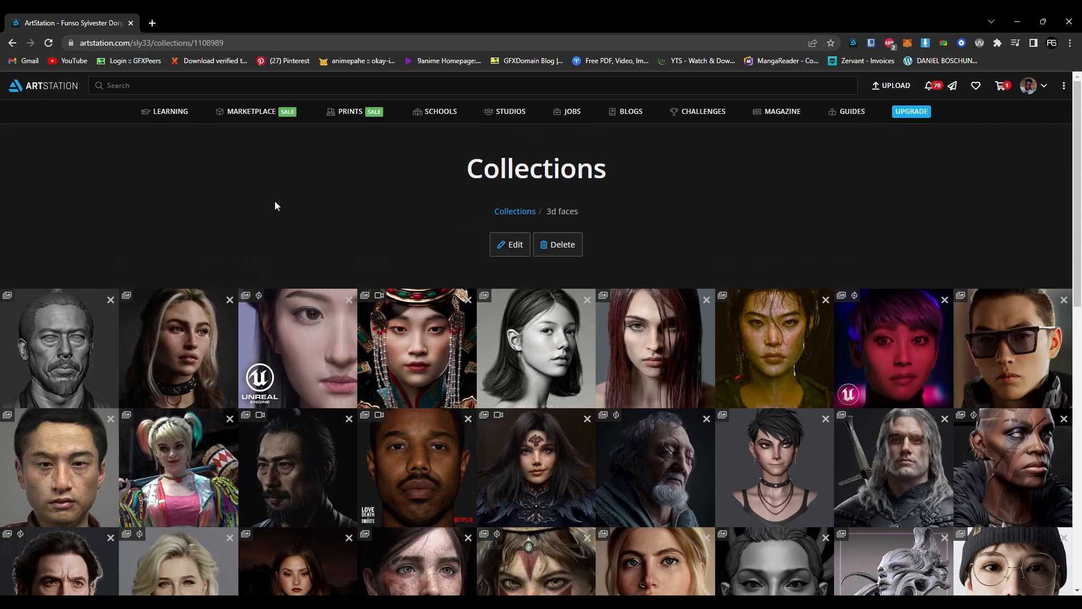
click(13, 44)
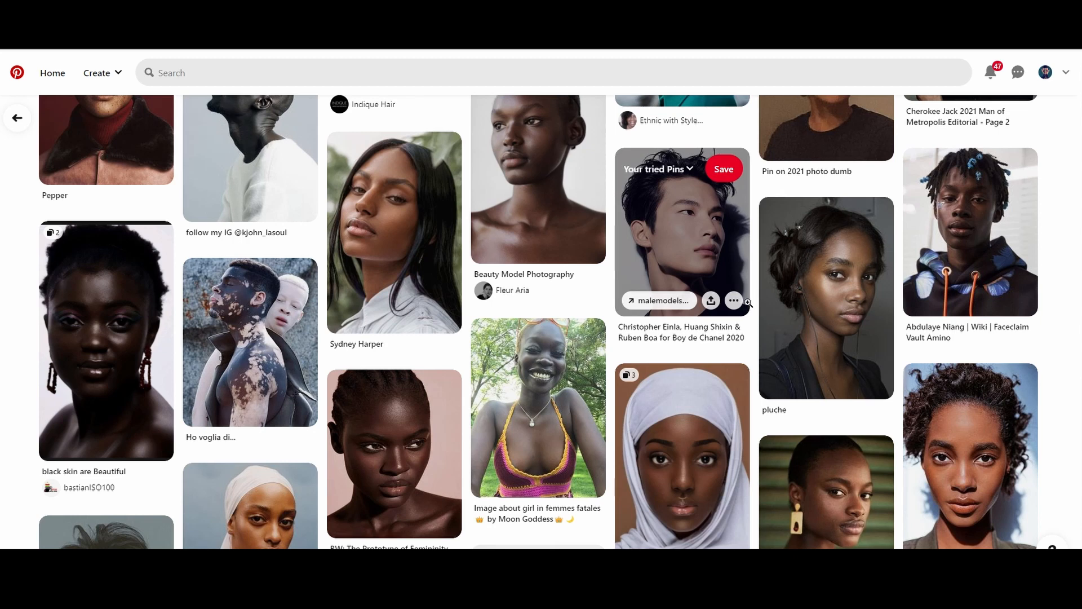
Browse portrait pins on Pinterest and examine the braided-hair profile pin along with its similar images.
scroll(748, 302, down, 3)
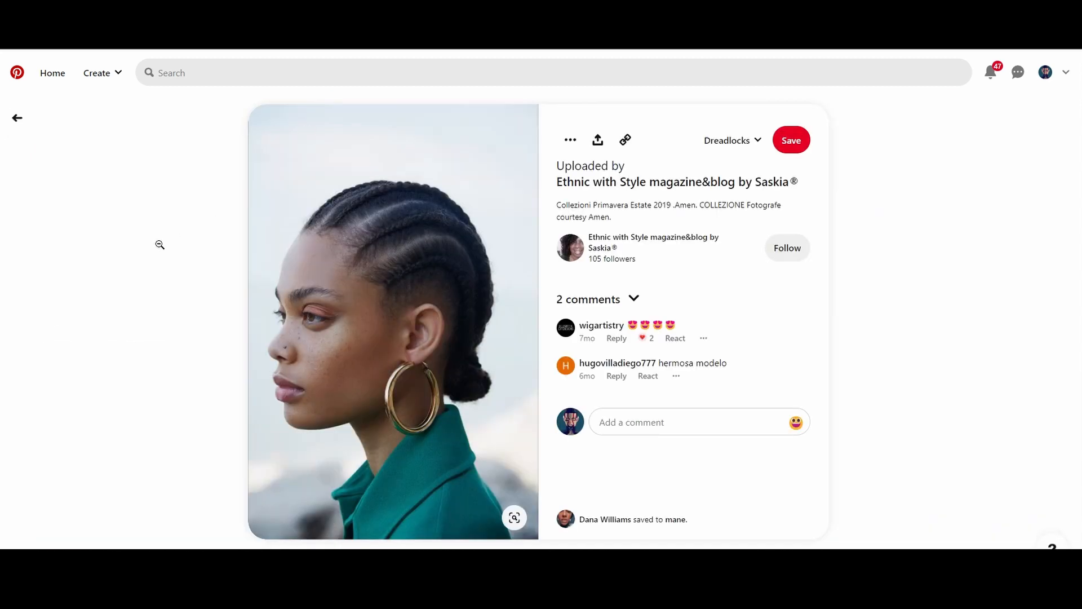
scroll(159, 245, down, 6)
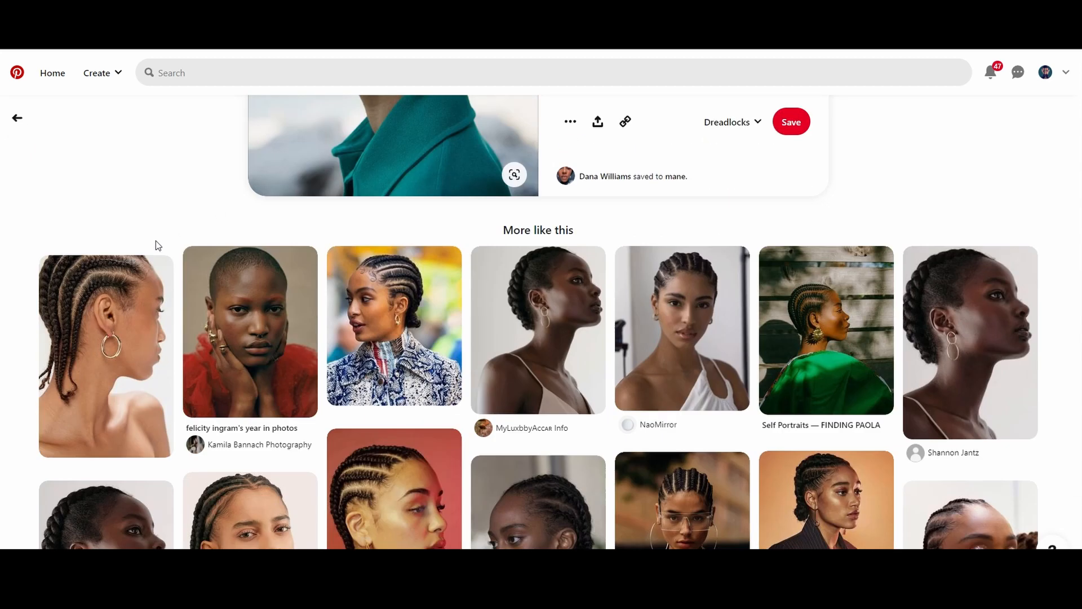
scroll(163, 224, up, 5)
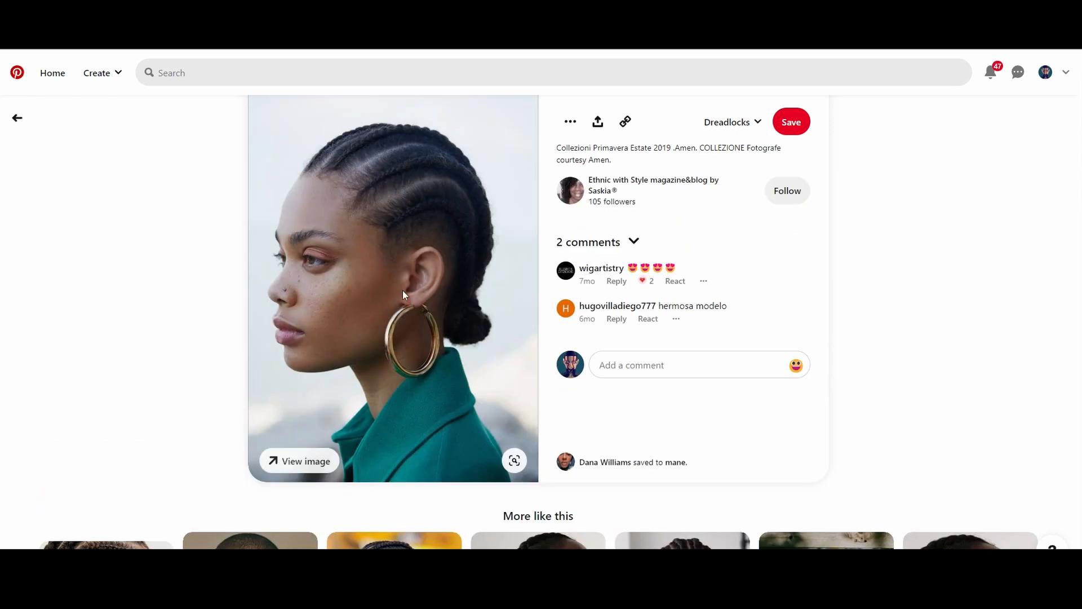
scroll(260, 296, down, 4)
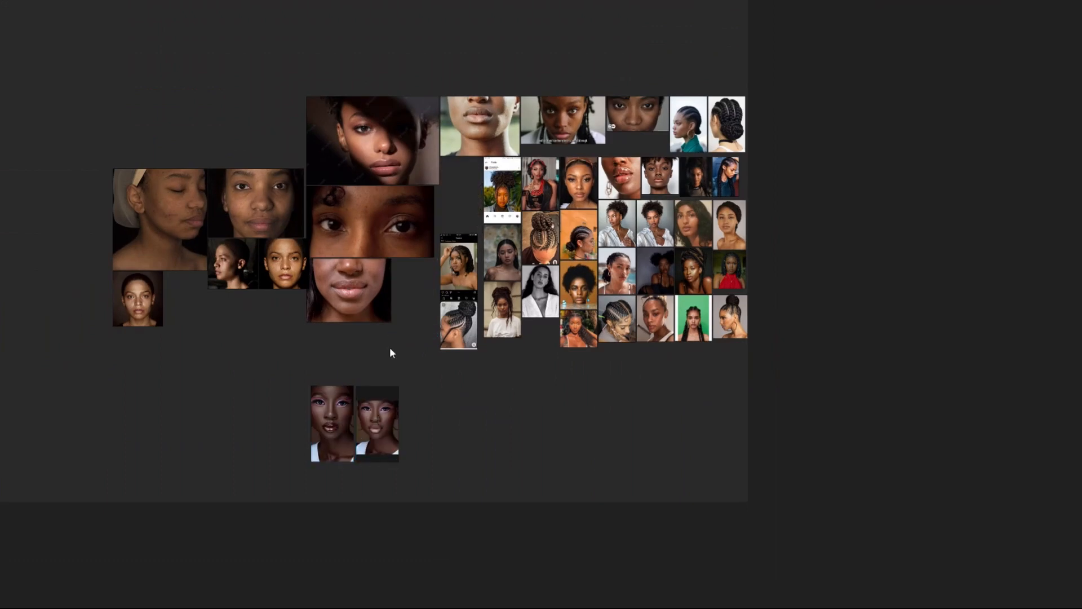
On the reference board, move a dark makeup portrait, the two phone-screenshot portraits and a braided-hair image out into empty areas.
drag(377, 423, 243, 374)
drag(460, 265, 378, 431)
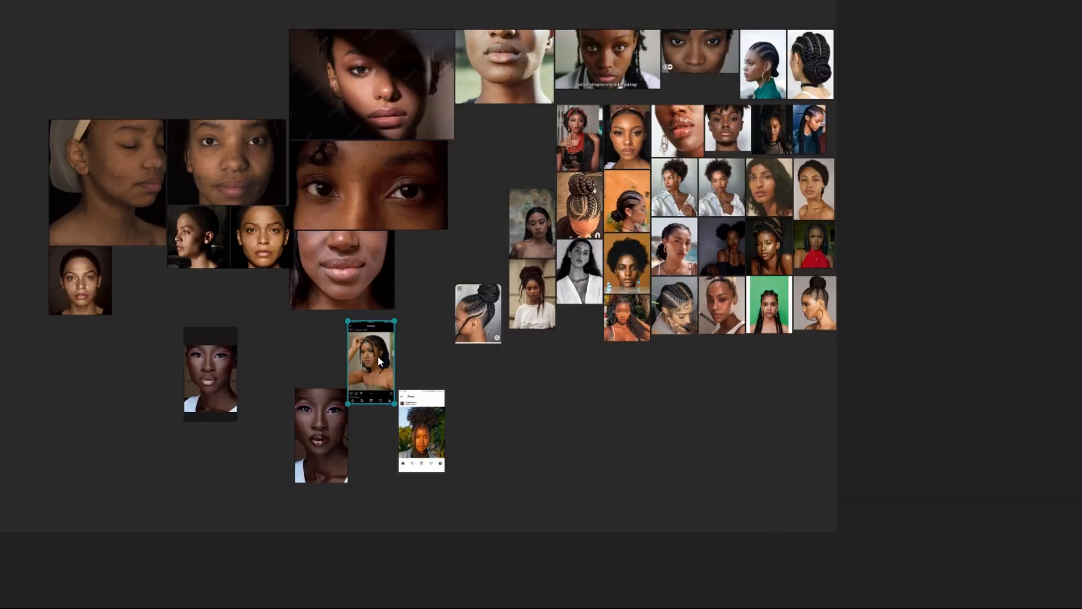
drag(421, 427, 372, 435)
scroll(395, 469, up, 5)
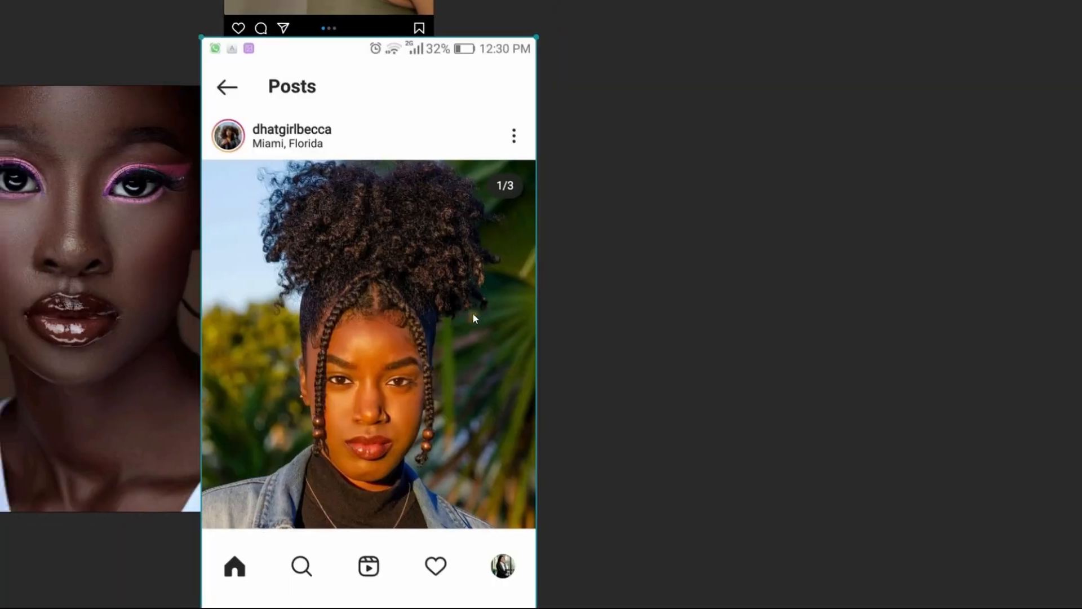
scroll(472, 313, down, 3)
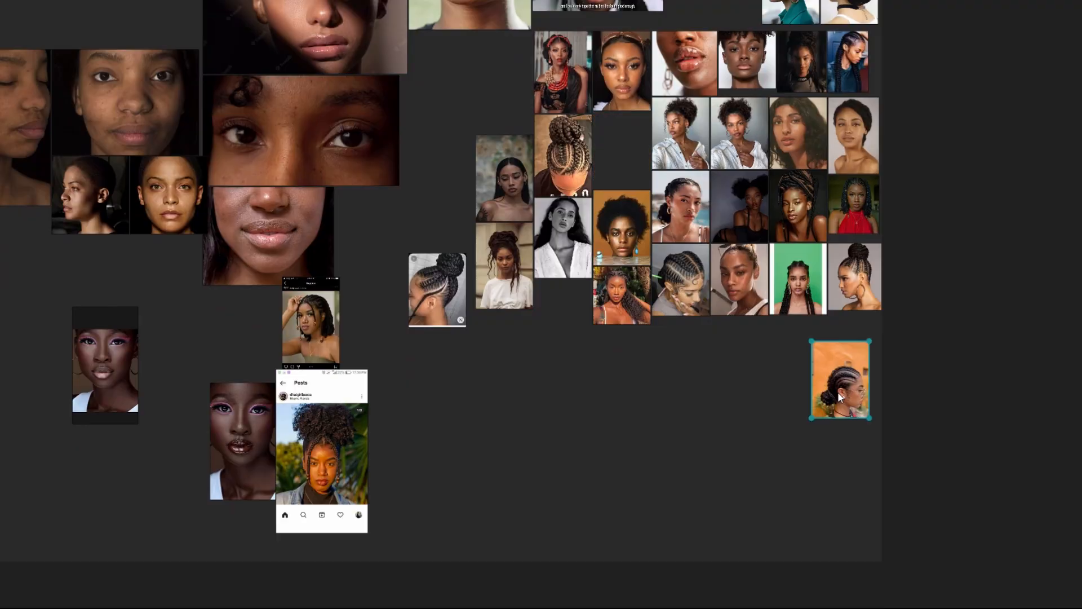
drag(838, 377, 985, 382)
drag(795, 278, 957, 310)
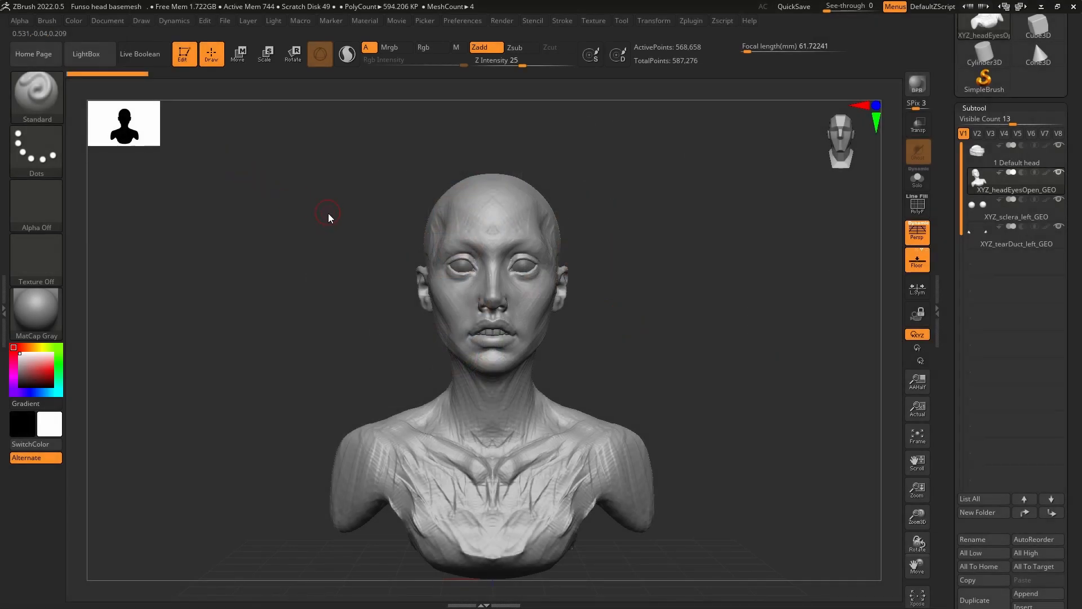
Switch to the ZBrush head sculpt and reshape the mouth area and the underside of the jaw in profile with the Move brush.
right_drag(661, 305, 541, 321)
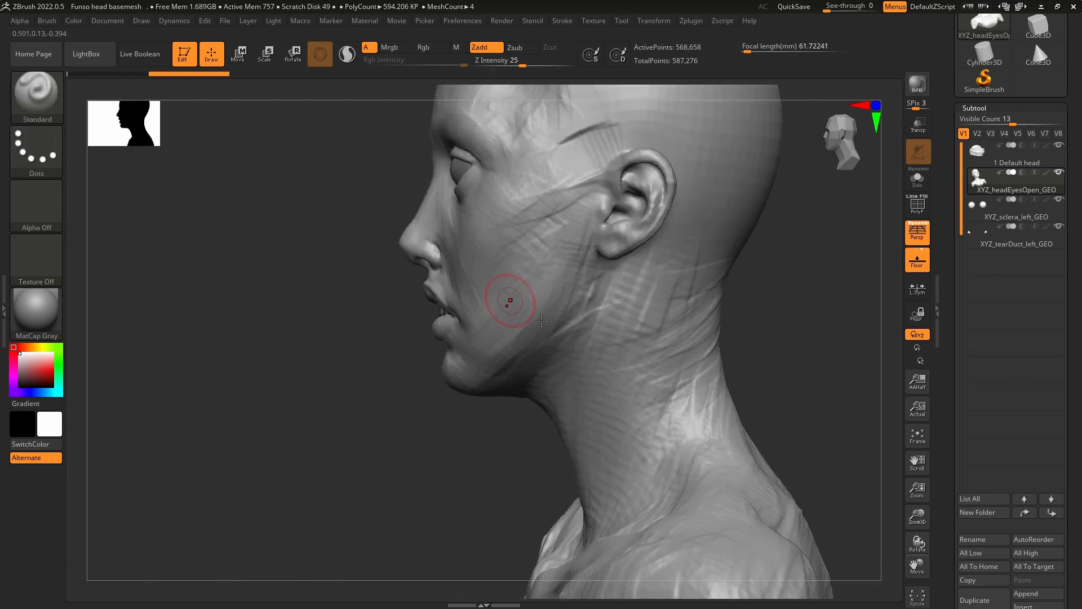
key(b)
key(m)
key(v)
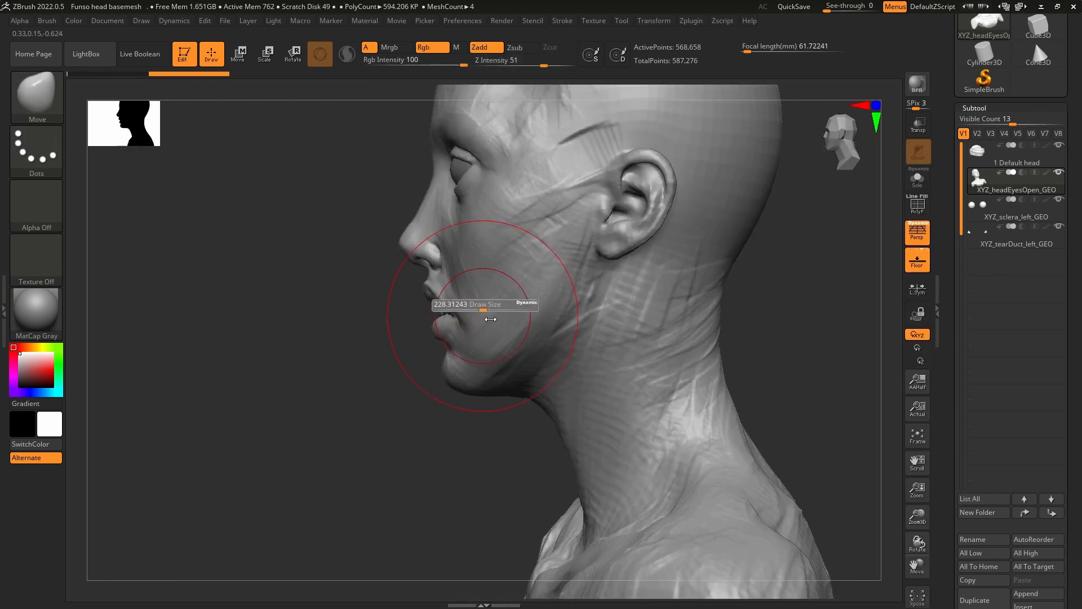
mouse_move(490, 319)
mouse_down()
mouse_move(500, 319)
mouse_move(444, 315)
mouse_up()
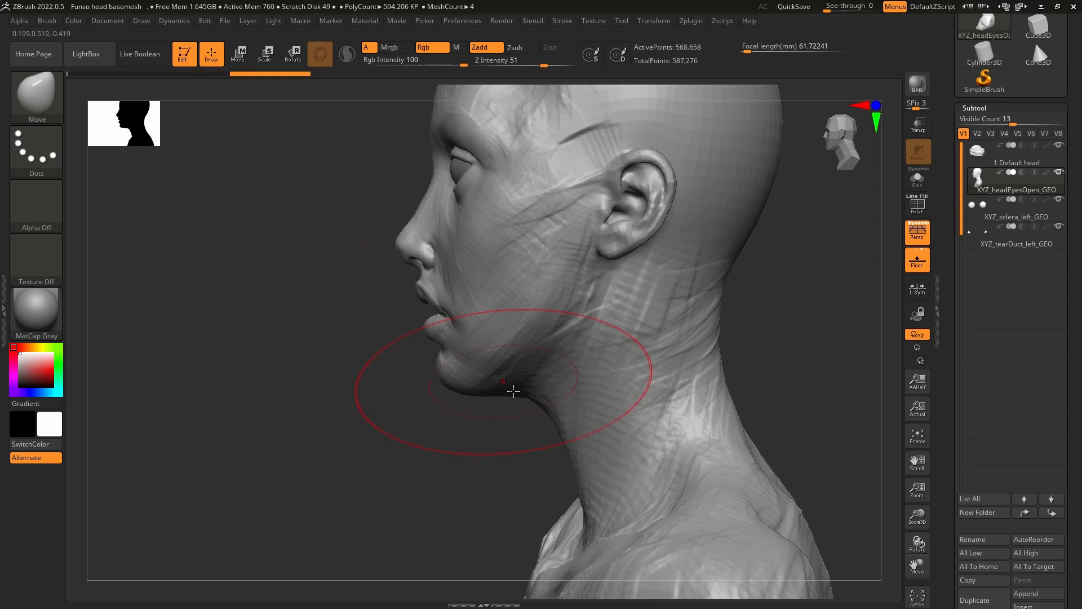
drag(513, 391, 525, 376)
right_drag(520, 337, 586, 324)
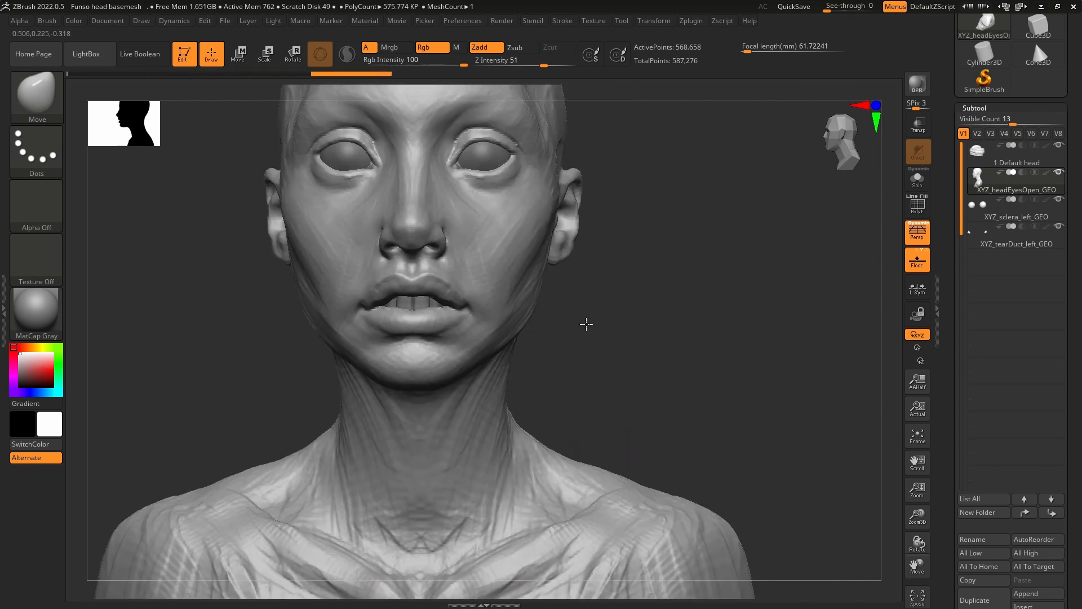
Adjust the height of the teeth subtool behind the lips with the Move gizmo and reselect the head subtool.
click(1058, 146)
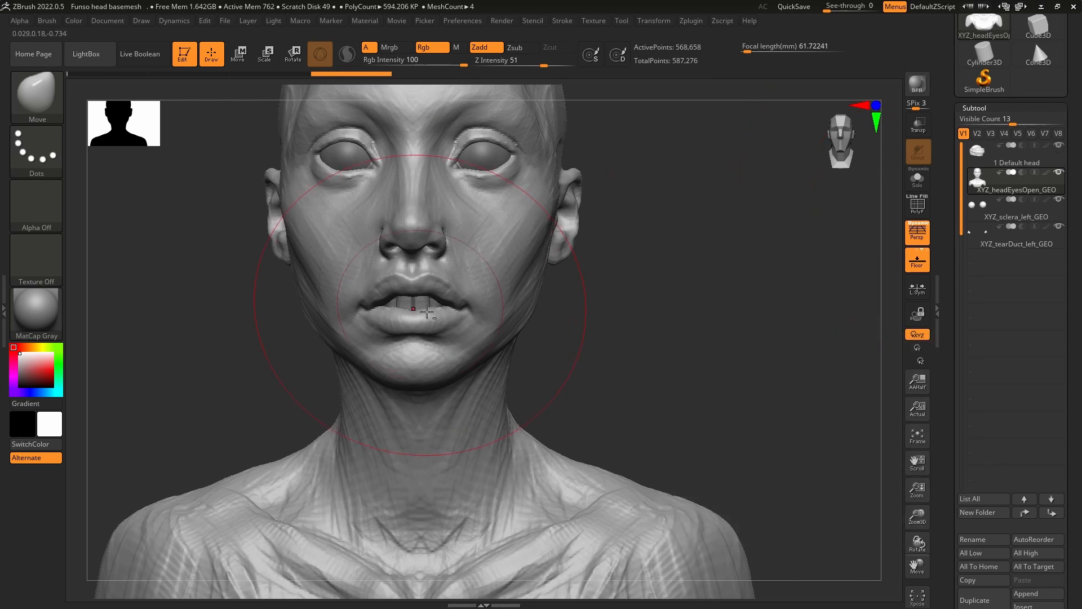
drag(427, 312, 429, 307)
alt+click(429, 310)
key(w)
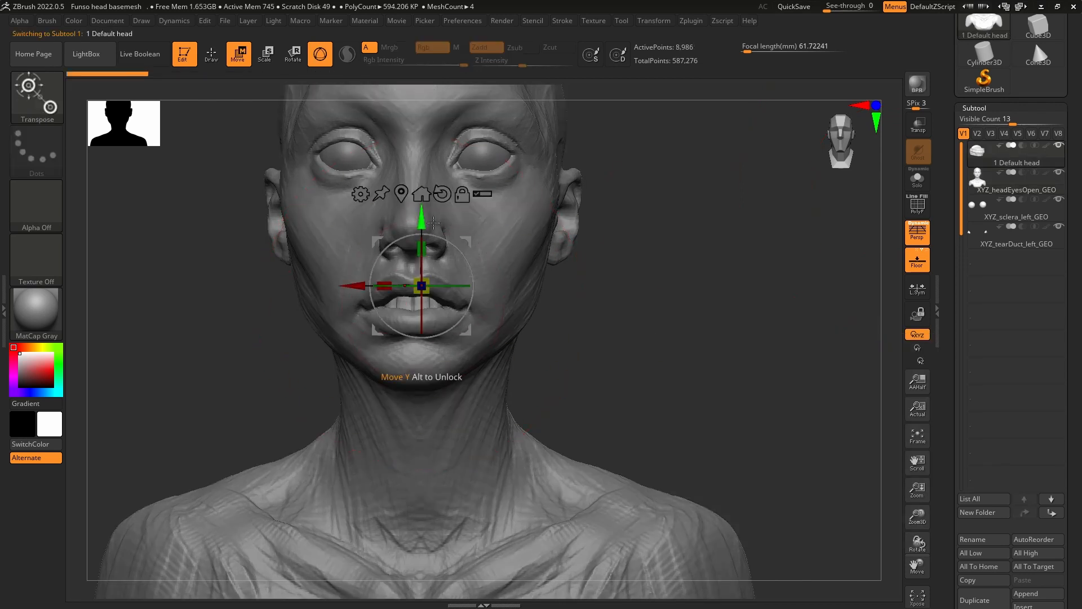
alt+click(505, 239)
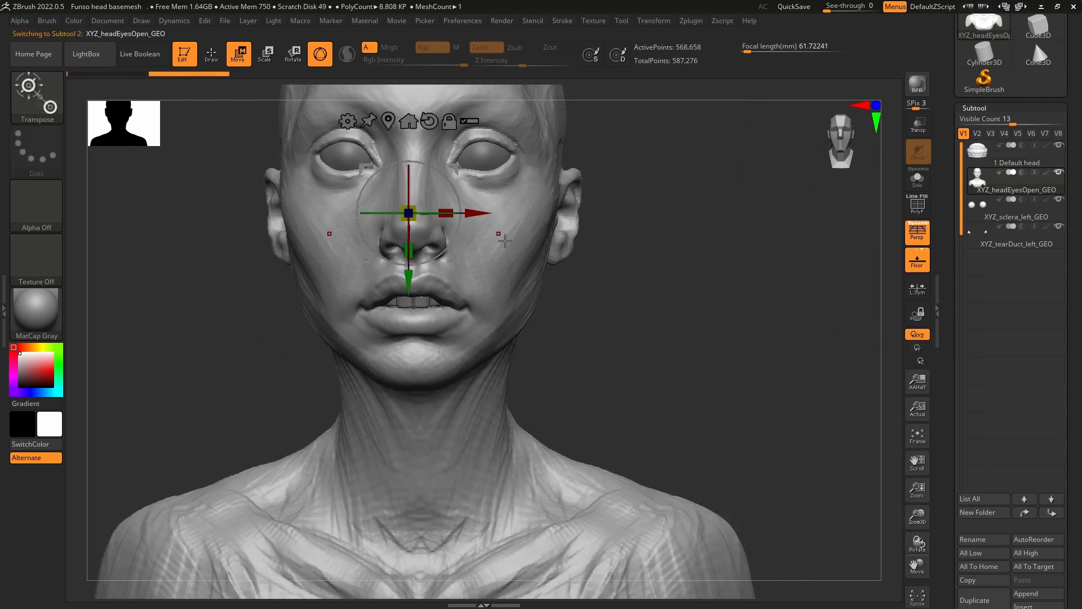
Activate the Move brush for the head subtool and adjust its draw size.
key(b)
key(m)
key(v)
mouse_move(505, 248)
ctrl+right_down()
mouse_move(469, 234)
mouse_move(372, 241)
ctrl+right_up()
ctrl+right_drag(484, 215, 490, 308)
key(s)
mouse_move(673, 295)
mouse_down()
mouse_move(676, 281)
mouse_move(685, 301)
mouse_up()
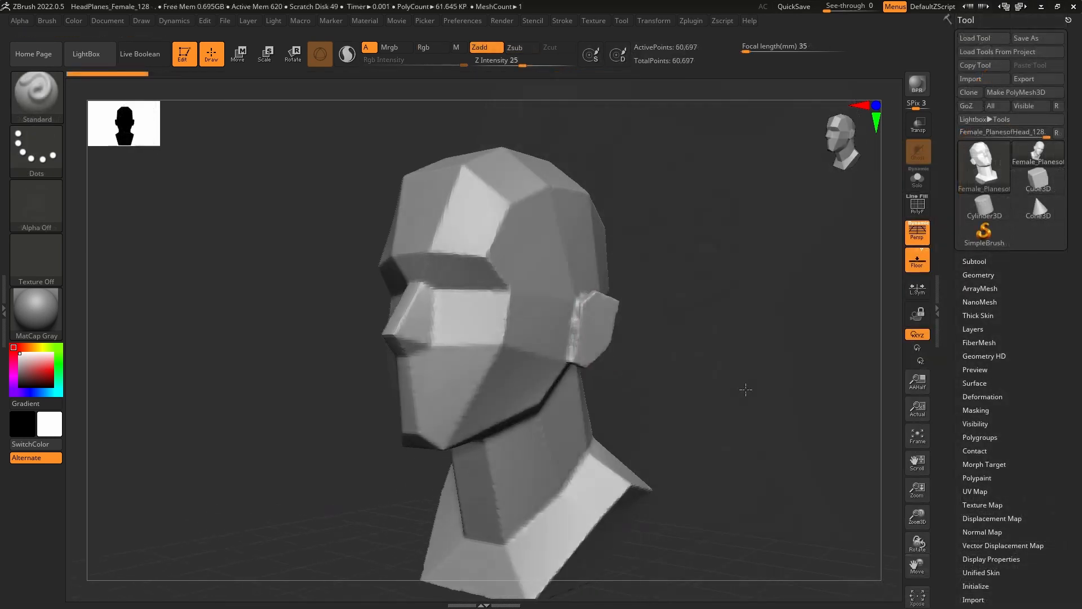
Study the side planes of the planar head model and try a DamStandard cheekbone line from eye corner to ear on the sculpt.
drag(744, 387, 645, 379)
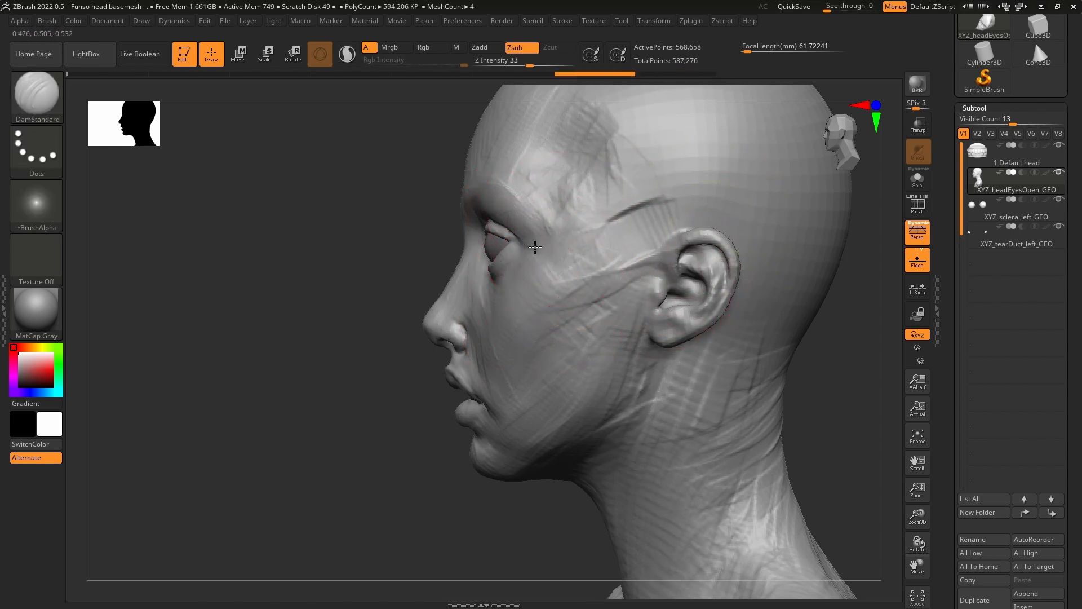
drag(535, 247, 642, 245)
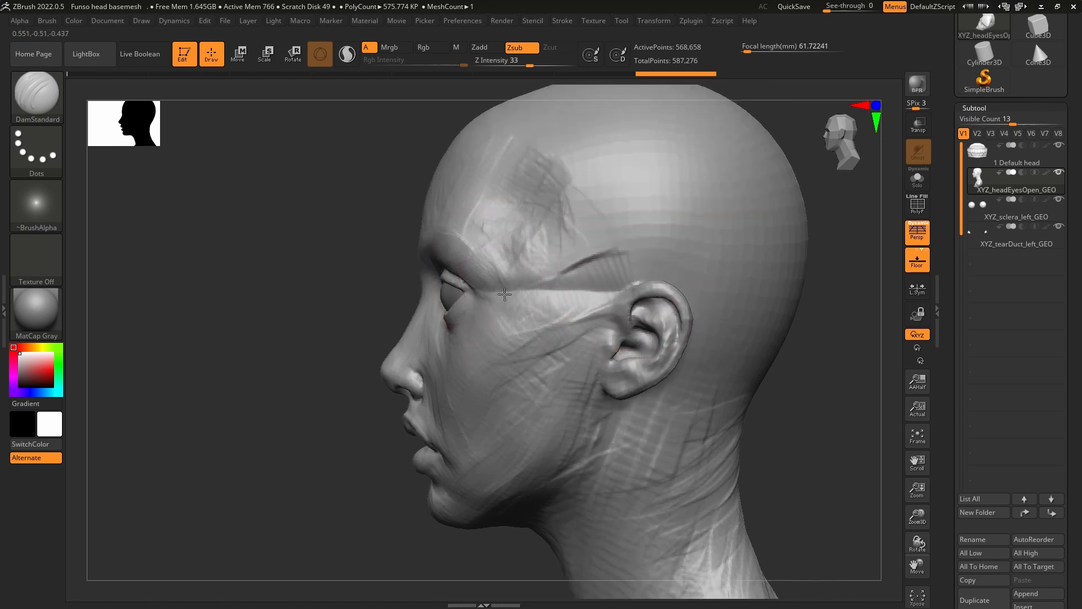
key(ctrl)
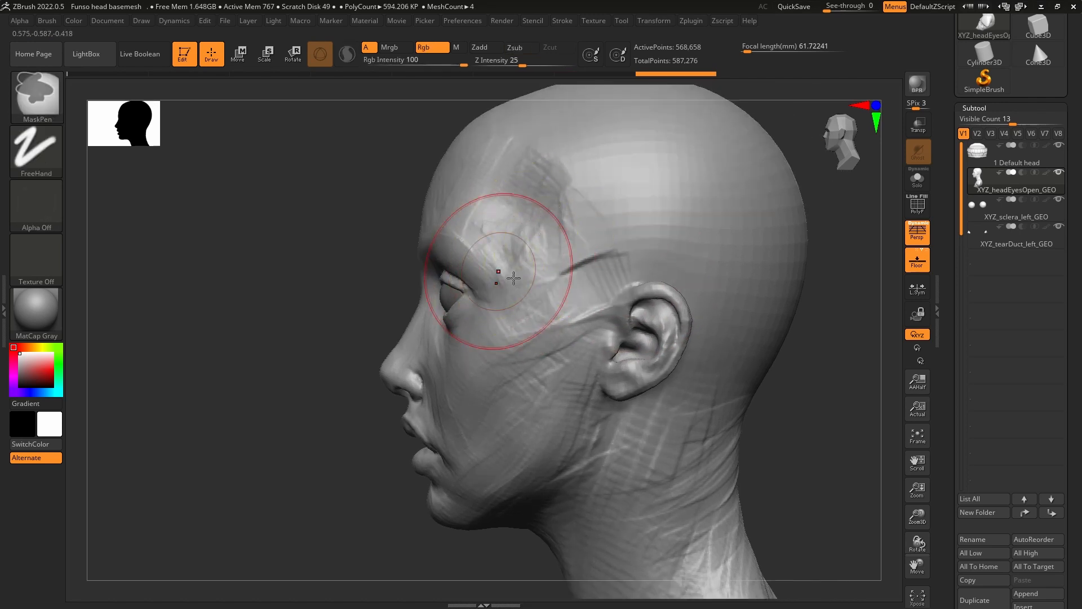
key(ctrl+z)
key(b)
key(m)
key(v)
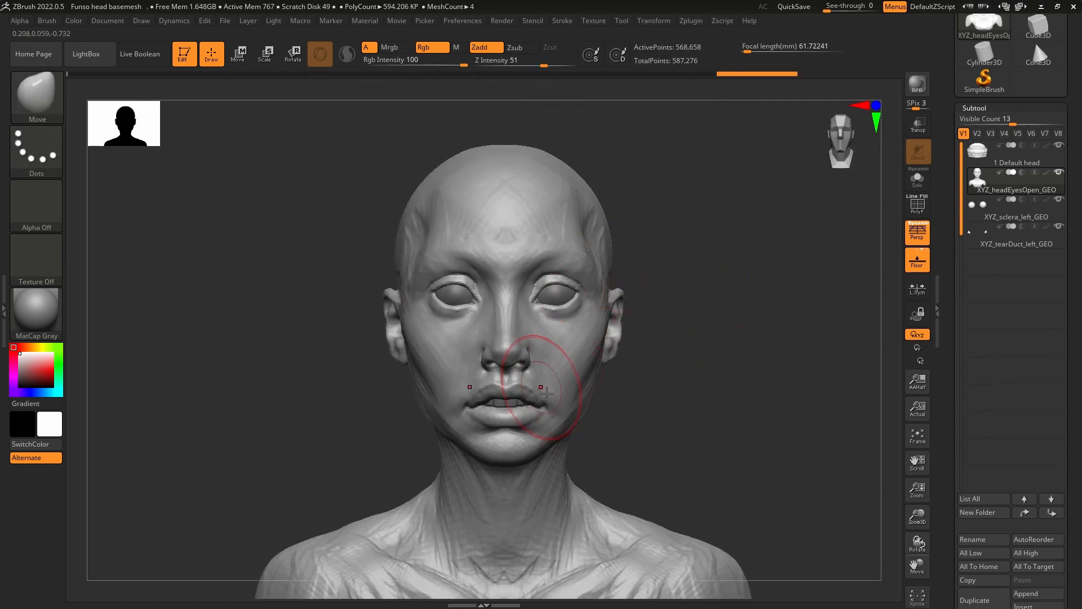
key(b)
key(d)
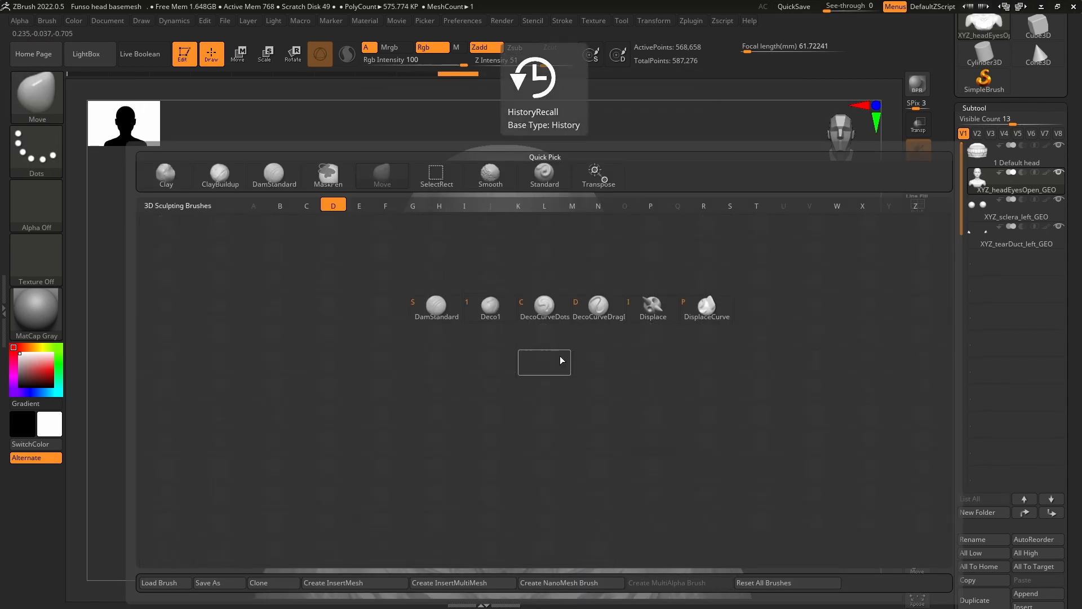
key(s)
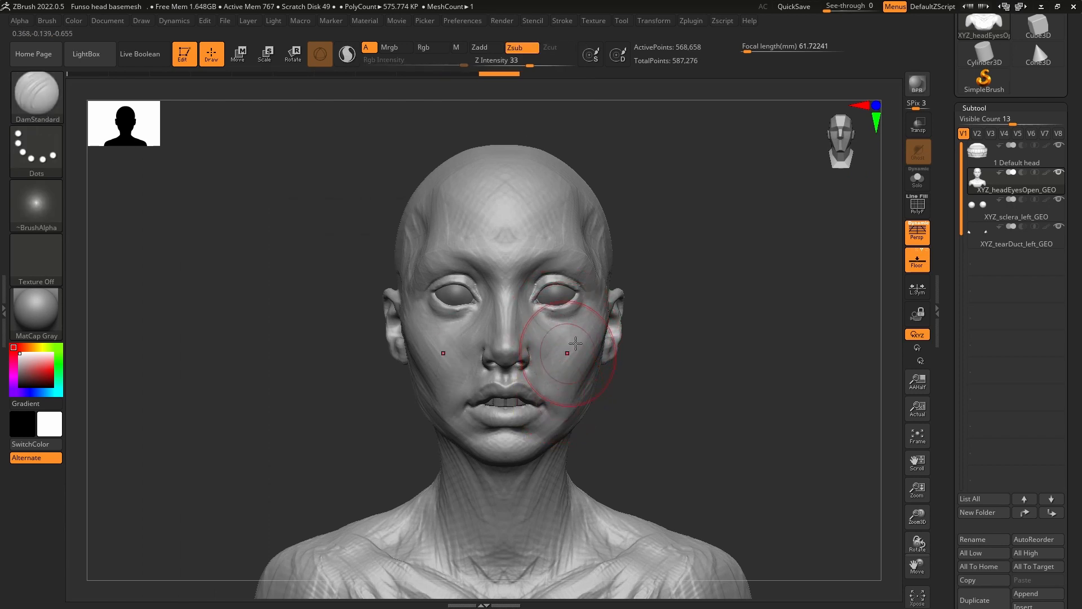
Activate the Move brush and set its draw size to about 132 for working on the nose.
key(b)
key(m)
key(v)
mouse_move(554, 325)
right_down()
mouse_move(417, 334)
mouse_move(459, 337)
right_up()
key(s)
drag(503, 363, 496, 361)
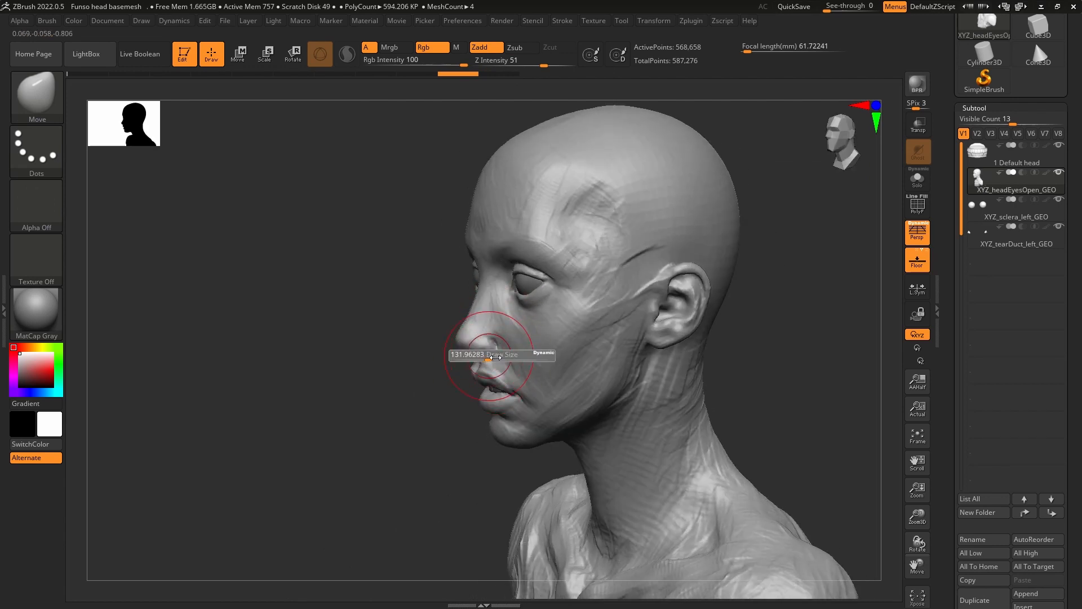
Refine the nose shape with the Move brush, working from the profile and front views.
right_drag(496, 356, 458, 338)
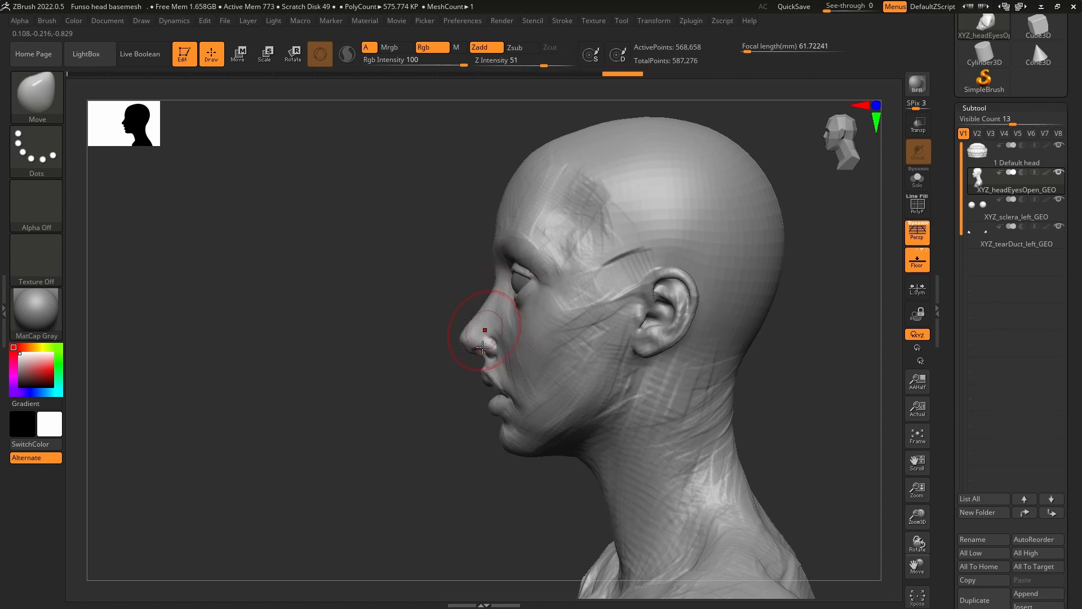
mouse_move(483, 348)
right_down()
mouse_move(468, 345)
mouse_move(485, 342)
right_up()
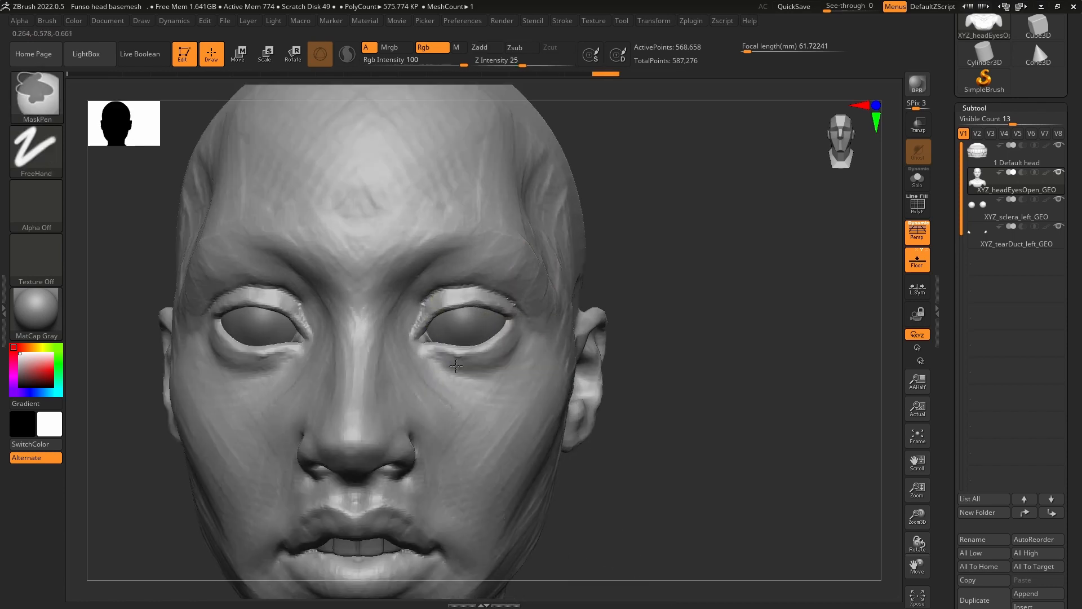
key(s)
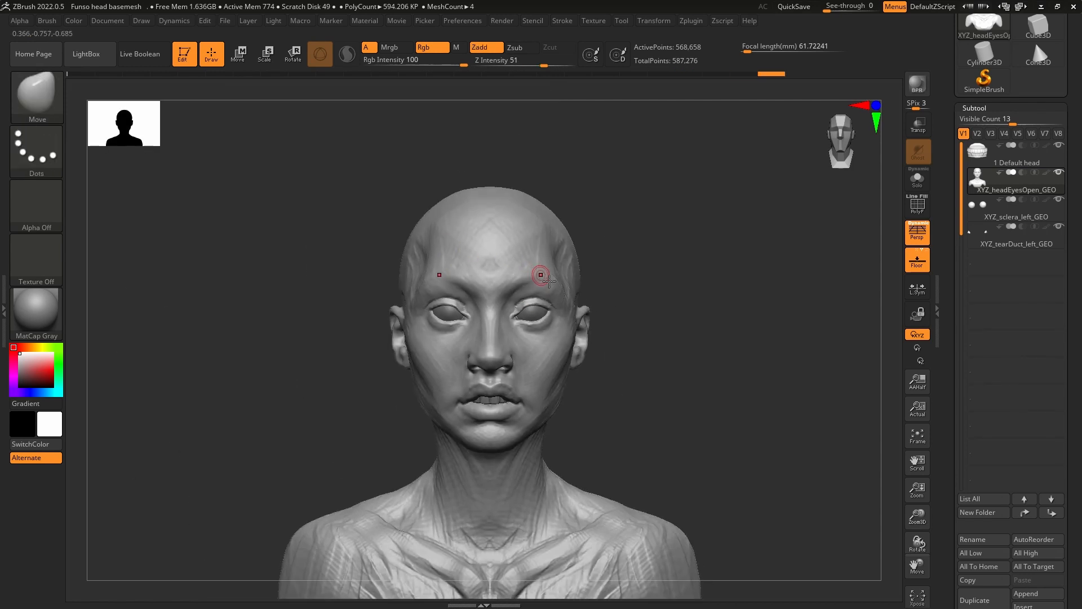
mouse_move(536, 269)
right_down()
mouse_move(519, 289)
mouse_move(512, 346)
mouse_move(394, 345)
mouse_move(419, 327)
right_up()
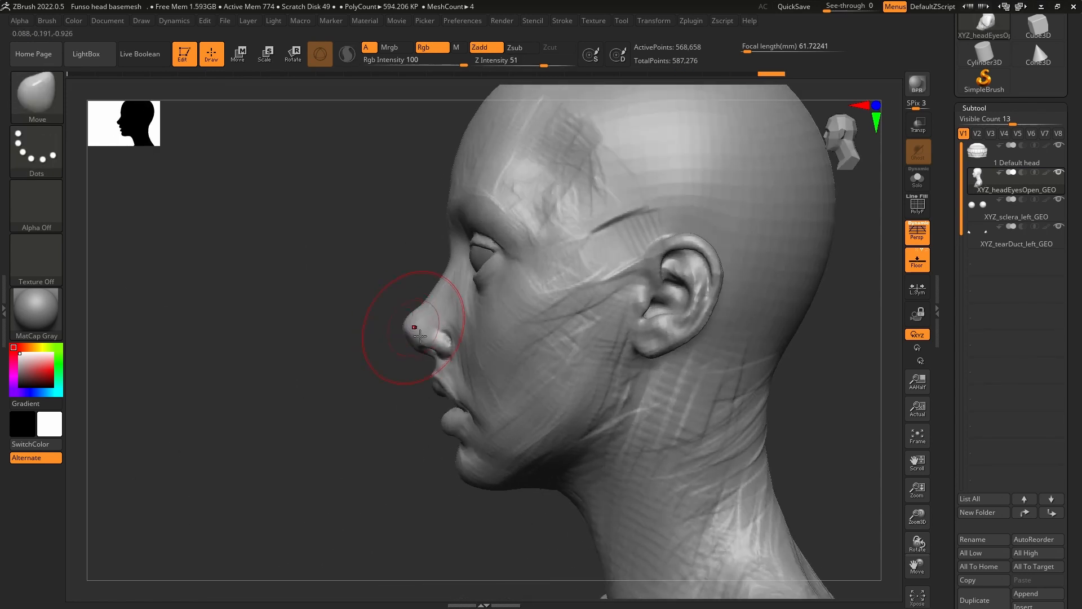
Fill in the mouth, lips and nostrils with the ClayBuildup brush to block out the lower face again.
key(b)
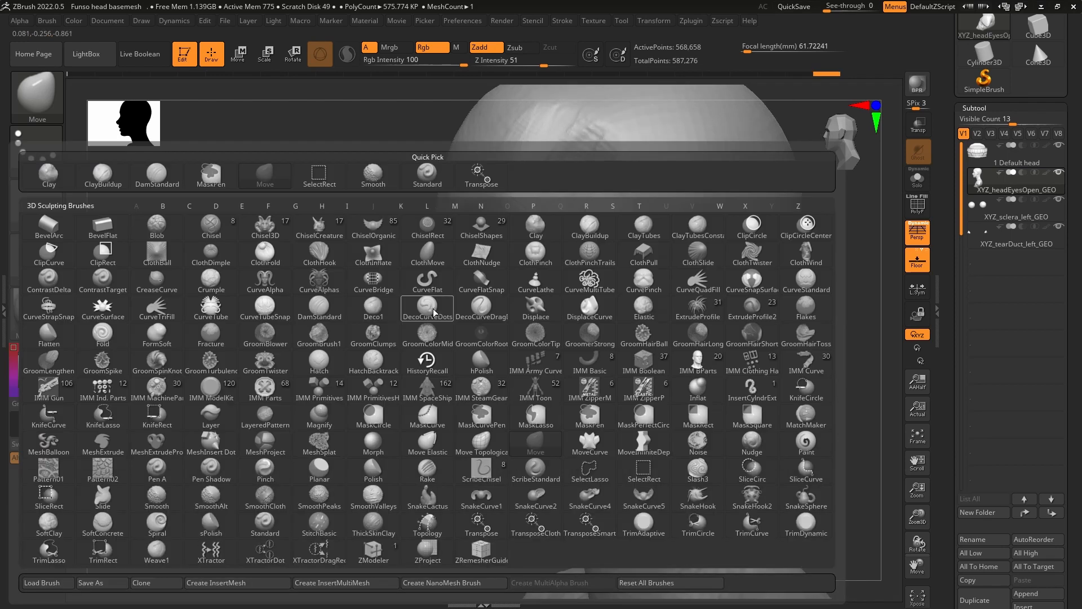
key(c)
key(b)
mouse_move(431, 326)
right_down()
mouse_move(486, 298)
mouse_move(455, 370)
right_up()
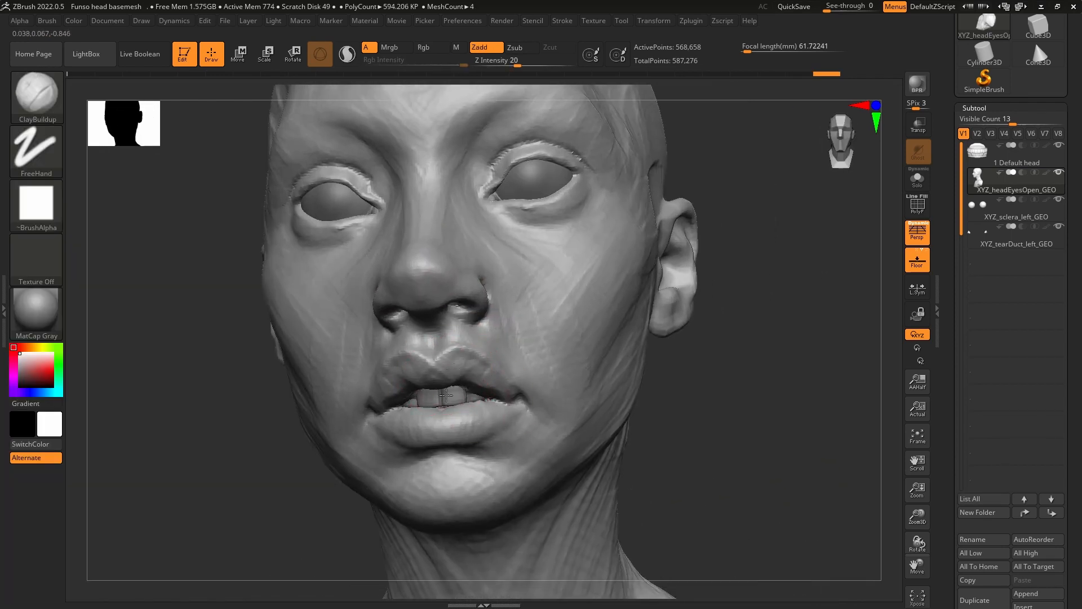
mouse_move(446, 395)
mouse_down()
mouse_move(452, 338)
mouse_move(491, 429)
mouse_move(458, 372)
mouse_up()
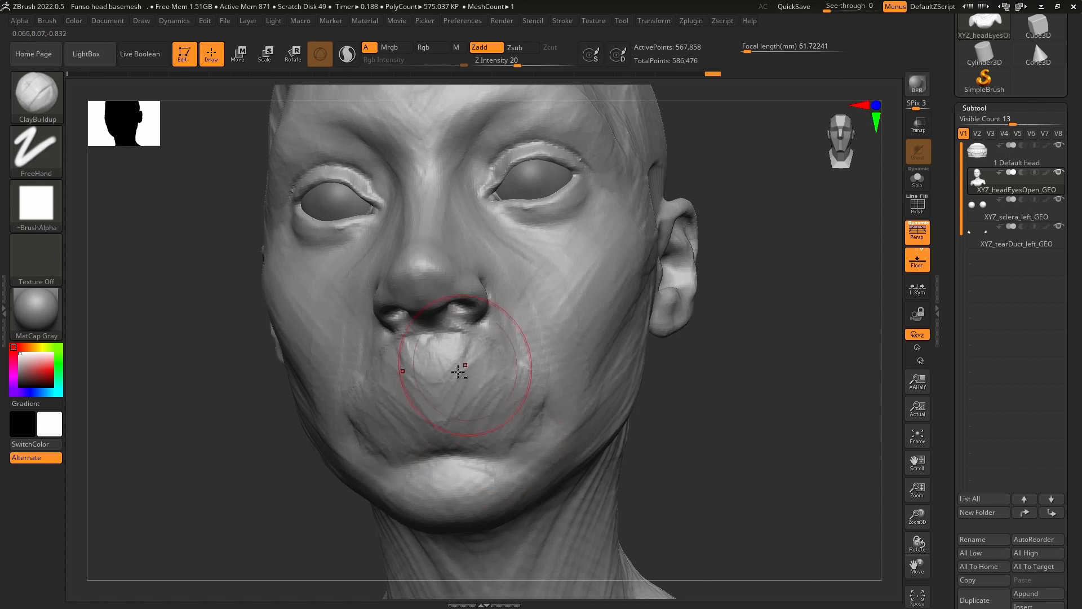
right_drag(437, 322, 451, 294)
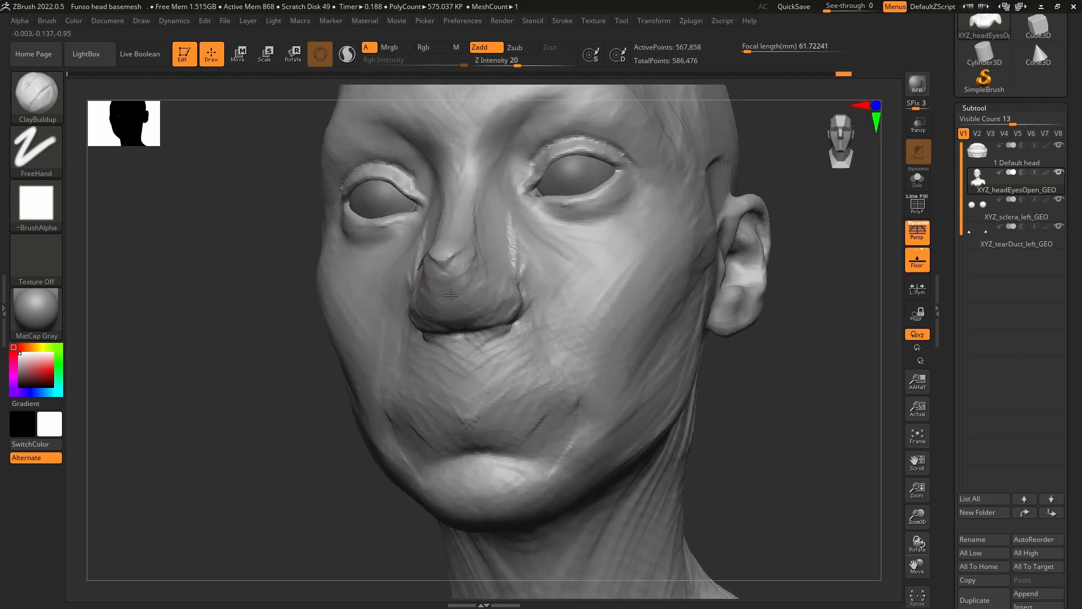
mouse_move(458, 257)
right_down()
mouse_move(480, 217)
mouse_move(531, 302)
mouse_move(555, 382)
right_up()
Build up the brow ridges and the upper eye socket planes with the ClayBuildup brush.
key(b)
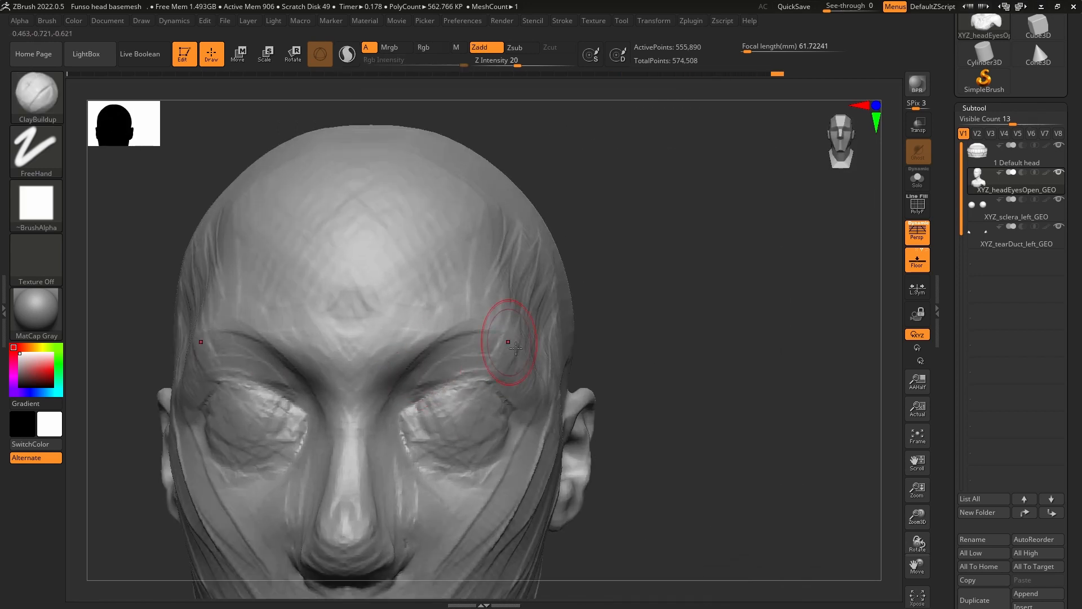
drag(515, 349, 494, 372)
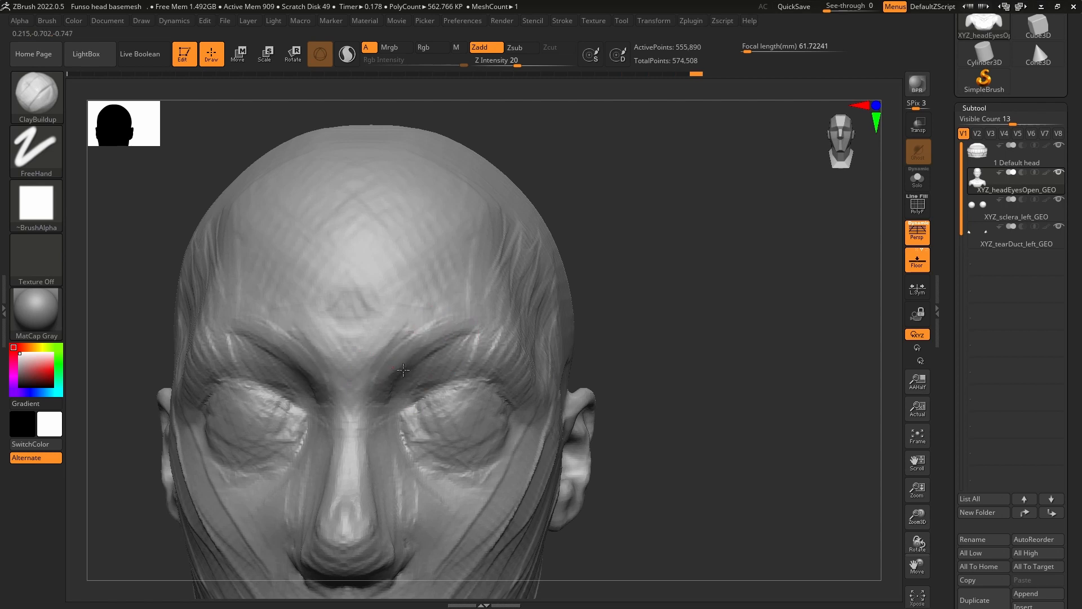
drag(403, 369, 399, 415)
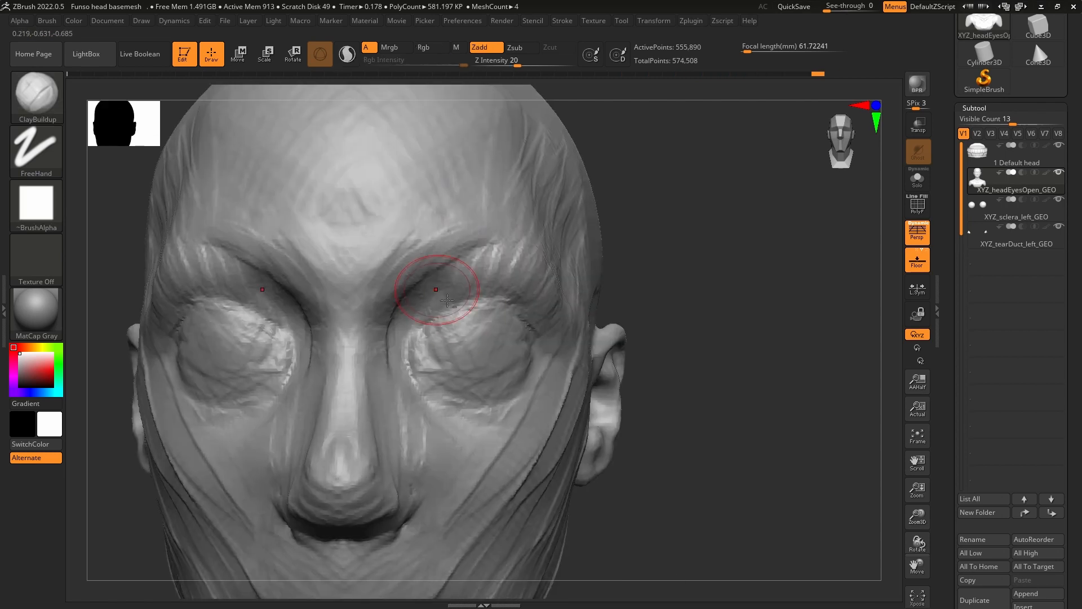
Carve the eyelid openings into the filled eye sockets with the DamStandard brush.
key(b)
key(d)
key(s)
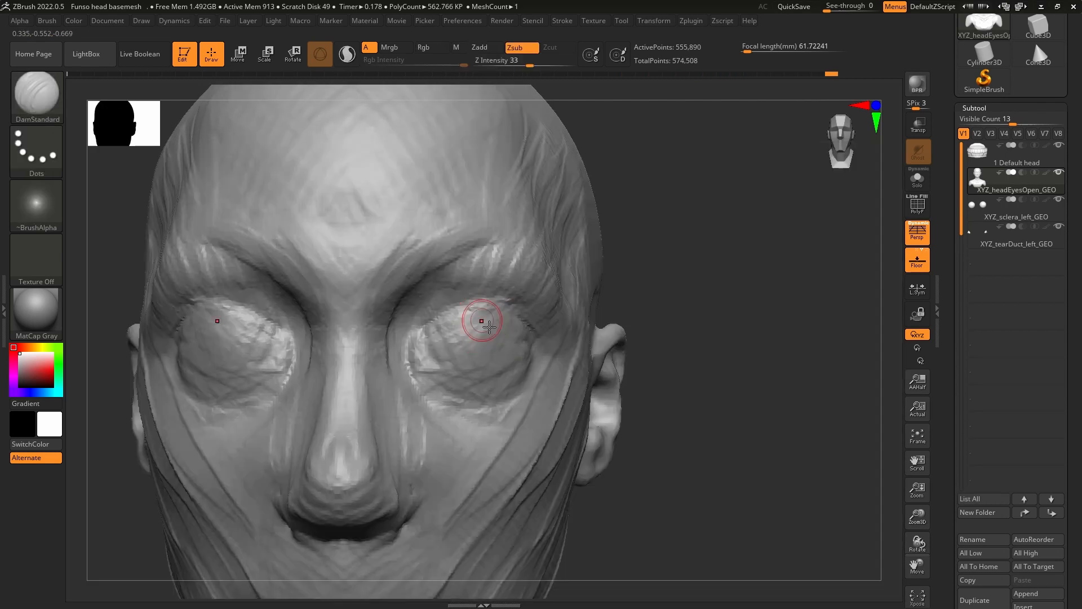
mouse_move(476, 314)
mouse_down()
mouse_move(447, 363)
mouse_move(517, 349)
mouse_move(442, 366)
mouse_up()
mouse_move(676, 349)
ctrl+right_down()
mouse_move(677, 395)
mouse_move(631, 333)
ctrl+right_up()
shift+drag(496, 333, 479, 338)
right_drag(478, 338, 541, 343)
mouse_move(397, 369)
mouse_down()
mouse_move(552, 331)
mouse_move(598, 353)
mouse_up()
mouse_move(394, 372)
mouse_down()
mouse_move(401, 414)
mouse_move(373, 401)
mouse_up()
Shape the eyelid edges and inner eye corners with the Move brush.
mouse_move(563, 367)
right_down()
mouse_move(626, 366)
mouse_move(569, 366)
right_up()
key(b)
key(m)
key(v)
drag(408, 380, 415, 374)
right_drag(569, 367, 519, 366)
drag(375, 394, 366, 402)
mouse_move(439, 345)
mouse_down()
mouse_move(436, 333)
mouse_move(395, 354)
mouse_up()
drag(847, 239, 586, 251)
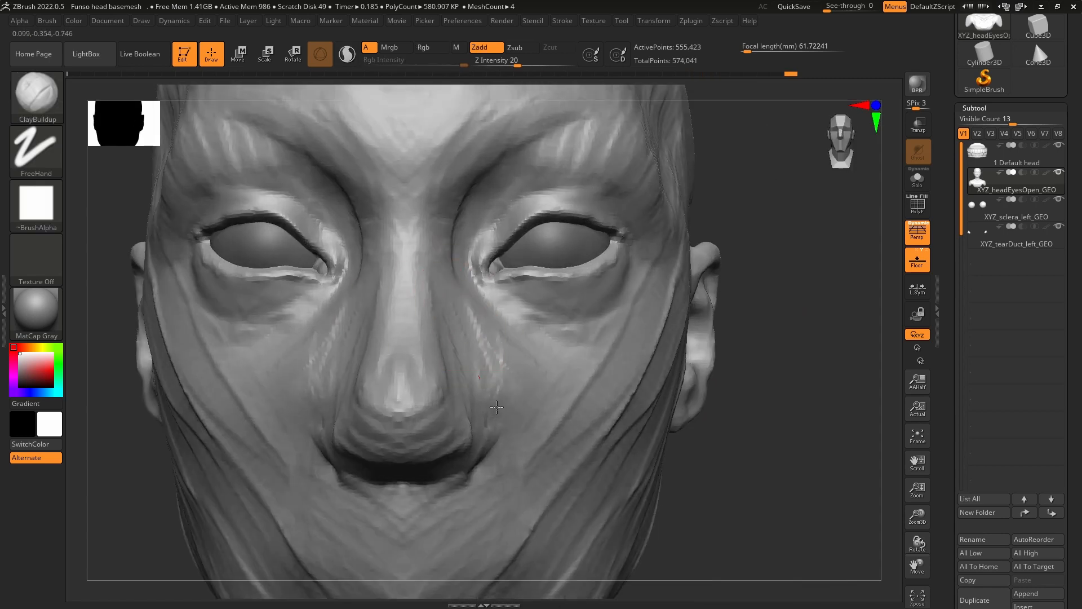
Build up the side planes of the nose and the area beside the bridge with the ClayBuildup brush.
drag(462, 298, 463, 385)
right_drag(497, 366, 447, 341)
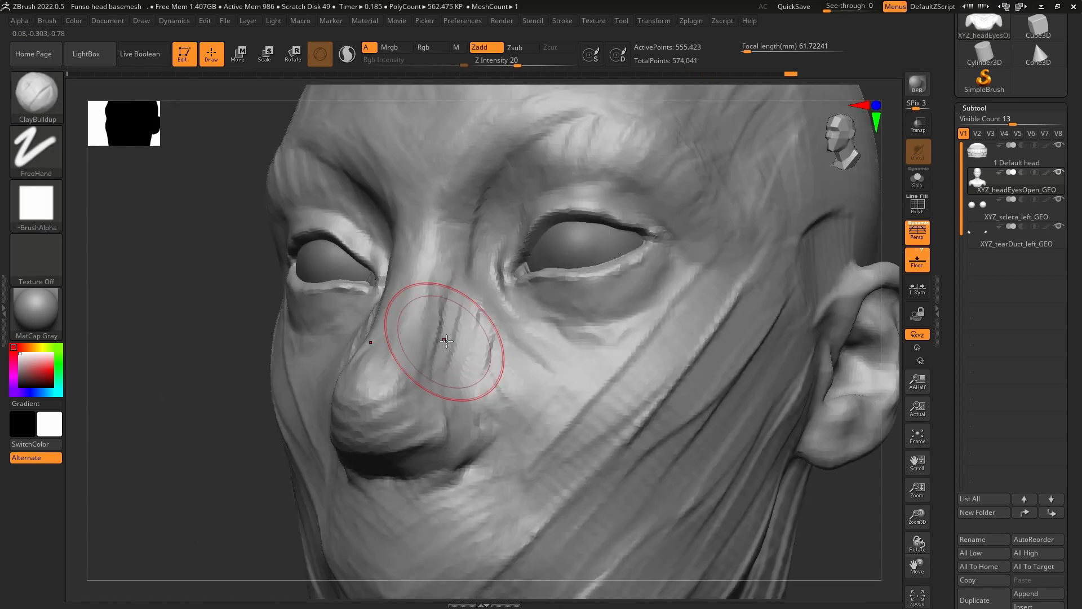
drag(511, 364, 514, 418)
mouse_move(514, 394)
right_down()
mouse_move(471, 374)
mouse_move(331, 392)
mouse_move(481, 316)
mouse_move(465, 314)
right_up()
key(s)
drag(464, 315, 467, 315)
right_drag(468, 315, 501, 315)
drag(473, 307, 470, 338)
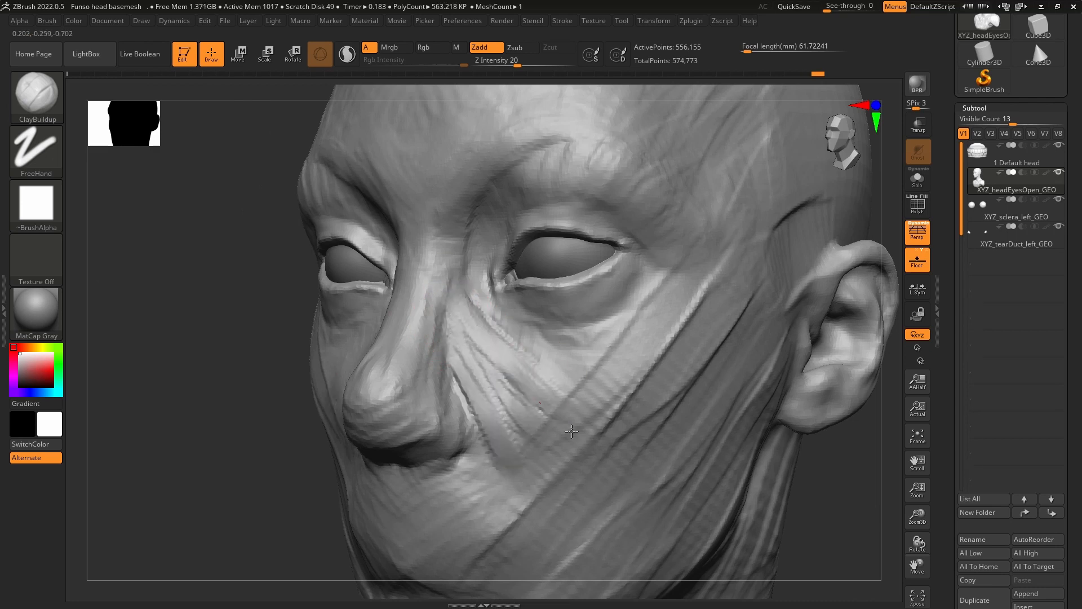
Build up the cheek plane beneath the eye and beside the nose with ClayBuildup strokes.
right_drag(571, 431, 459, 296)
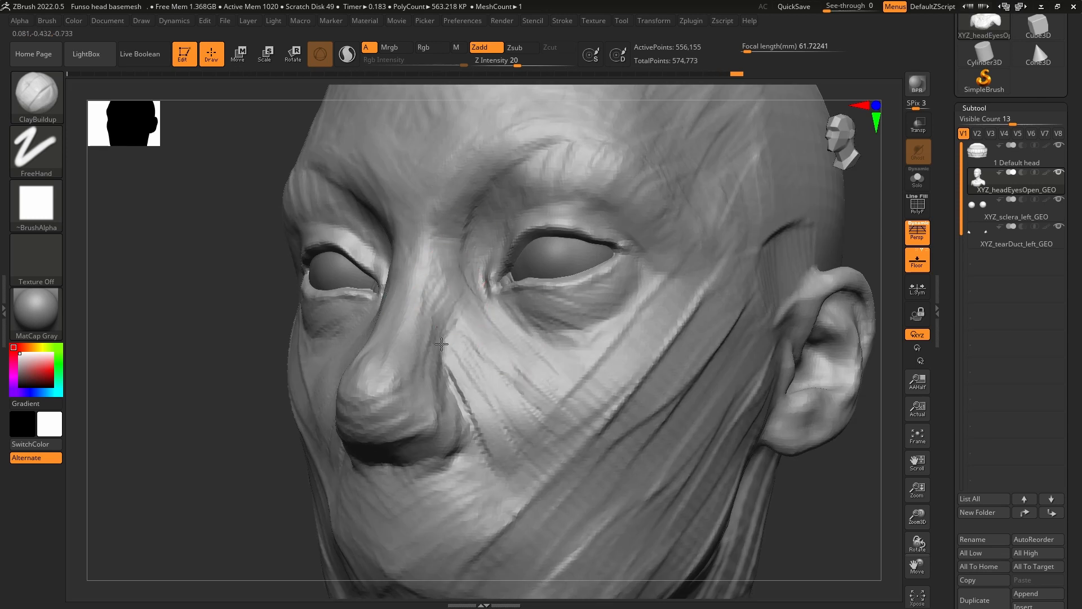
drag(486, 433, 547, 374)
shift+right_drag(546, 375, 586, 338)
mouse_move(586, 338)
ctrl+right_down()
mouse_move(512, 261)
mouse_move(507, 349)
ctrl+right_up()
drag(491, 312, 468, 338)
right_drag(440, 458, 519, 289)
Carve the crease around the nostril wing with the DamStandard brush.
key(b)
key(d)
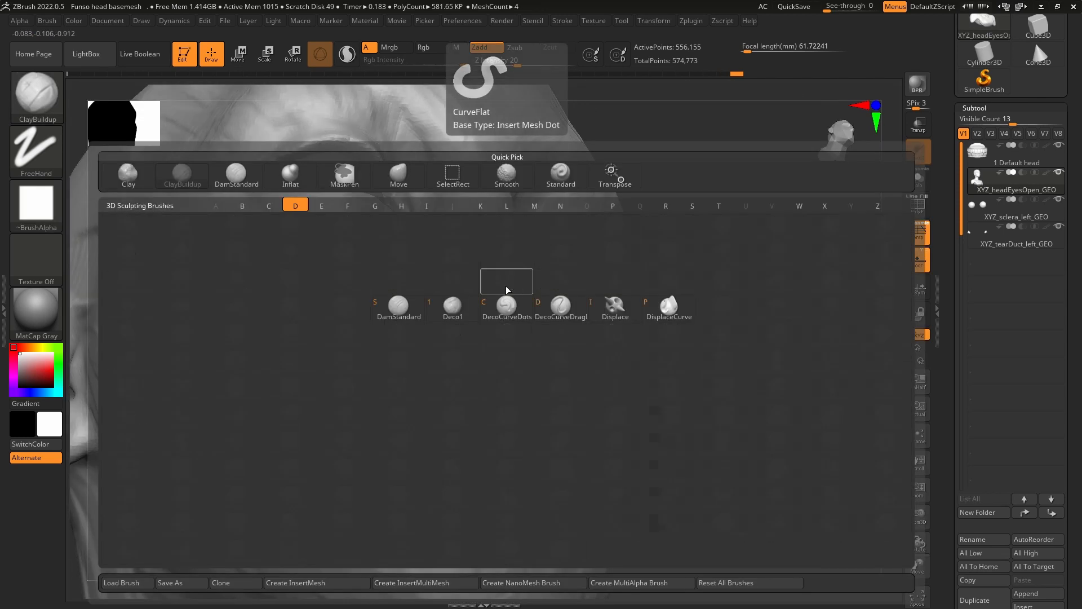
key(s)
right_drag(454, 347, 441, 334)
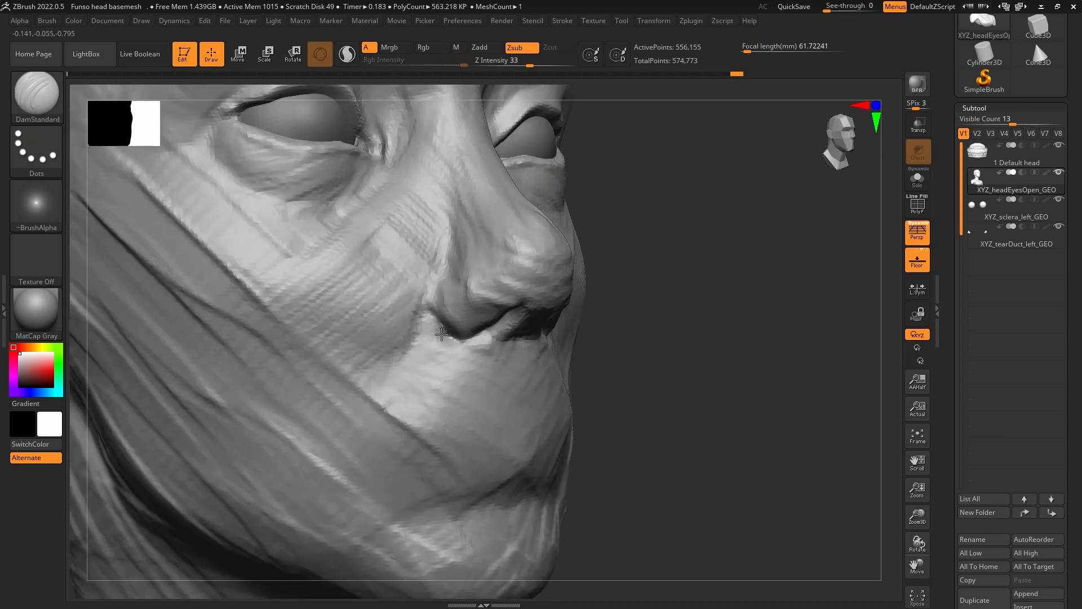
Remesh the head with DynaMesh at resolution 312.
click(984, 108)
drag(987, 189, 1006, 214)
click(984, 113)
click(986, 301)
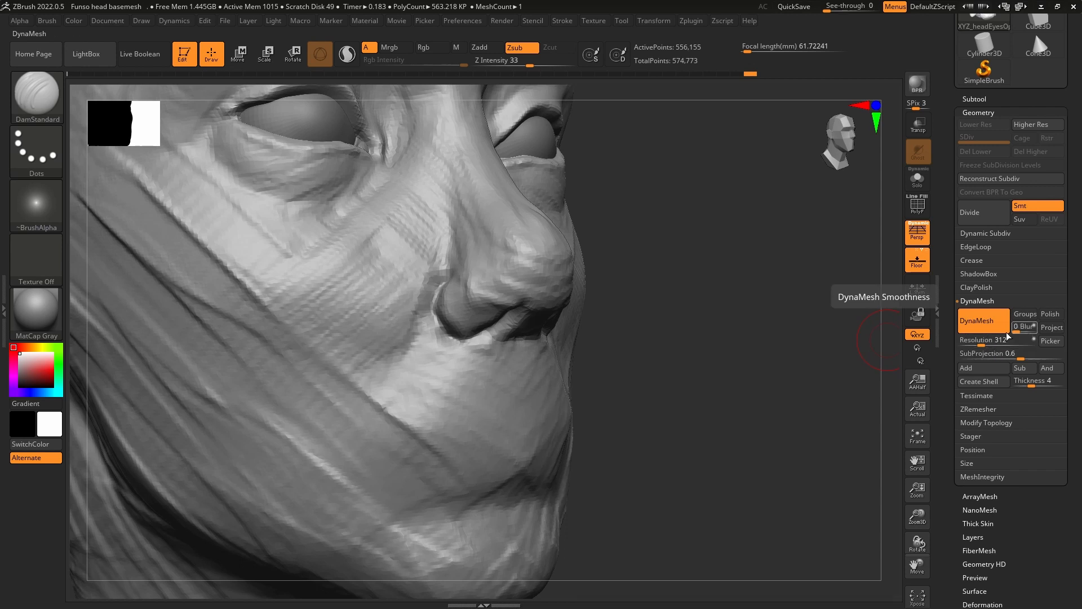
ctrl+drag(705, 299, 711, 366)
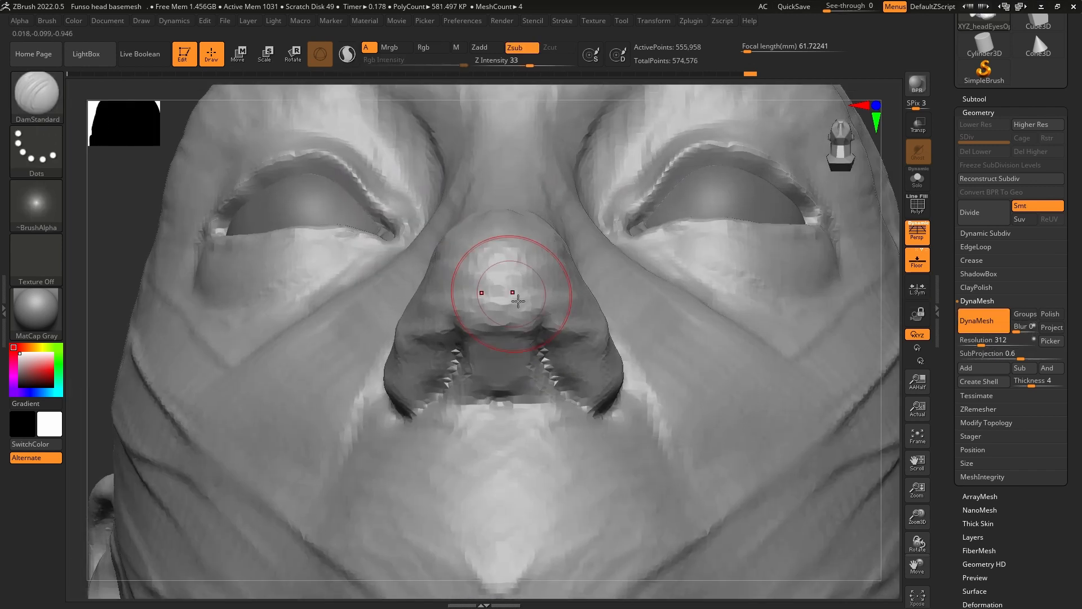
Model the nostril openings and nose base with the ClayBuildup brush at a draw size of about 37.
key(s)
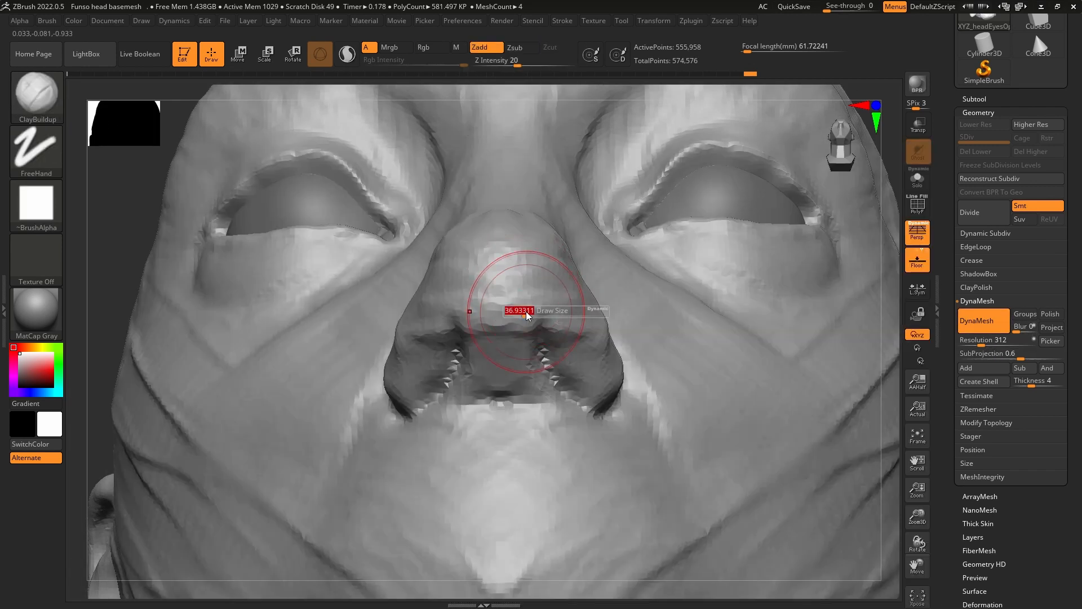
key(ctrl)
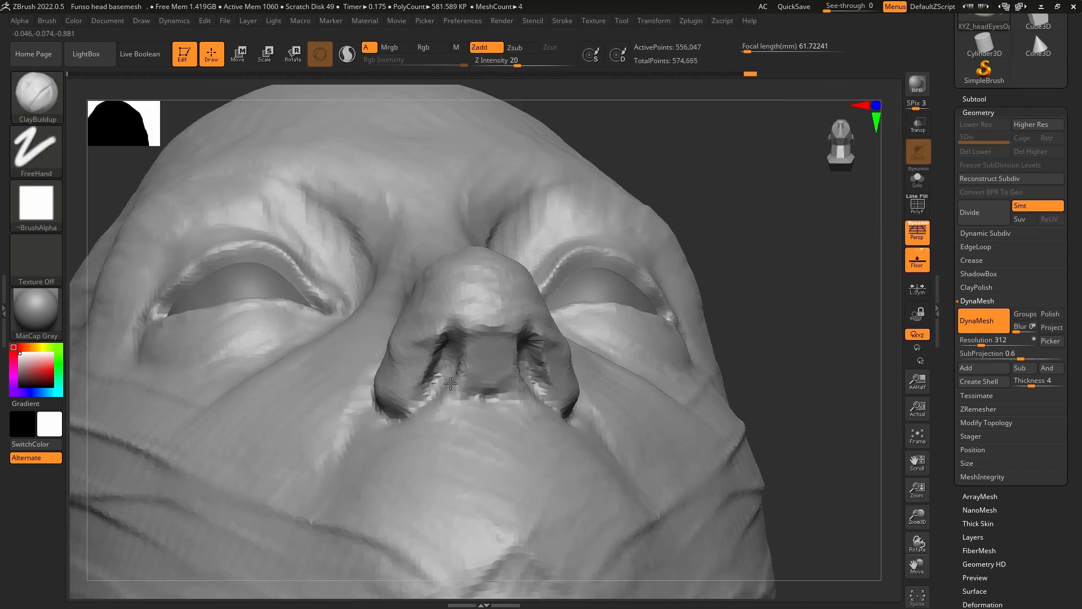
key(ctrl)
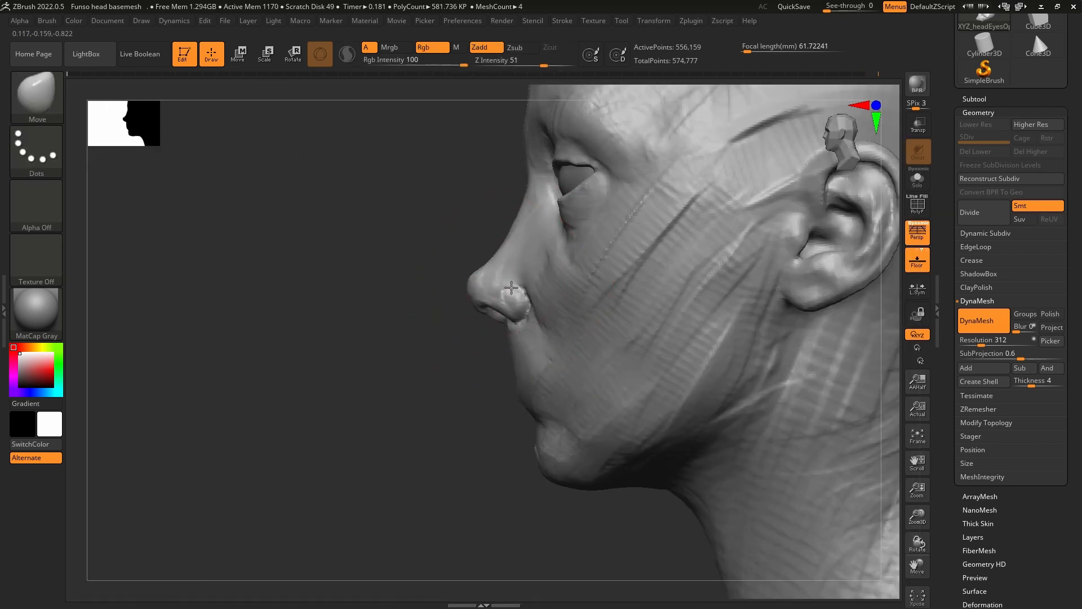
Adjust the nostril wing and underside of the nose in profile with the Move brush.
key(s)
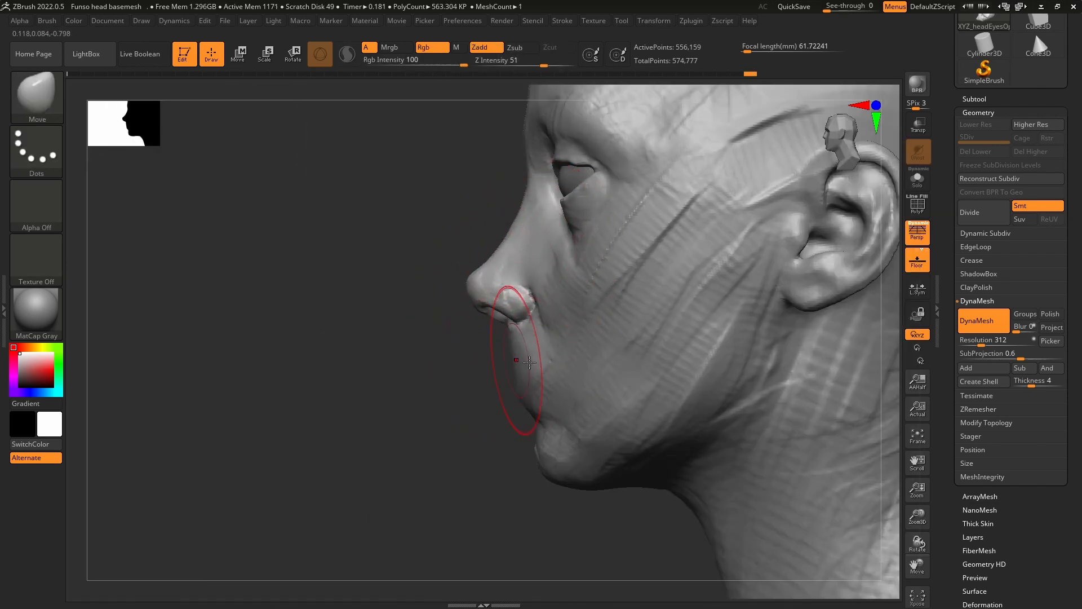
ctrl+right_drag(522, 307, 524, 334)
ctrl+right_drag(506, 288, 492, 319)
key(s)
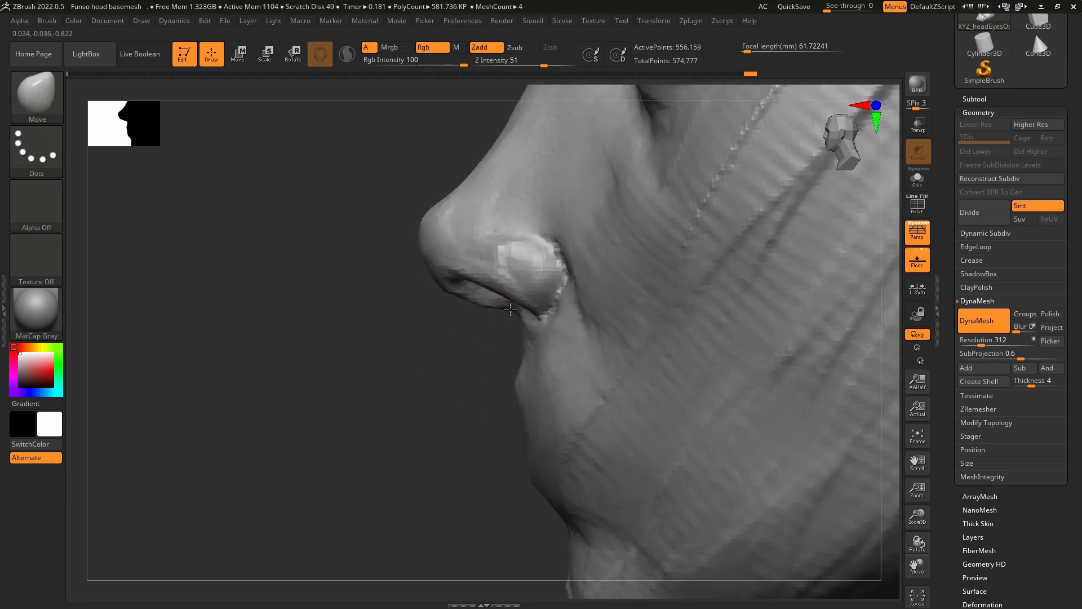
drag(510, 310, 555, 278)
Mark the cheek planes beside the nose with DamStandard and fill them out with ClayBuildup.
key(b)
key(d)
key(s)
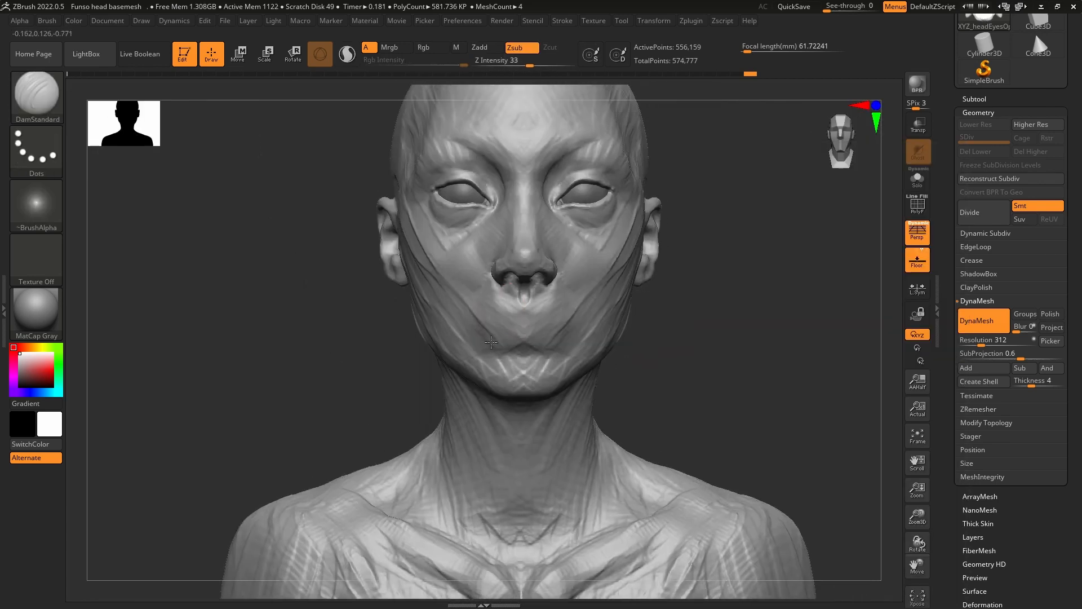
scroll(491, 343, up, 2)
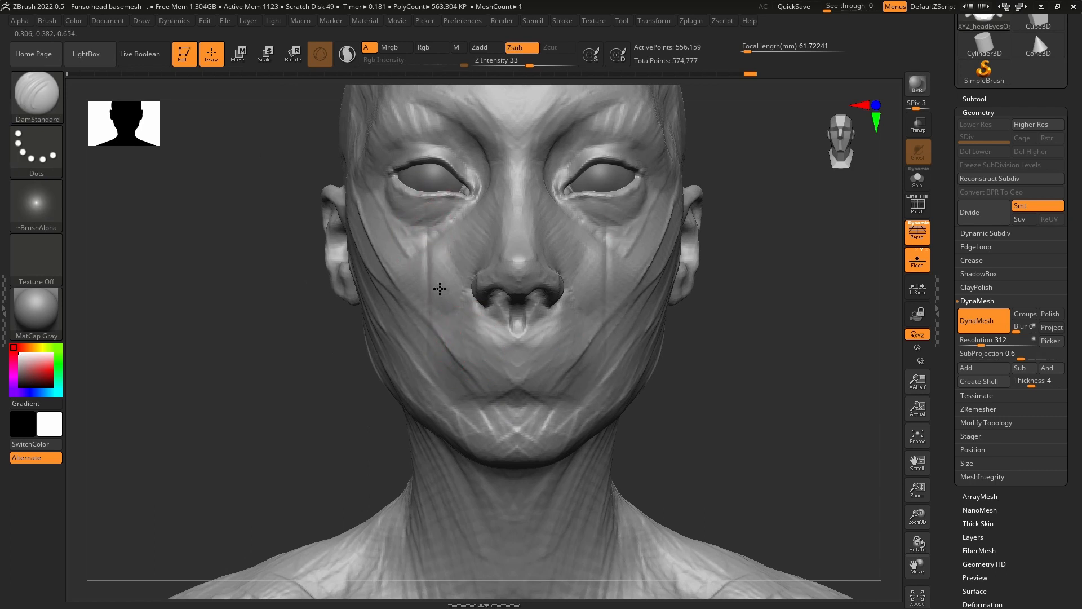
key(b)
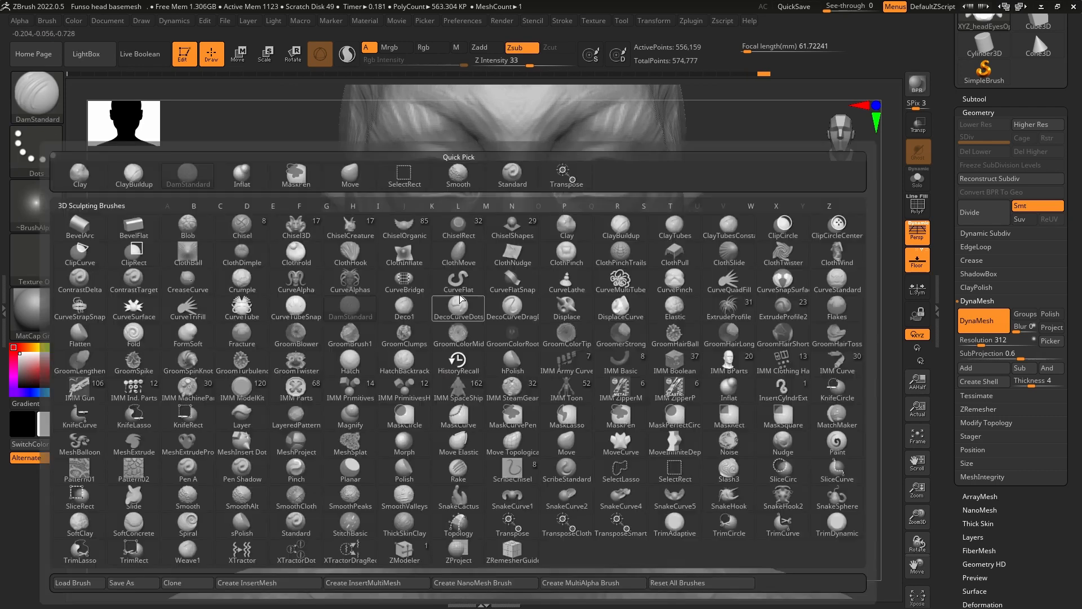
key(c)
key(b)
Carve a horizontal mouth line with corner creases below the nose using the DamStandard brush.
key(b)
key(d)
key(s)
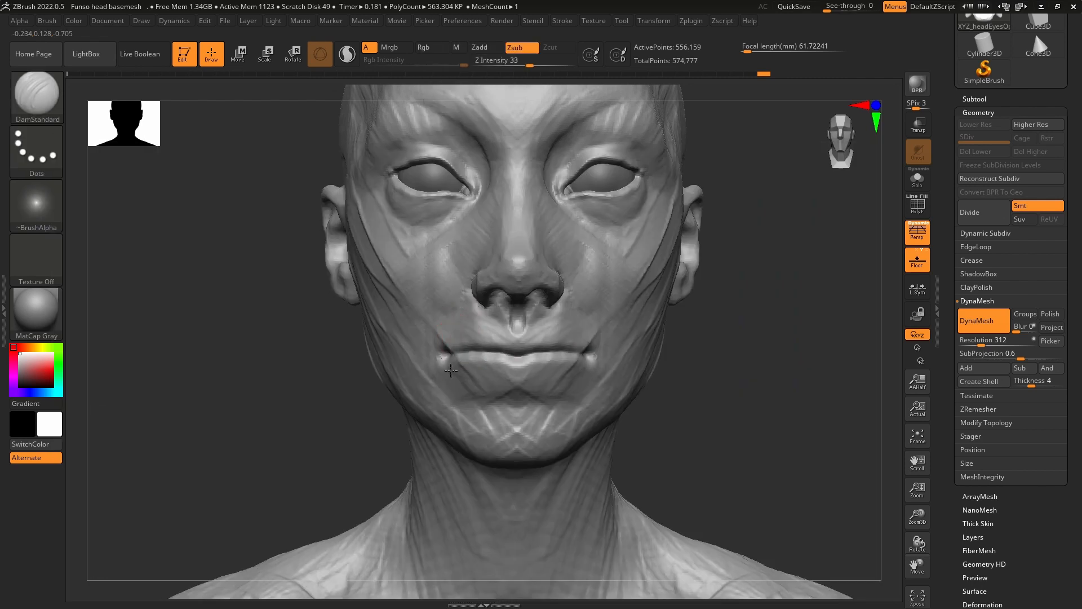
drag(503, 363, 518, 362)
Mask the lower lip and chin below the mouth line with the MaskLasso brush.
mouse_move(541, 324)
right_down()
mouse_move(411, 324)
mouse_move(513, 293)
mouse_move(520, 322)
right_up()
key(b)
key(m)
key(l)
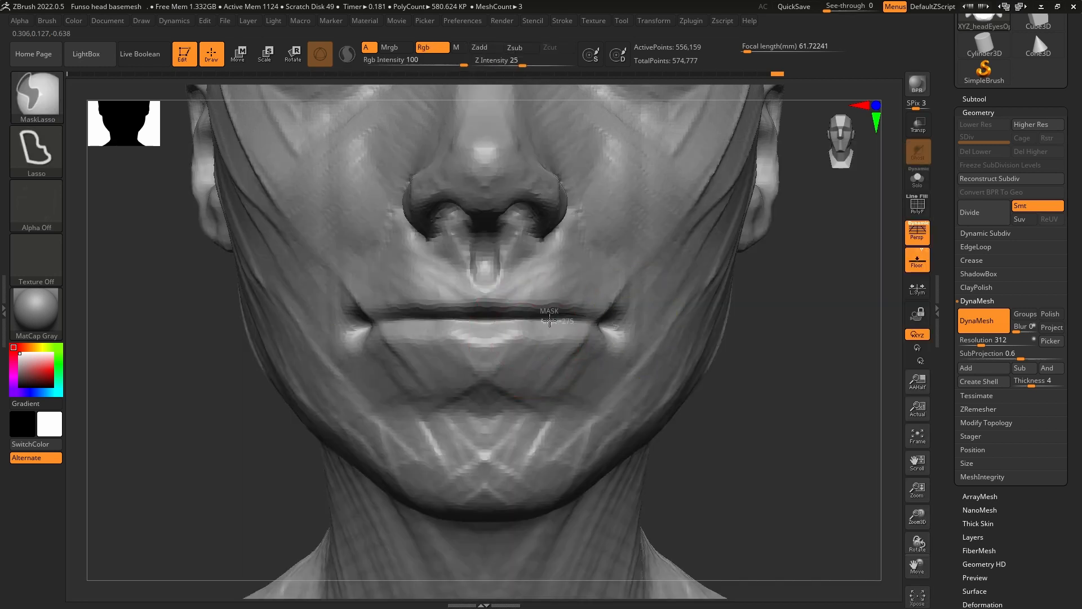
mouse_move(431, 321)
ctrl+mouse_down()
mouse_move(666, 456)
mouse_move(679, 338)
ctrl+mouse_up()
Shape the upper lip and its cupid's bow above the masked area with the Move brush.
mouse_move(546, 308)
alt+right_down()
mouse_move(536, 338)
mouse_move(437, 333)
alt+right_up()
key(b)
key(m)
key(v)
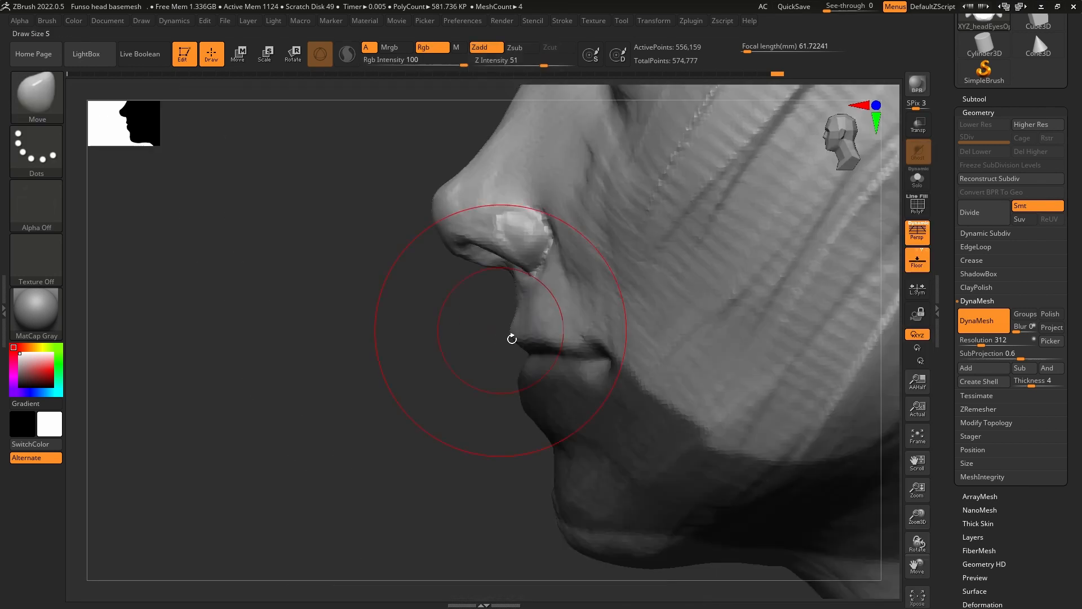
mouse_move(517, 340)
right_down()
mouse_move(558, 338)
mouse_move(499, 341)
right_up()
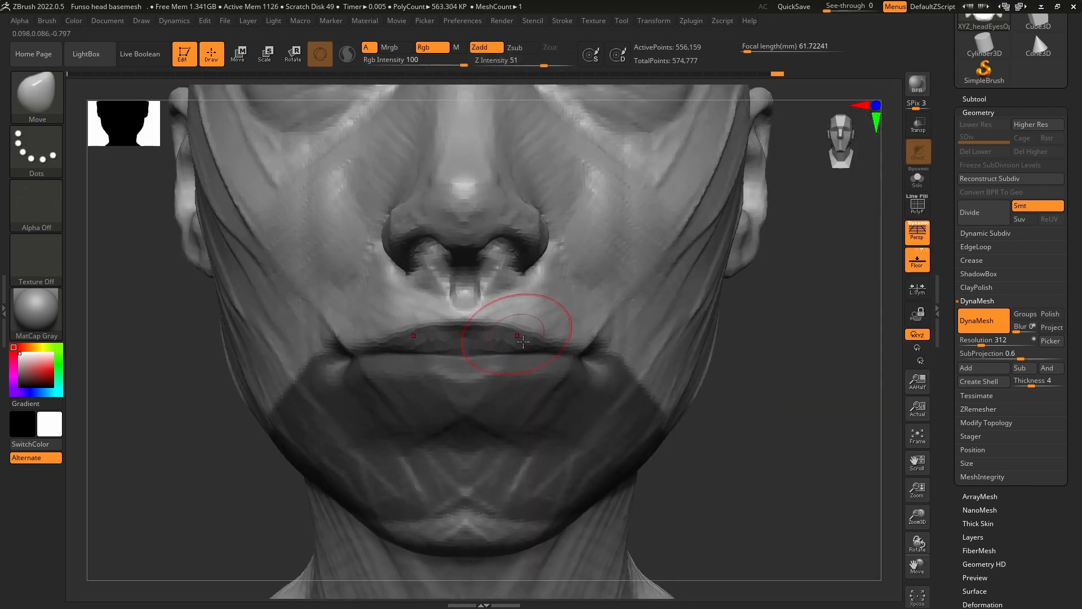
key(s)
drag(475, 334, 475, 337)
mouse_move(516, 335)
right_down()
mouse_move(462, 333)
mouse_move(555, 324)
right_up()
key(s)
drag(511, 325, 512, 315)
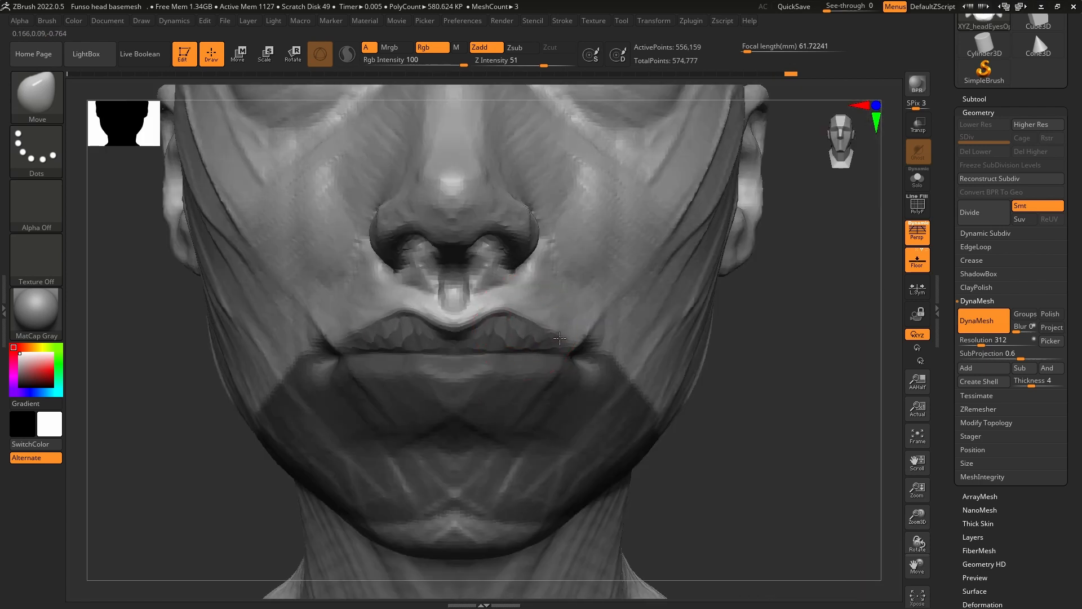
Invert the mask and shape the lower lip with the Move brush.
key(ctrl+i)
mouse_move(457, 368)
mouse_down()
mouse_move(458, 347)
mouse_move(476, 346)
mouse_move(458, 370)
mouse_up()
key(ctrl+z)
key(ctrl+z)
key(s)
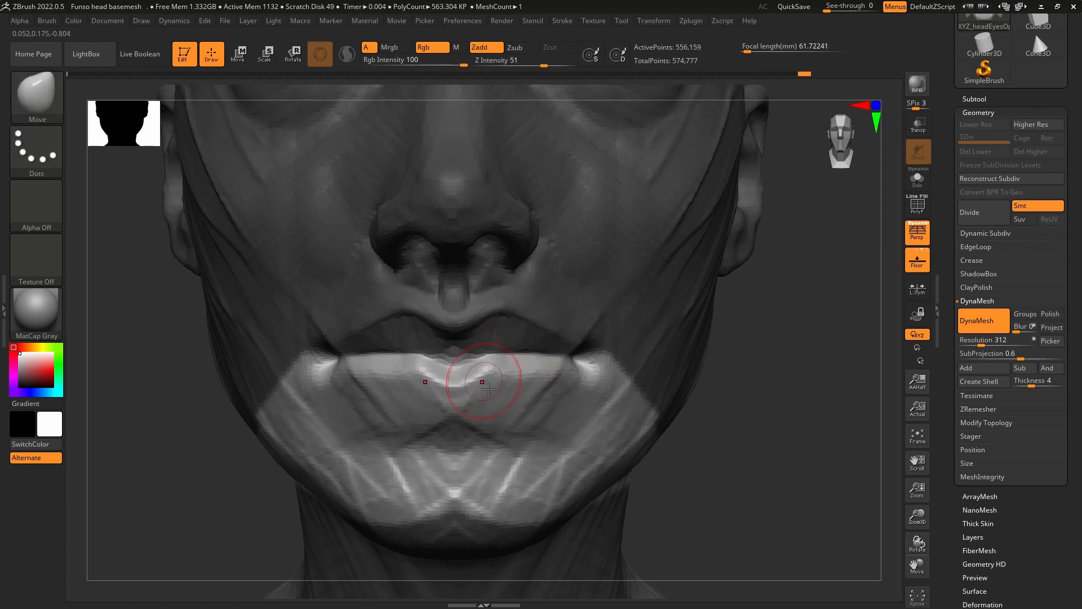
drag(508, 398, 567, 369)
Build up the volume of the lower lip with the ClayBuildup brush.
mouse_move(584, 338)
ctrl+right_down()
mouse_move(582, 271)
mouse_move(553, 316)
mouse_move(599, 304)
ctrl+right_up()
ctrl+right_drag(599, 304, 591, 360)
key(b)
key(c)
key(b)
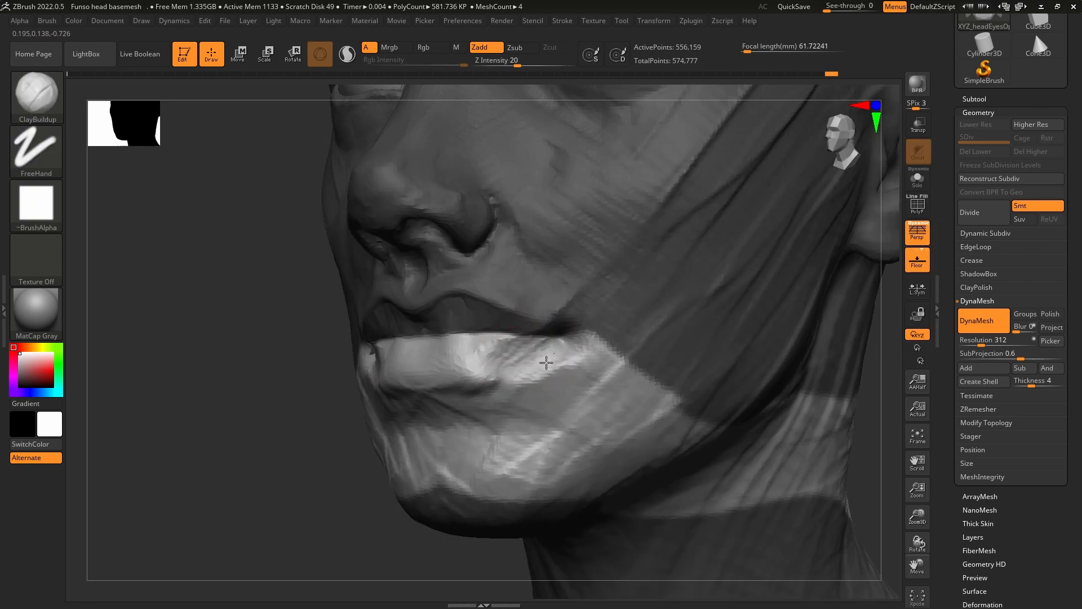
drag(472, 337, 422, 407)
drag(526, 369, 474, 402)
Refine the lower lip's contour and the planes beneath it and beside the mouth corners with the ClayBuildup brush.
right_drag(514, 350, 597, 345)
ctrl+right_drag(597, 345, 592, 383)
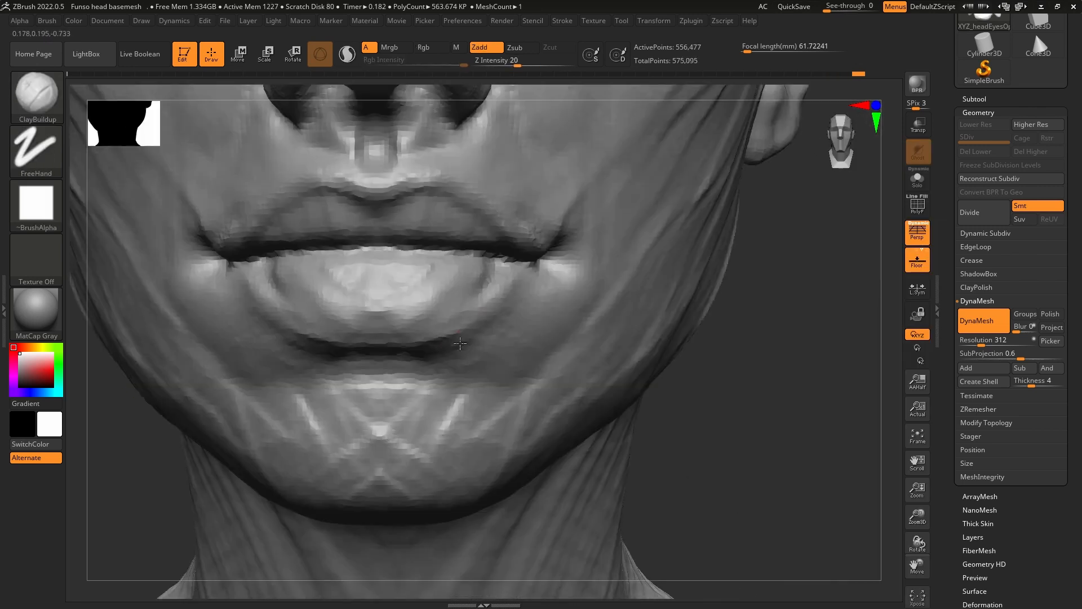
drag(417, 341, 377, 315)
drag(483, 287, 501, 300)
mouse_move(503, 311)
ctrl+right_down()
mouse_move(478, 227)
mouse_move(451, 309)
mouse_move(430, 320)
ctrl+right_up()
mouse_move(442, 324)
mouse_down()
mouse_move(454, 316)
mouse_move(479, 329)
mouse_up()
mouse_move(522, 361)
ctrl+right_down()
mouse_move(527, 288)
mouse_move(488, 315)
ctrl+right_up()
ctrl+right_drag(488, 315, 486, 409)
Adjust the position of the mouth corners with the Move brush.
key(b)
key(m)
key(v)
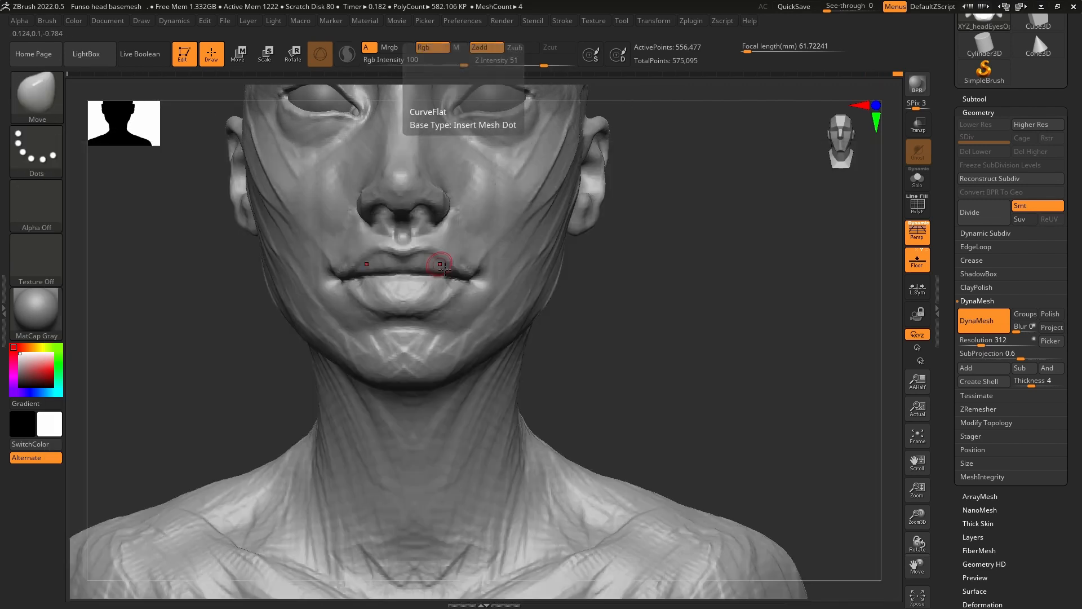
drag(471, 270, 474, 285)
mouse_move(414, 248)
ctrl+right_down()
mouse_move(391, 309)
mouse_move(572, 321)
mouse_move(483, 326)
ctrl+right_up()
Build up the cheek beside the nose and the fold running from the nostril to the mouth corner with ClayBuildup.
key(b)
key(c)
key(b)
mouse_move(508, 274)
mouse_down()
mouse_move(492, 312)
mouse_move(477, 293)
mouse_up()
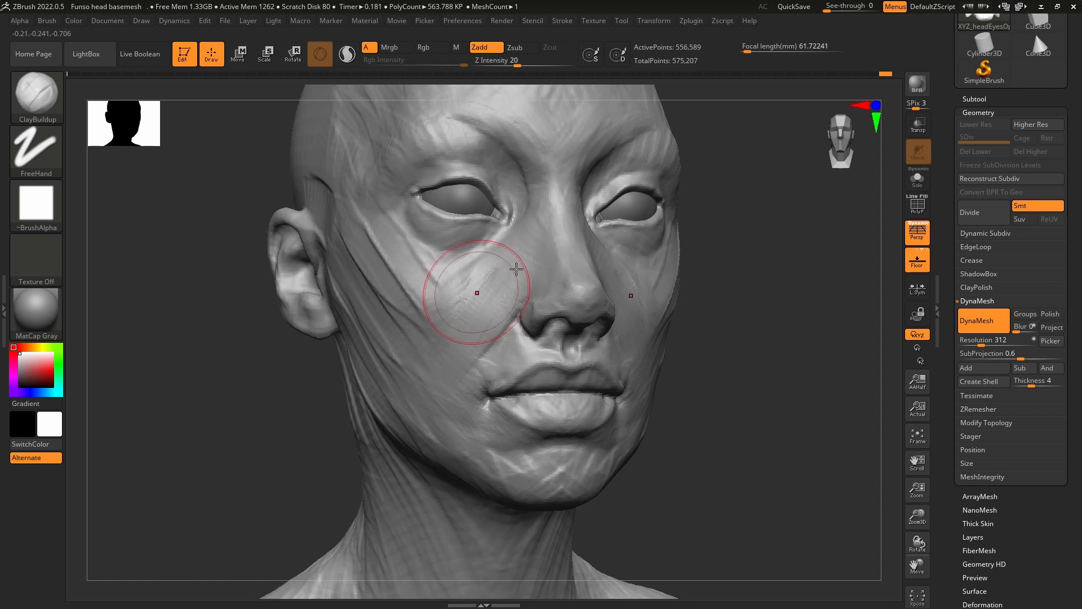
right_drag(506, 318, 510, 307)
drag(510, 310, 480, 358)
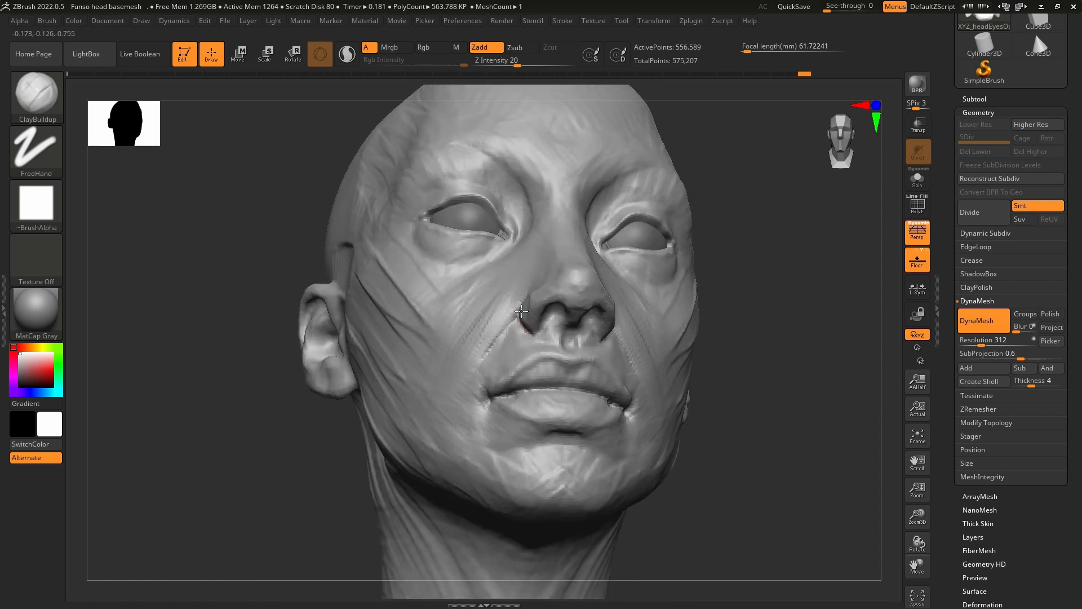
mouse_move(476, 338)
right_down()
mouse_move(513, 314)
mouse_move(461, 399)
right_up()
Refine the nasolabial area between the nostril wings and mouth corners with the DamStandard and ClayBuildup brushes.
key(b)
key(d)
key(s)
key(b)
key(c)
key(b)
right_drag(498, 338, 509, 314)
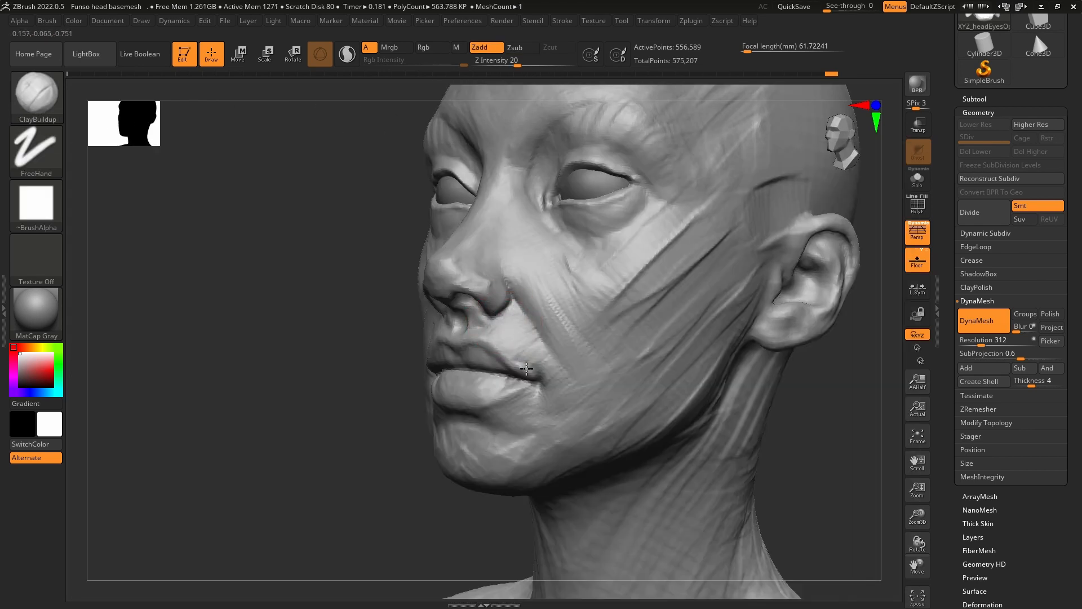
right_drag(587, 339, 577, 304)
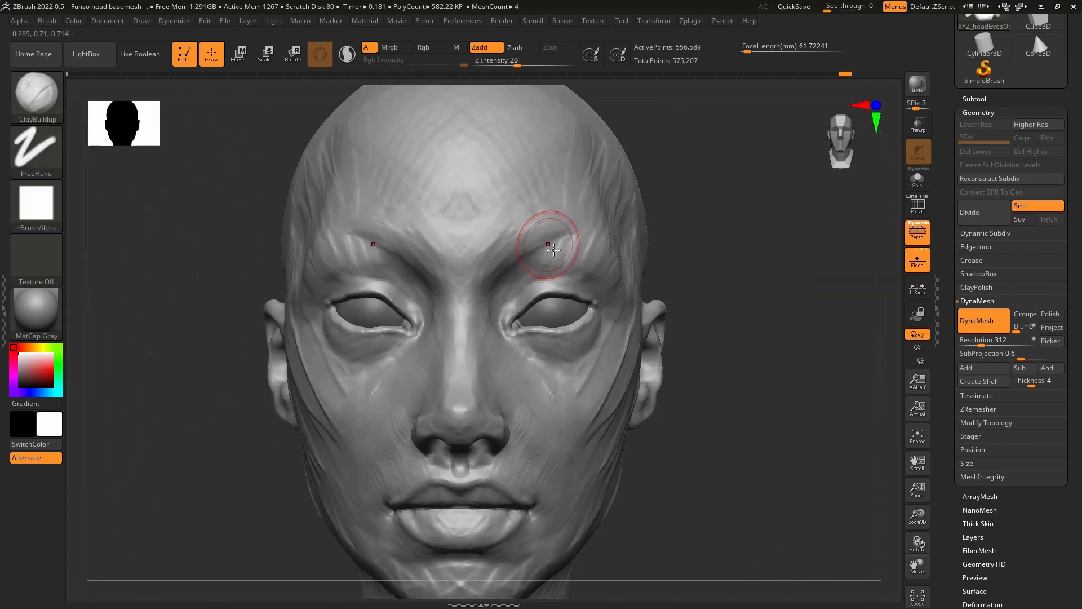
Shape the upper lip with the lower lip masked, and invert the mask to reshape the lower lip with the Move brush.
key(b)
key(m)
key(v)
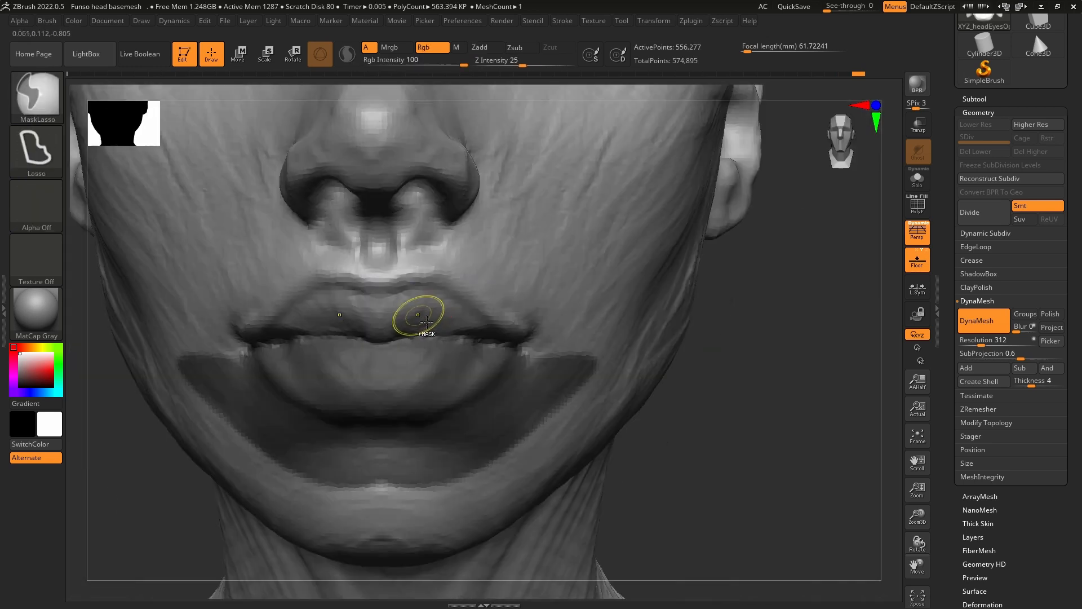
key(ctrl+i)
key(b)
key(m)
key(v)
key(s)
mouse_move(399, 363)
mouse_down()
mouse_move(403, 389)
mouse_move(444, 411)
mouse_up()
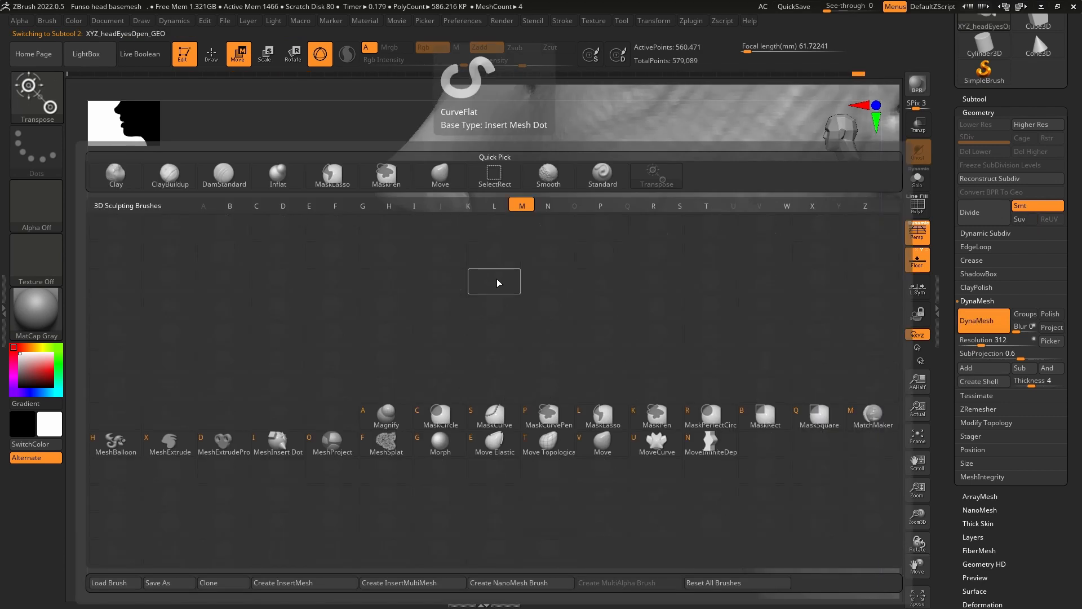
key(m)
key(v)
key(s)
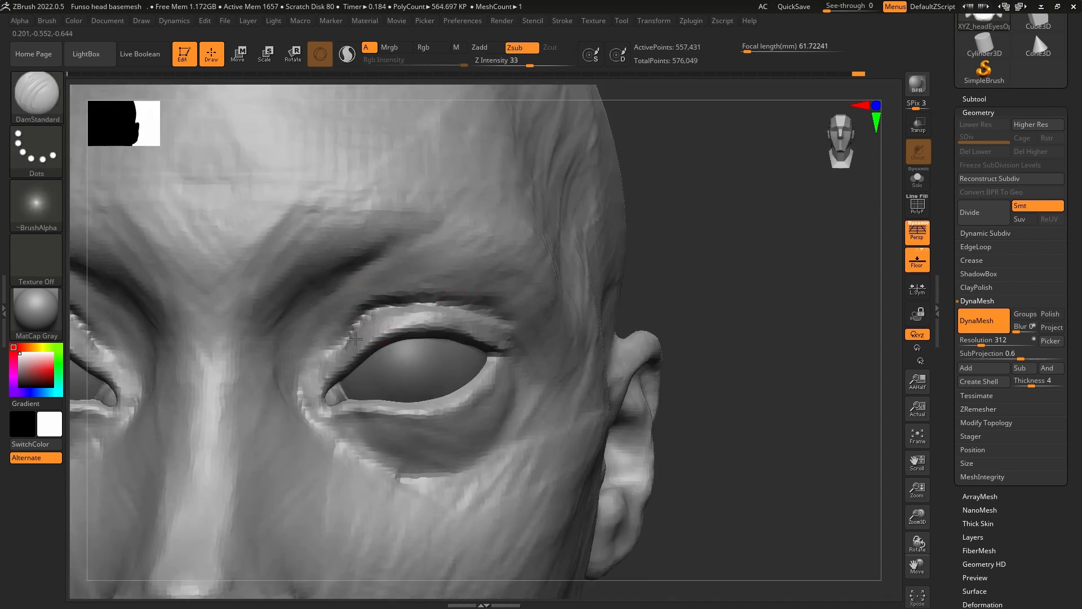
Refine the upper eyelids and the eye sockets around them with the ClayBuildup and Move brushes.
key(b)
key(c)
key(b)
mouse_move(372, 316)
ctrl+mouse_down()
mouse_move(316, 395)
mouse_move(426, 434)
ctrl+mouse_up()
key(b)
key(m)
key(v)
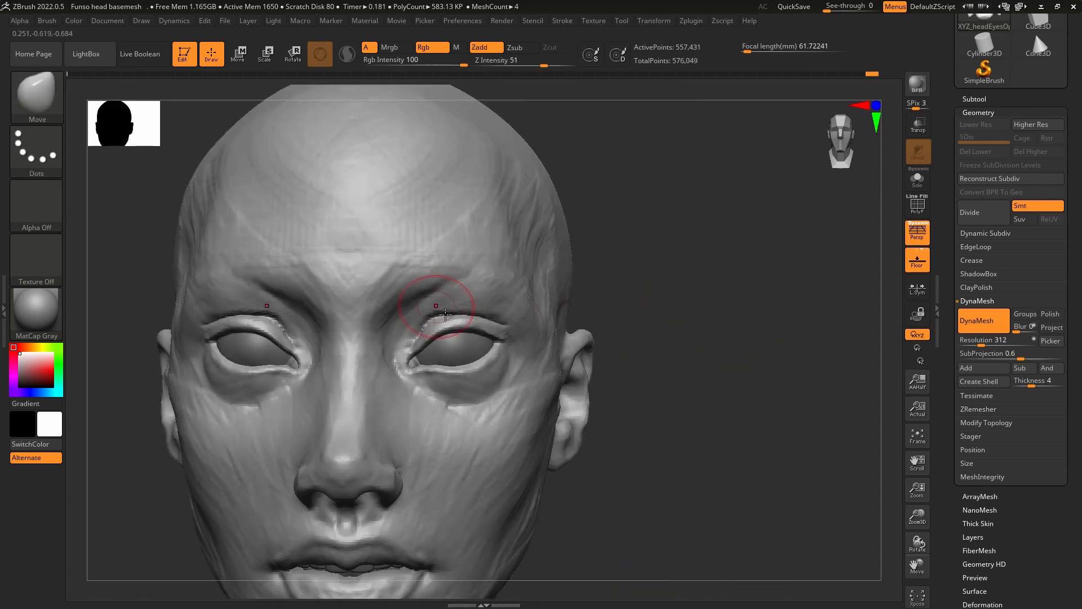
drag(445, 314, 455, 315)
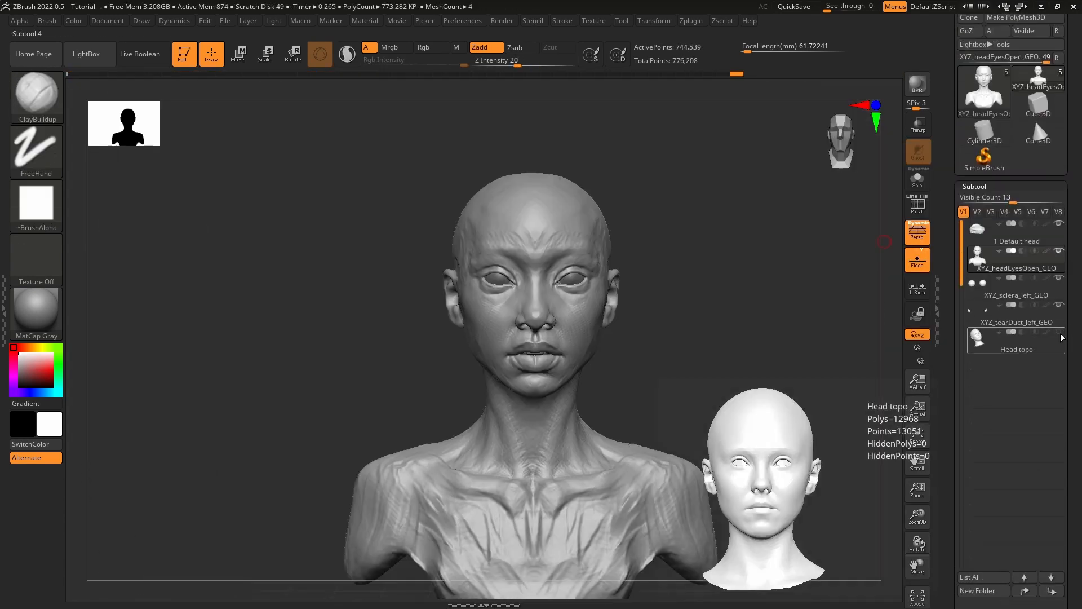
Show and select the Head topo subtool, isolating it temporarily to inspect its mesh.
click(1055, 353)
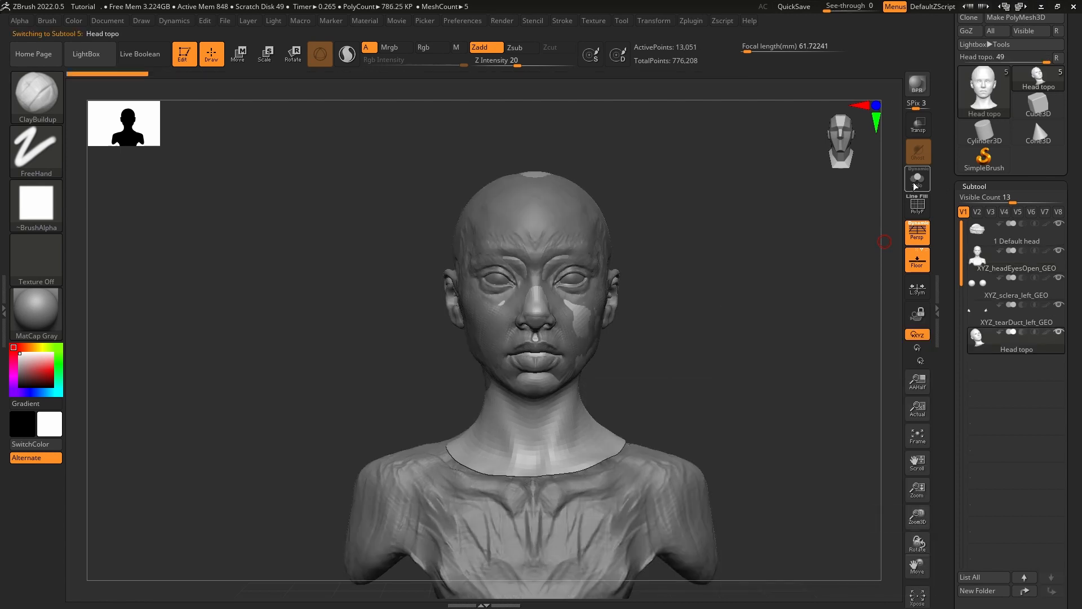
click(916, 182)
drag(665, 283, 615, 284)
ctrl+right_drag(615, 284, 630, 311)
click(917, 179)
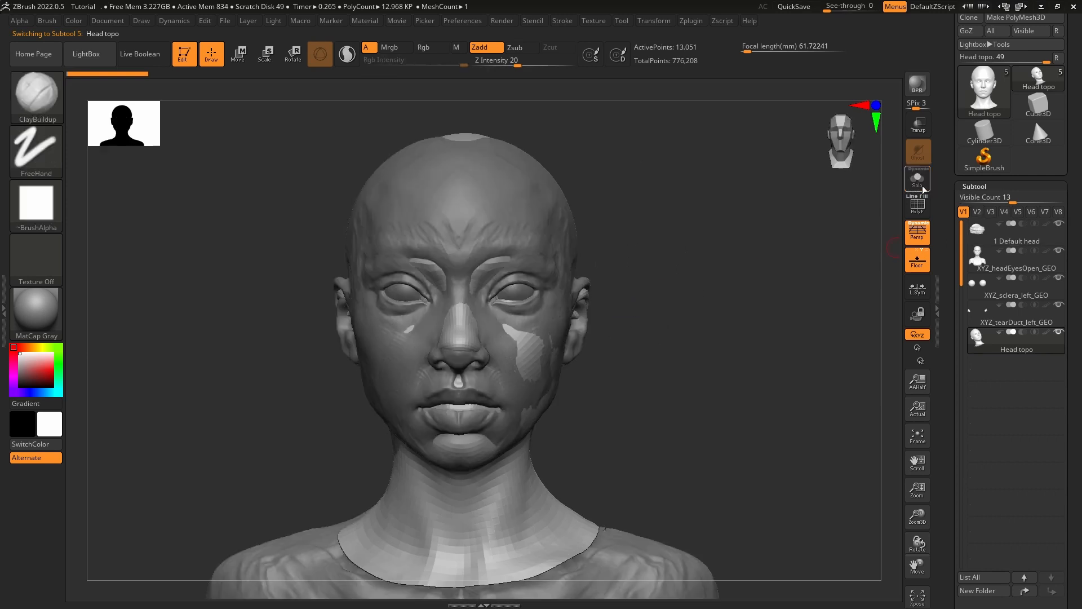
Reorder the subtools so Head topo sits directly above XYZ_headEyesOpen_GEO and 1 Default head directly below it.
mouse_move(1054, 291)
click(1025, 590)
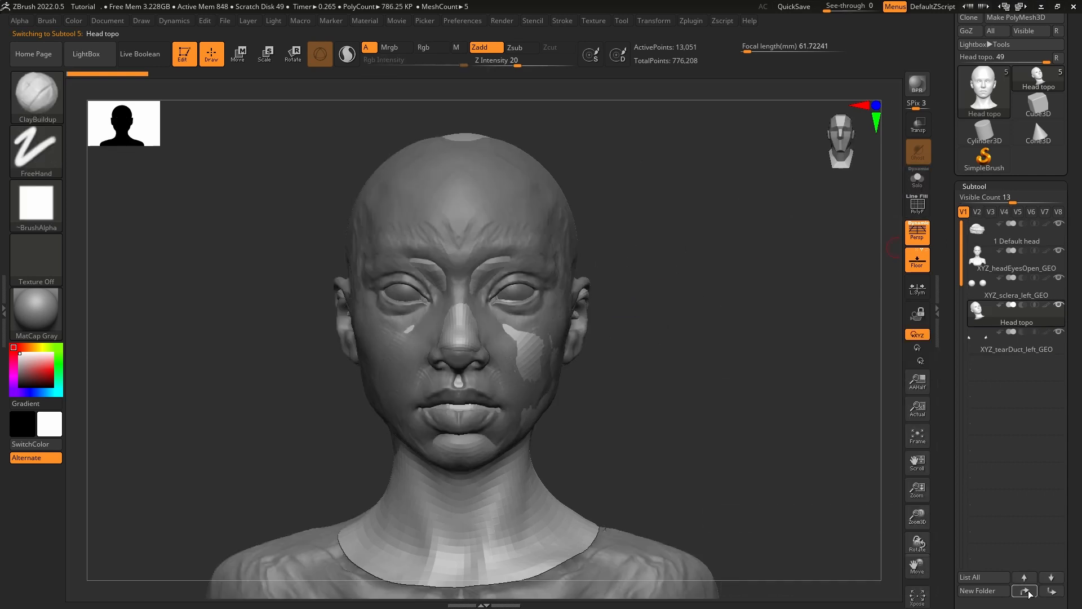
click(1026, 591)
click(1025, 591)
click(1051, 240)
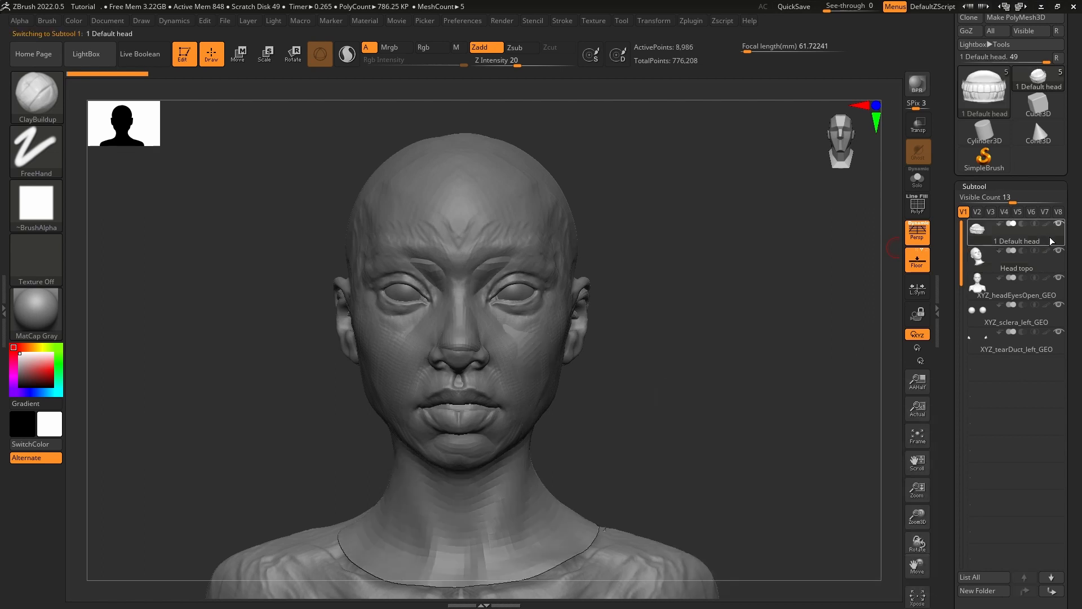
drag(1019, 577, 1019, 519)
click(1051, 518)
click(1051, 518)
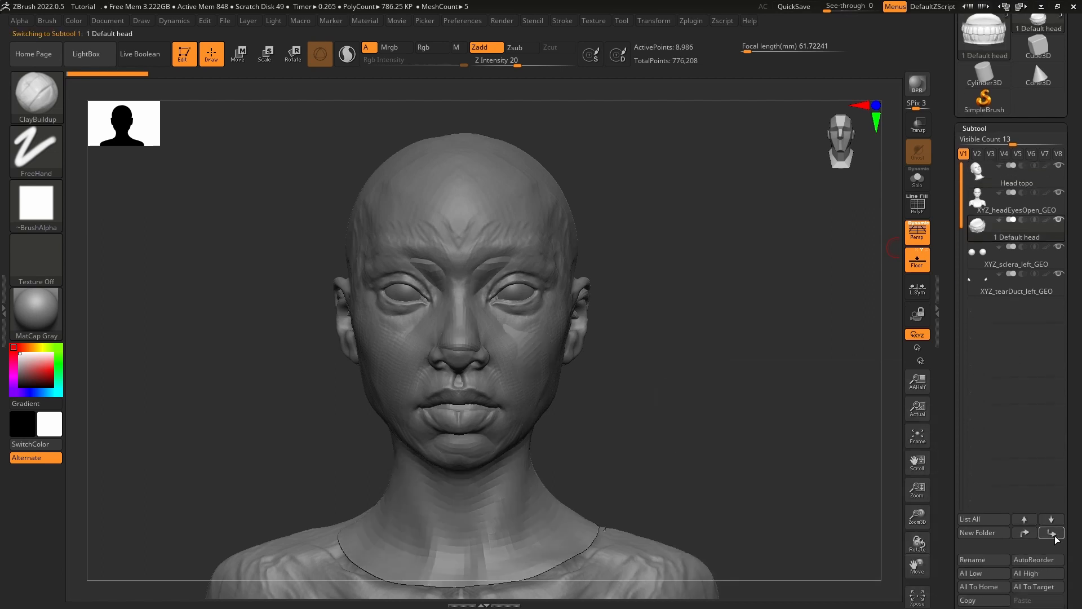
Select the Head topo subtool and move it with the transform gizmo to align its face with the sculpted head.
click(985, 182)
click(921, 185)
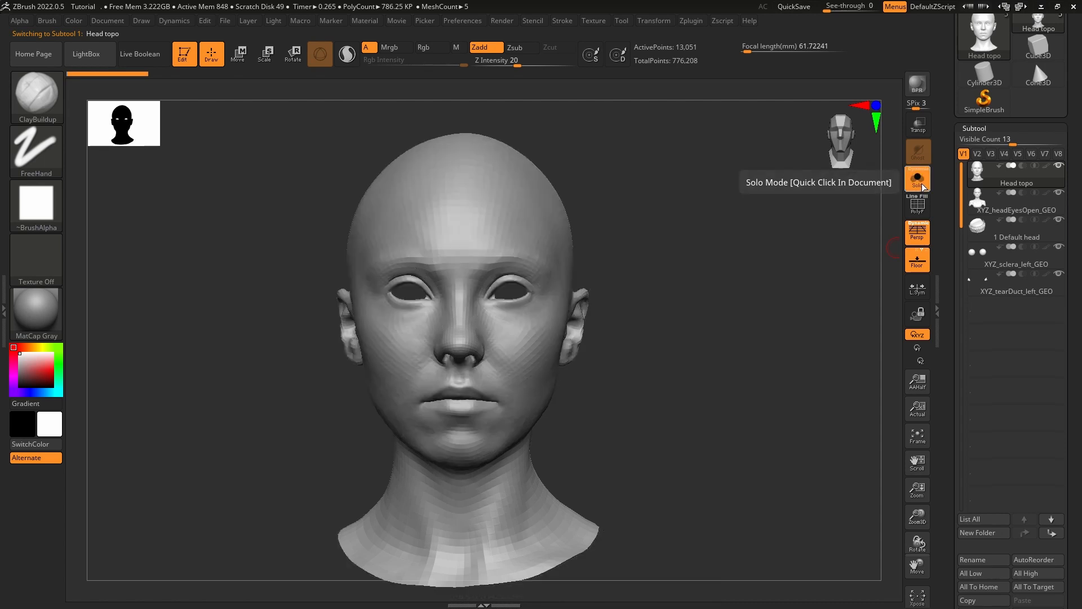
click(921, 185)
alt+right_drag(635, 325, 670, 248)
right_drag(670, 248, 586, 253)
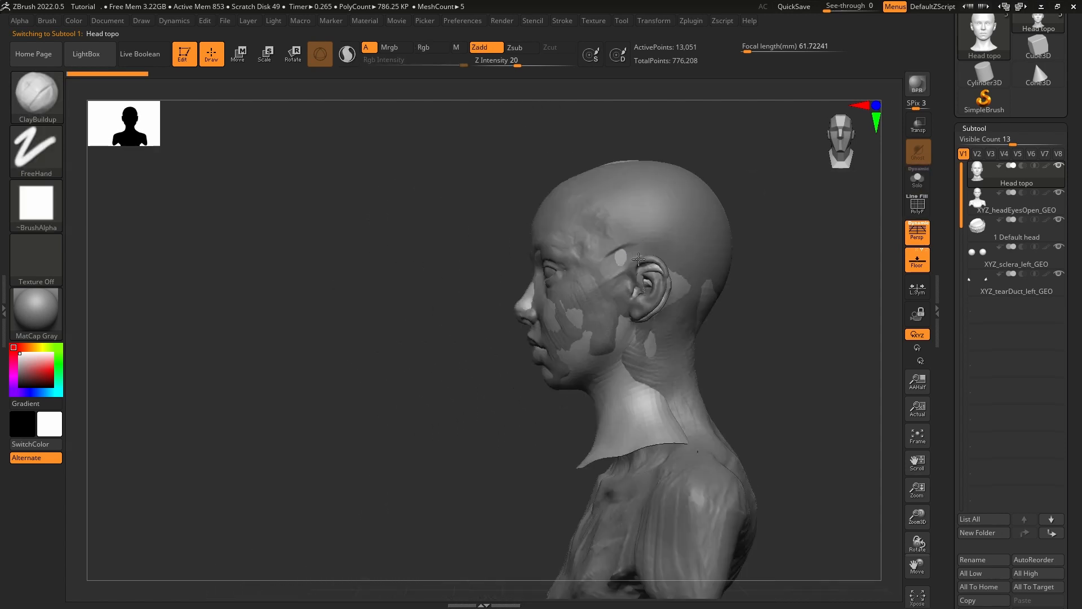
key(w)
drag(671, 292, 669, 294)
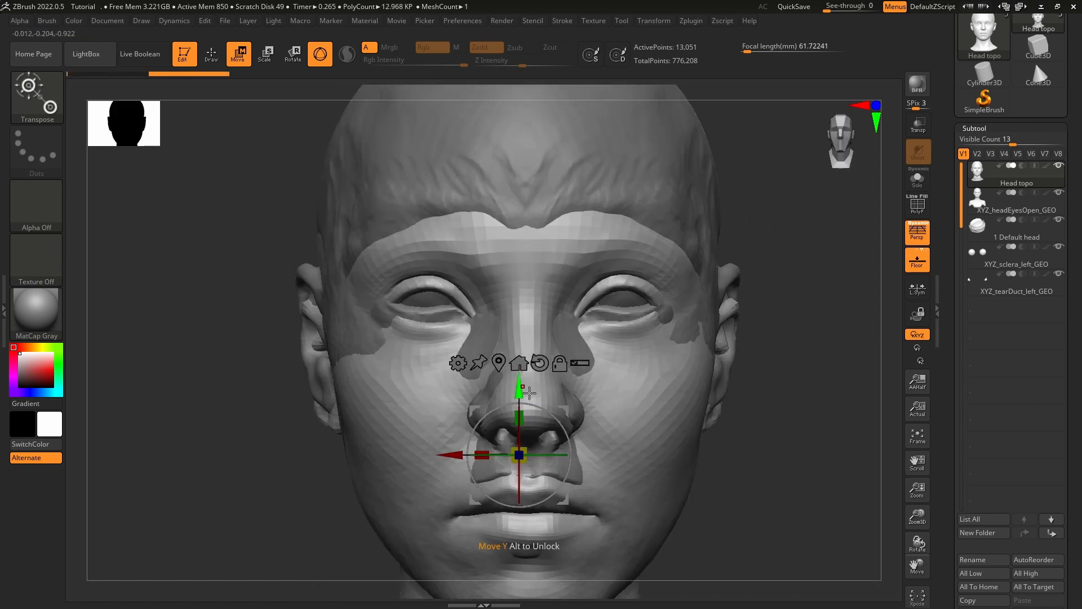
drag(529, 392, 527, 384)
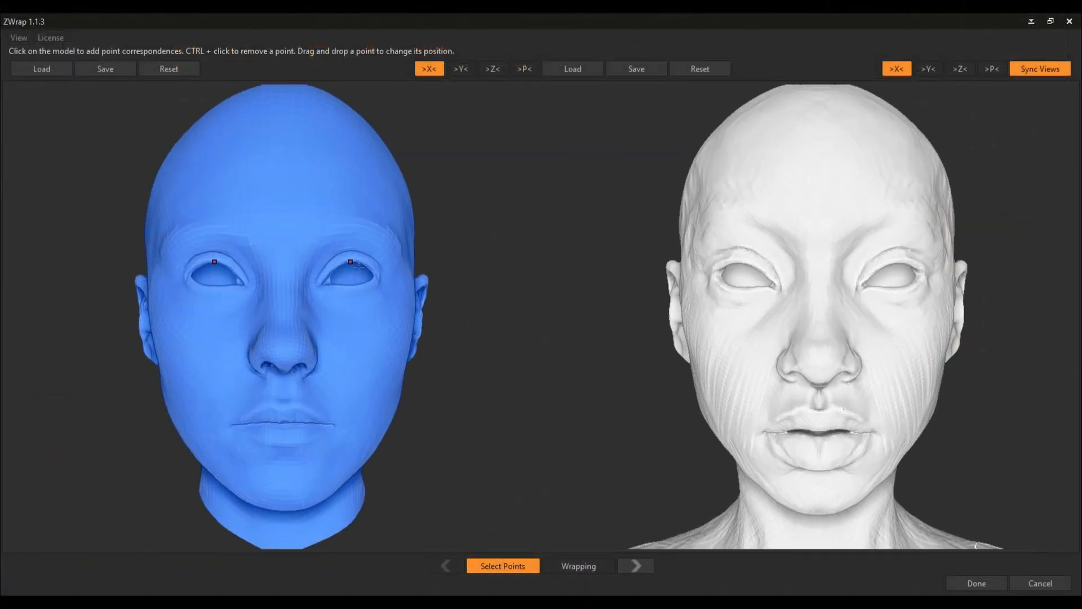
scroll(358, 266, up, 10)
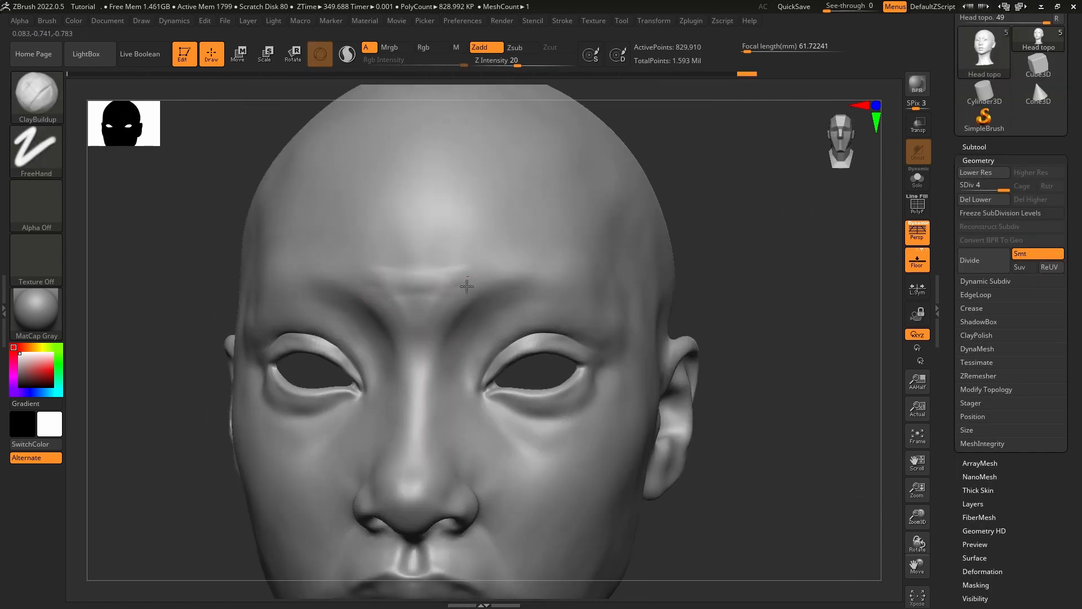
Build up the brow area above the nose on Head topo with ClayBuildup and switch to the Move brush.
mouse_move(365, 281)
mouse_down()
mouse_move(423, 290)
mouse_move(467, 281)
mouse_up()
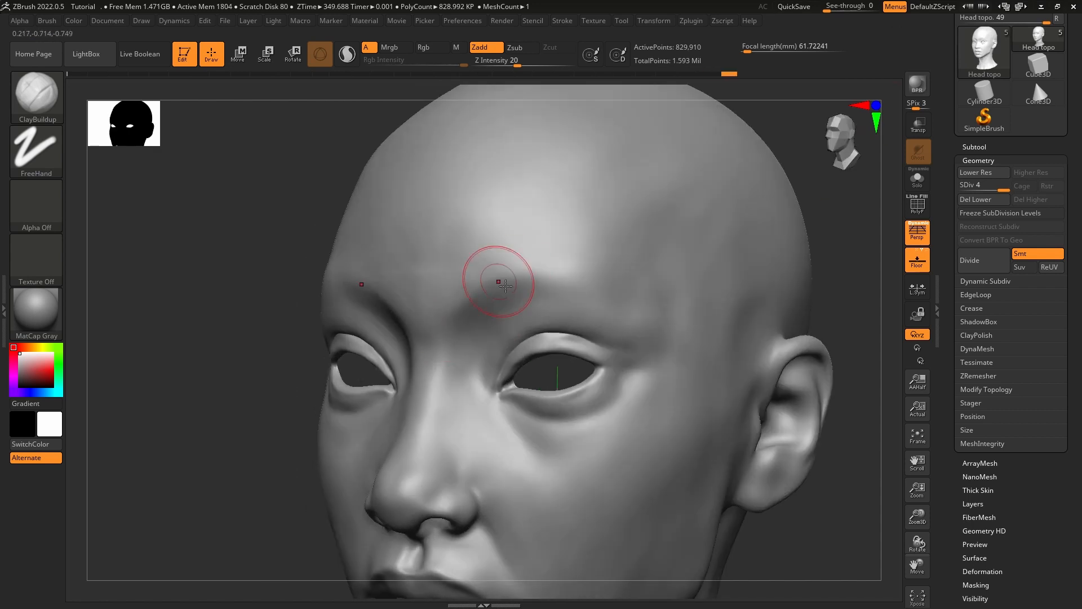
key(b)
key(m)
key(v)
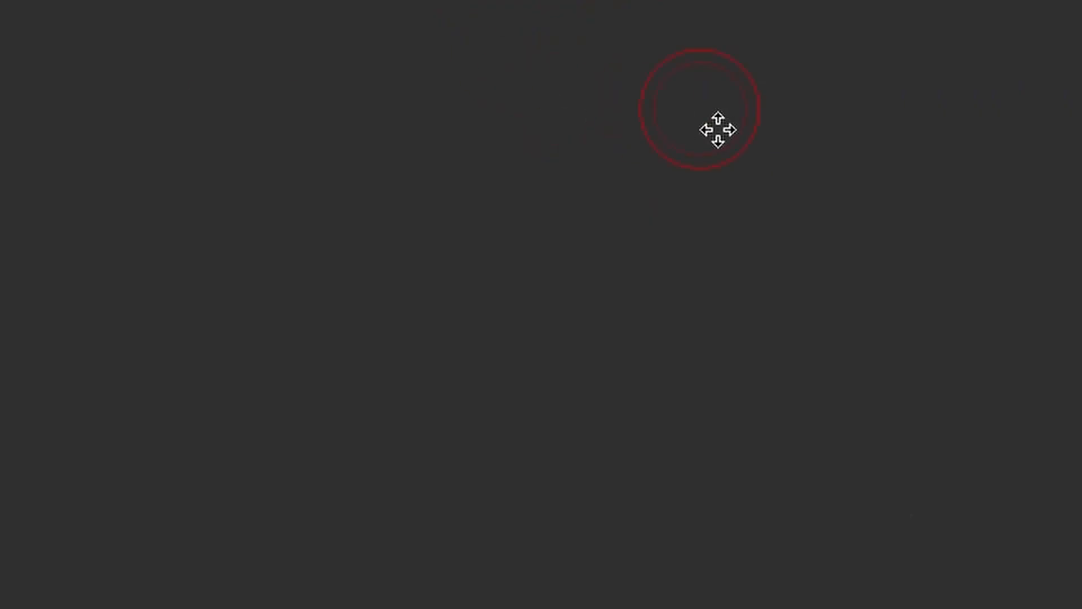
Turn off the ClayBuildup brush's alpha and sculpt the jawline below the ear and the lower cheek.
key(space)
drag(716, 160, 736, 163)
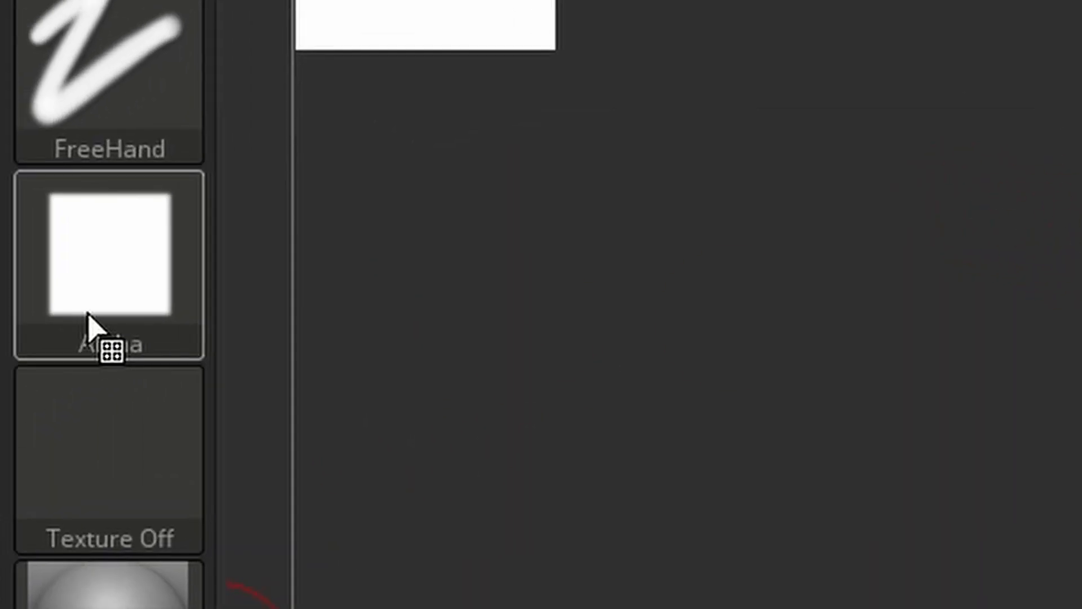
click(89, 317)
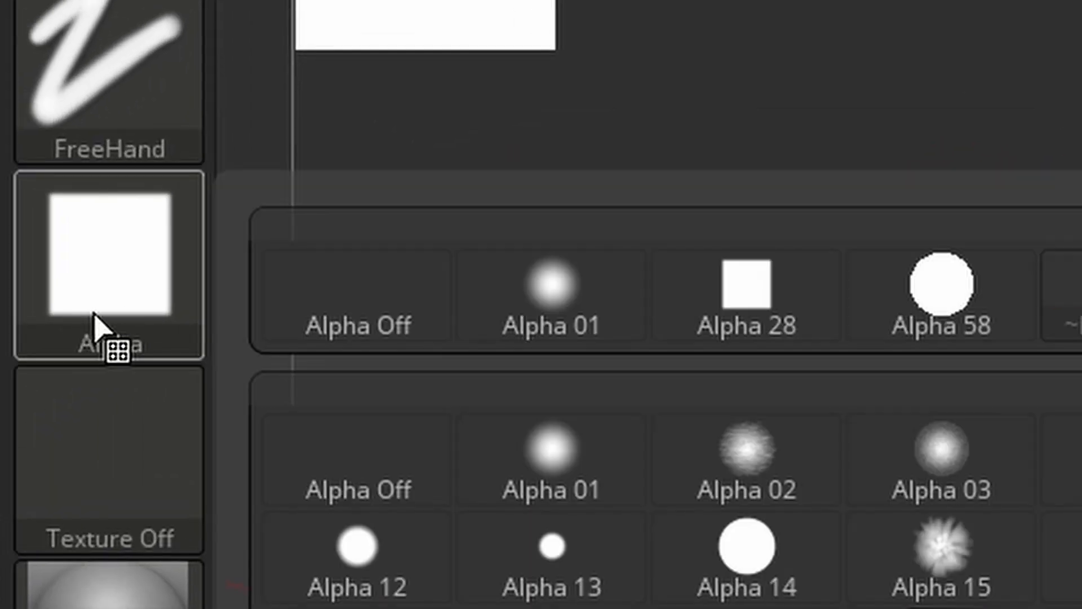
click(351, 306)
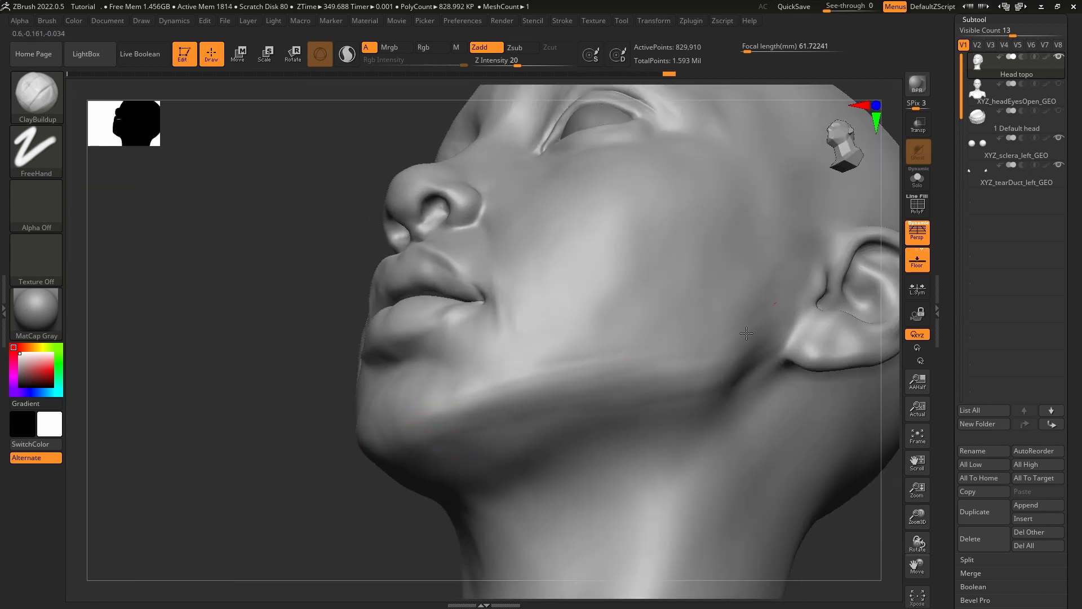
drag(746, 333, 701, 386)
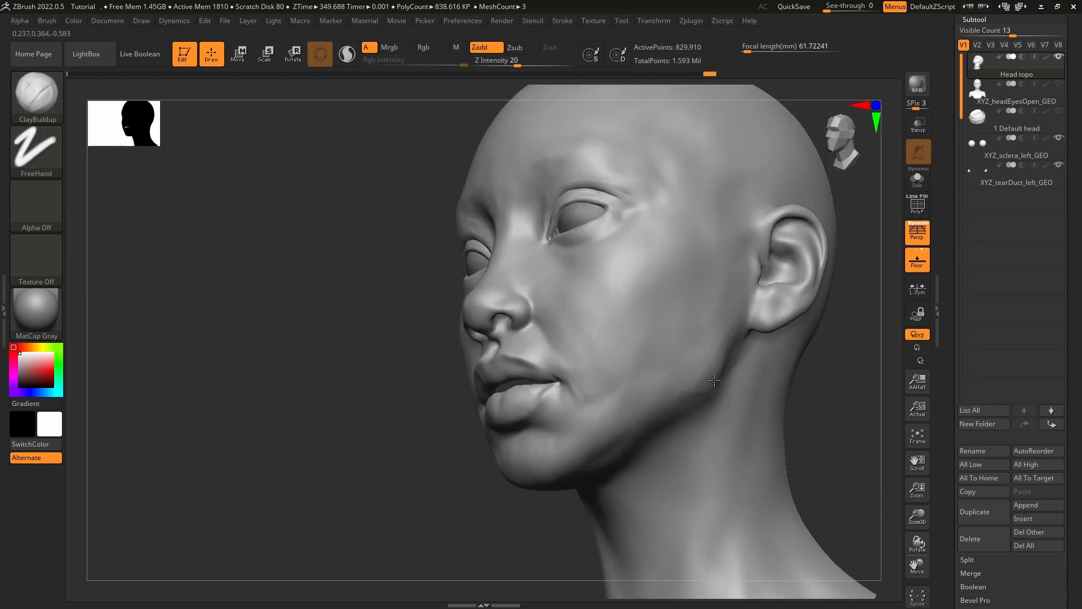
drag(616, 358, 636, 389)
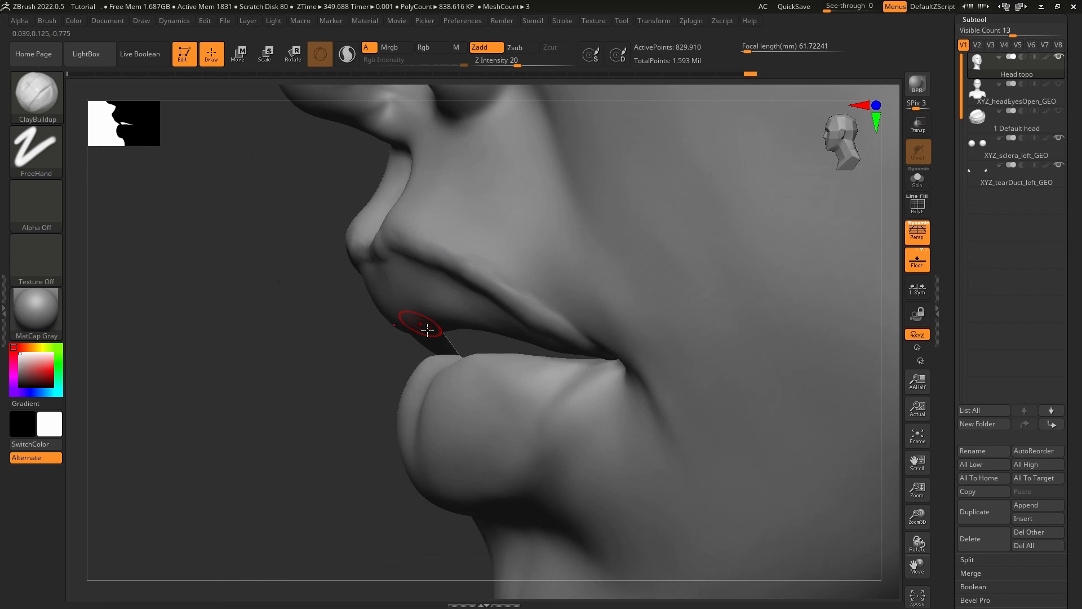
Refine the upper lip and its border below the nose in profile with the ClayBuildup brush.
right_drag(427, 330, 430, 242)
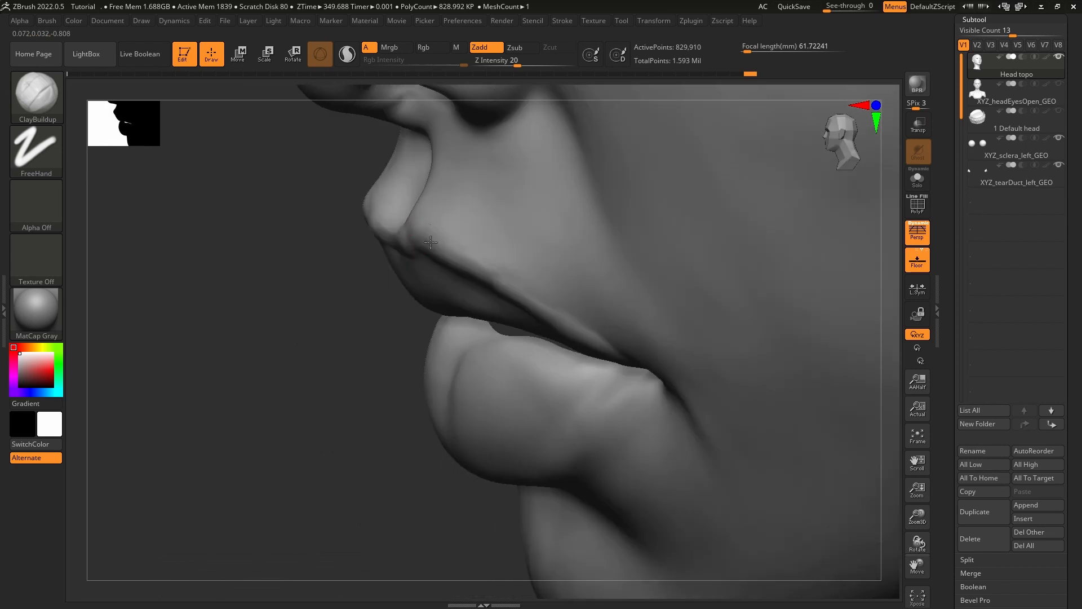
mouse_move(498, 289)
ctrl+right_down()
mouse_move(428, 188)
mouse_move(444, 305)
mouse_move(473, 226)
ctrl+right_up()
mouse_move(472, 316)
ctrl+right_down()
mouse_move(434, 225)
mouse_move(375, 246)
ctrl+right_up()
drag(374, 246, 389, 270)
right_drag(316, 271, 395, 276)
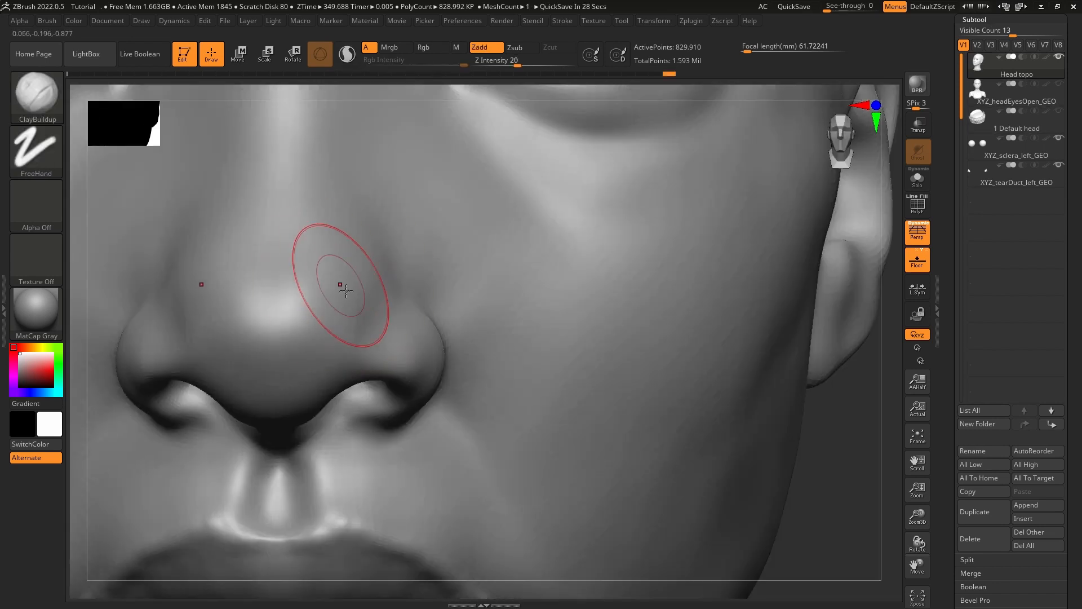
Shape the nose tip and nostril wings with the ClayBuildup brush, adjusting its draw size.
mouse_move(485, 287)
right_down()
mouse_move(387, 295)
mouse_move(414, 321)
mouse_move(370, 276)
mouse_move(361, 226)
mouse_move(390, 215)
mouse_move(407, 252)
mouse_move(372, 226)
mouse_move(327, 278)
mouse_move(286, 166)
right_up()
key(s)
key(s)
key(s)
right_drag(332, 200, 397, 309)
mouse_move(471, 311)
right_down()
mouse_move(270, 244)
mouse_move(362, 309)
mouse_move(380, 289)
right_up()
right_drag(401, 333, 322, 237)
ctrl+right_drag(322, 236, 319, 388)
Define the creases around the nostril wings with the DamStandard brush.
key(b)
key(d)
key(s)
right_drag(306, 333, 241, 338)
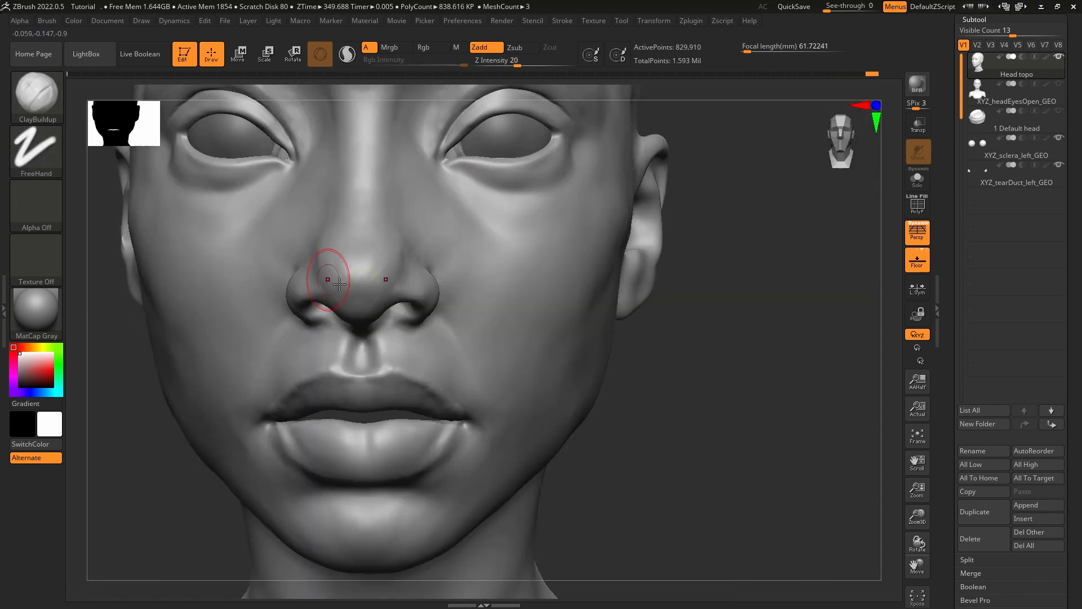
right_drag(339, 284, 361, 338)
ctrl+right_drag(361, 338, 379, 270)
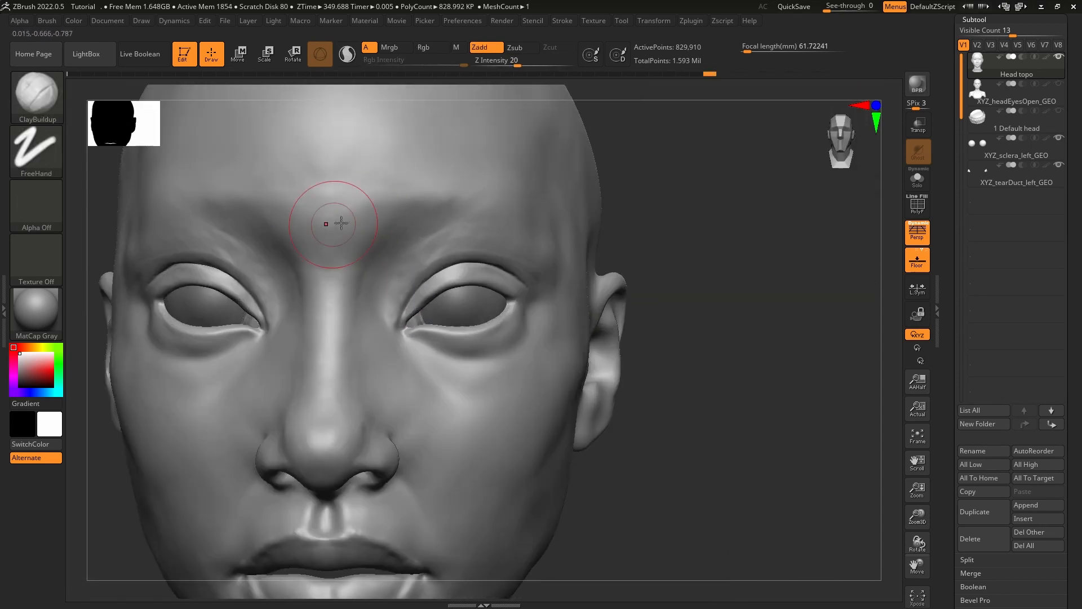
Refine the mouth corners and surrounding lip edges with the DamStandard and ClayBuildup brushes.
mouse_move(400, 221)
right_down()
mouse_move(361, 222)
mouse_move(447, 230)
right_up()
key(b)
key(d)
key(s)
key(f)
key(b)
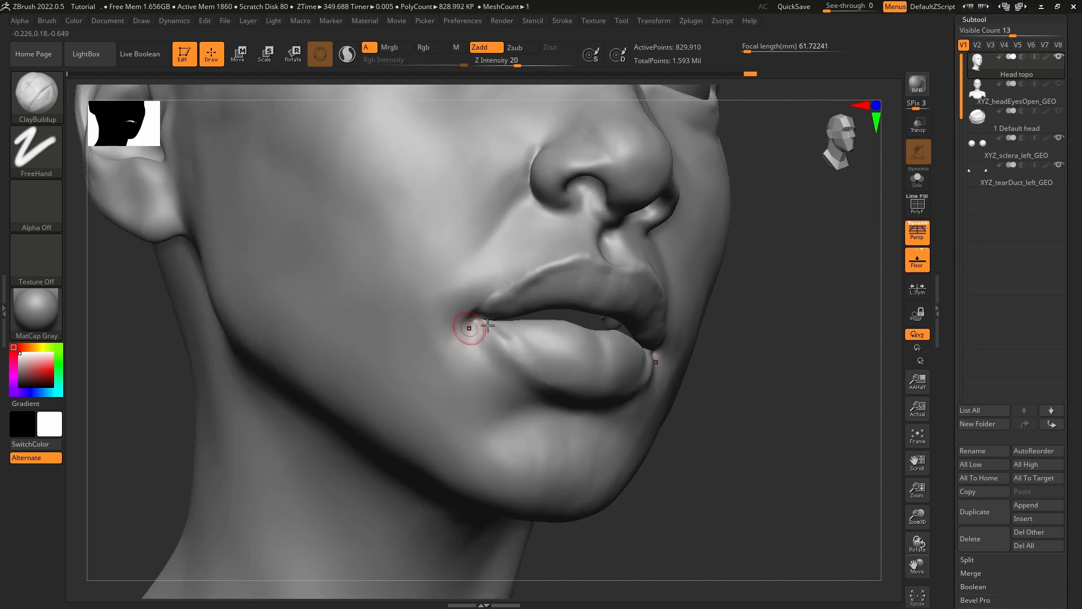
key(s)
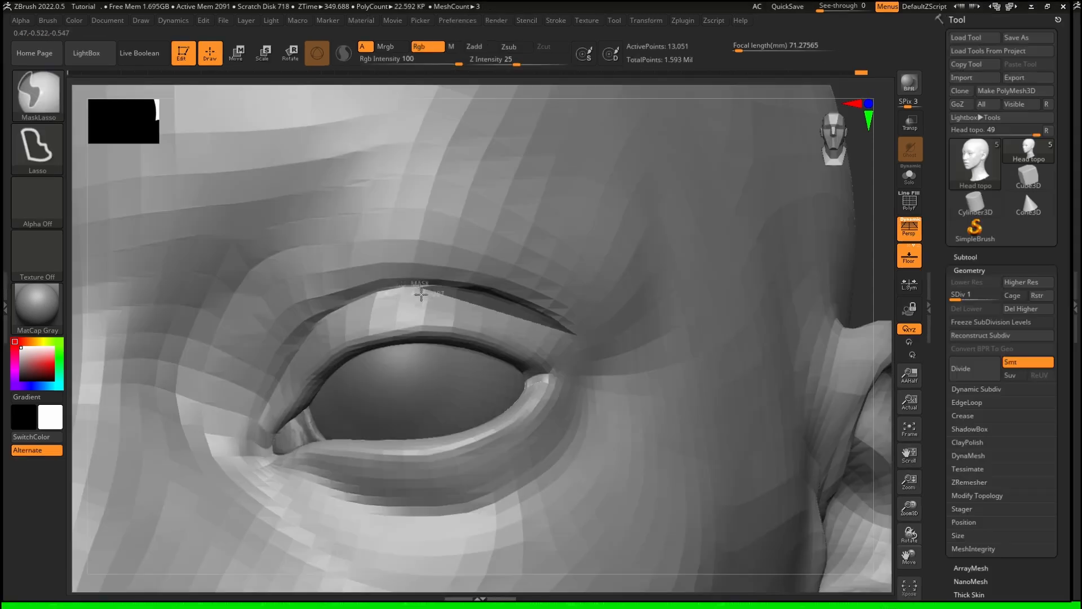
Mask part of the upper eyelid and refine its crease with the Move and Standard brushes.
mouse_move(423, 295)
mouse_down()
mouse_move(314, 519)
mouse_move(459, 286)
mouse_up()
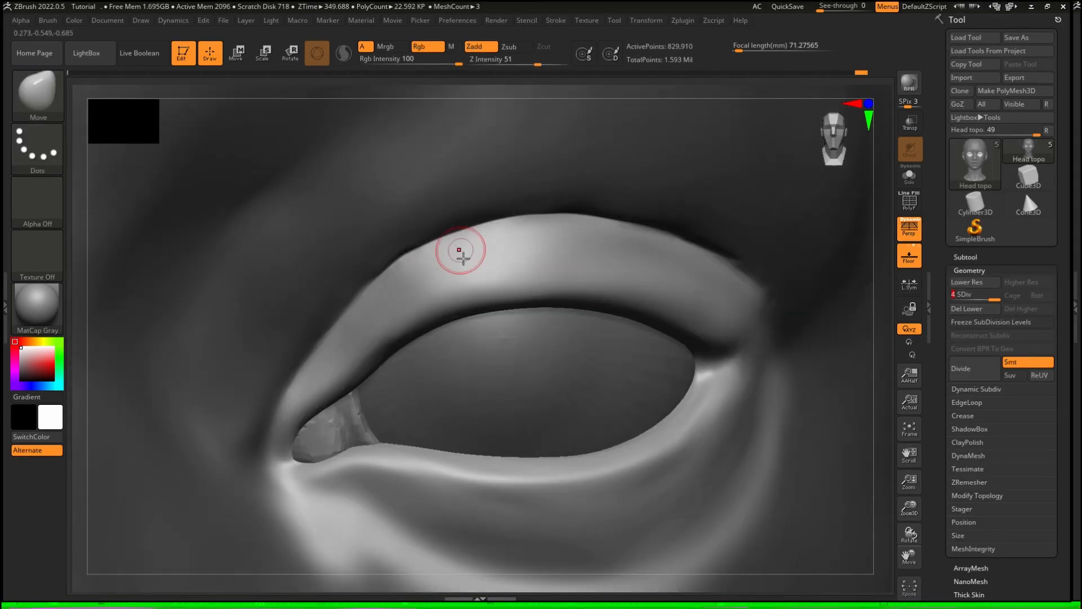
key(s)
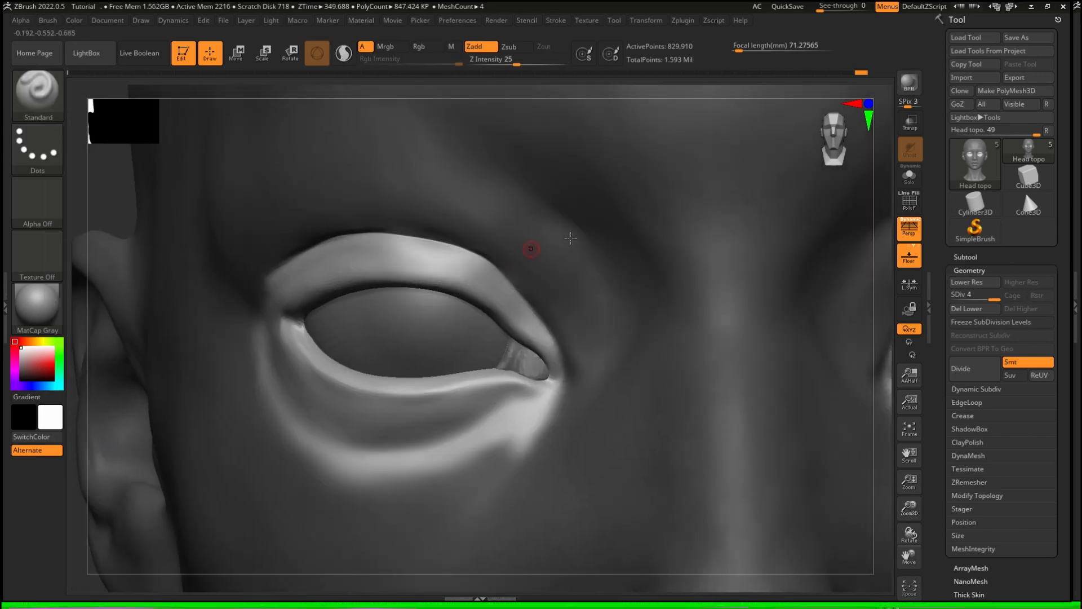
click(556, 21)
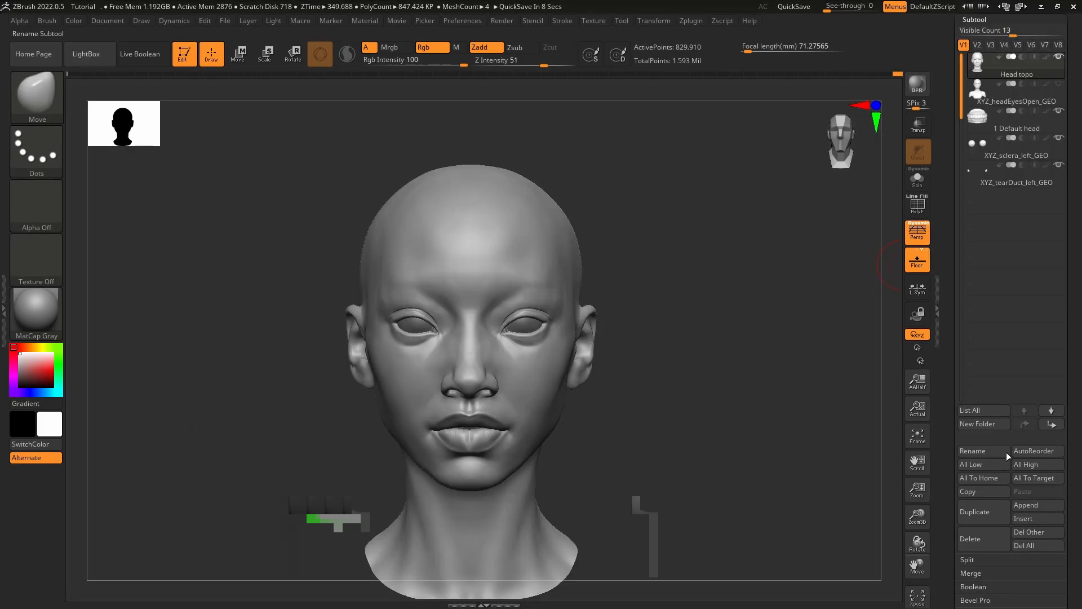
Block in the hair from an added sphere, carving strand grooves with the DamStandard brush, and shape the eyebrows with the Move brush.
click(1006, 452)
click(698, 408)
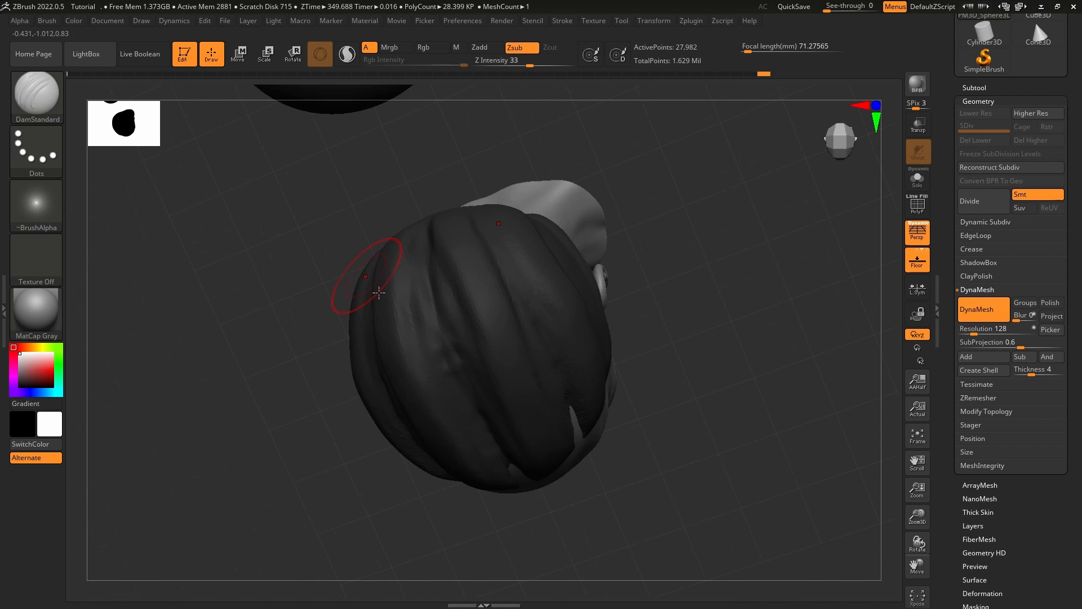
mouse_move(379, 291)
mouse_down()
mouse_move(353, 403)
mouse_move(336, 354)
mouse_up()
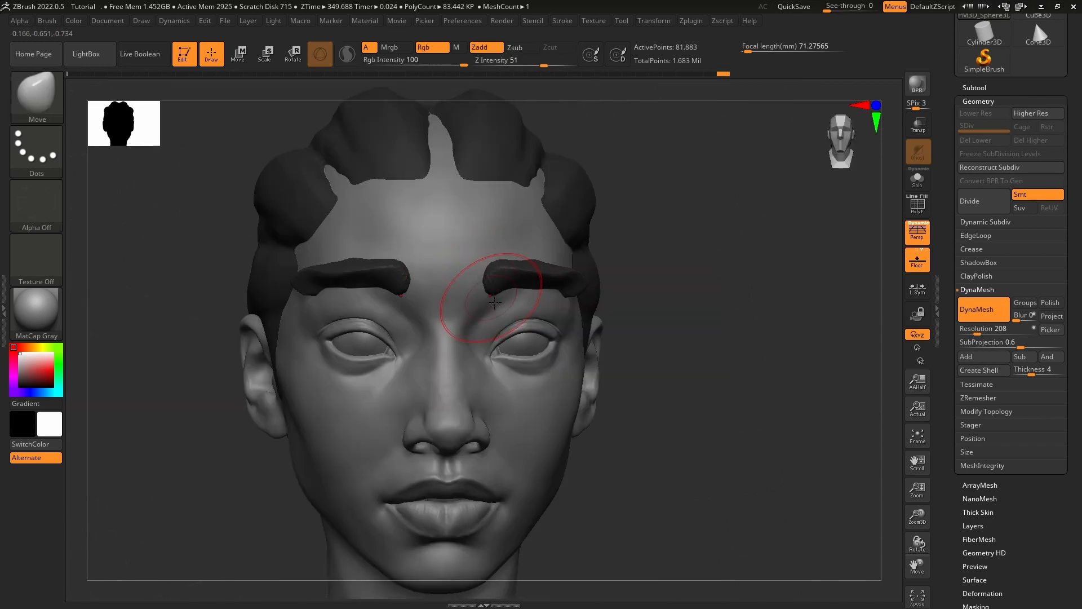
mouse_move(495, 303)
mouse_down()
mouse_move(580, 285)
mouse_move(512, 317)
mouse_up()
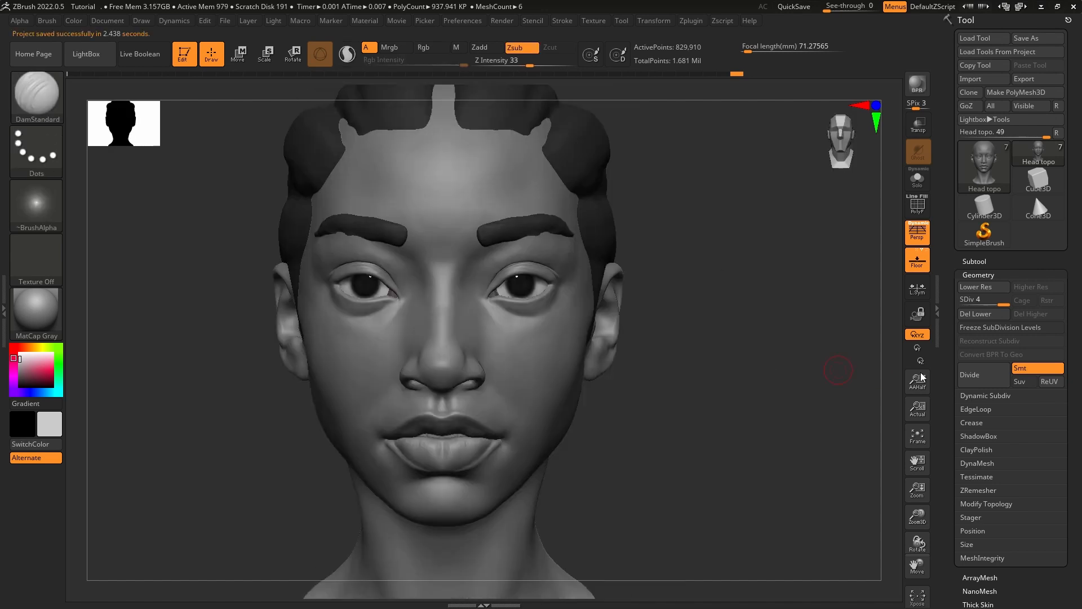
Subdivide the Head topo mesh to level 7, raising MaxPolyPerMesh to 58.04597, and open the QuickSave preferences.
click(969, 374)
click(462, 20)
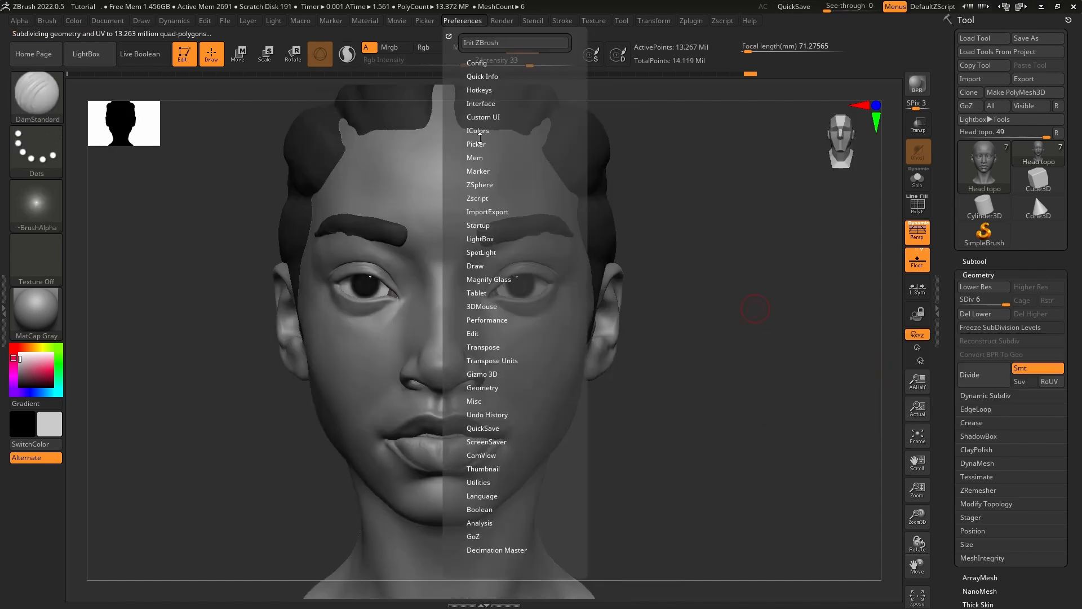
click(475, 158)
click(983, 384)
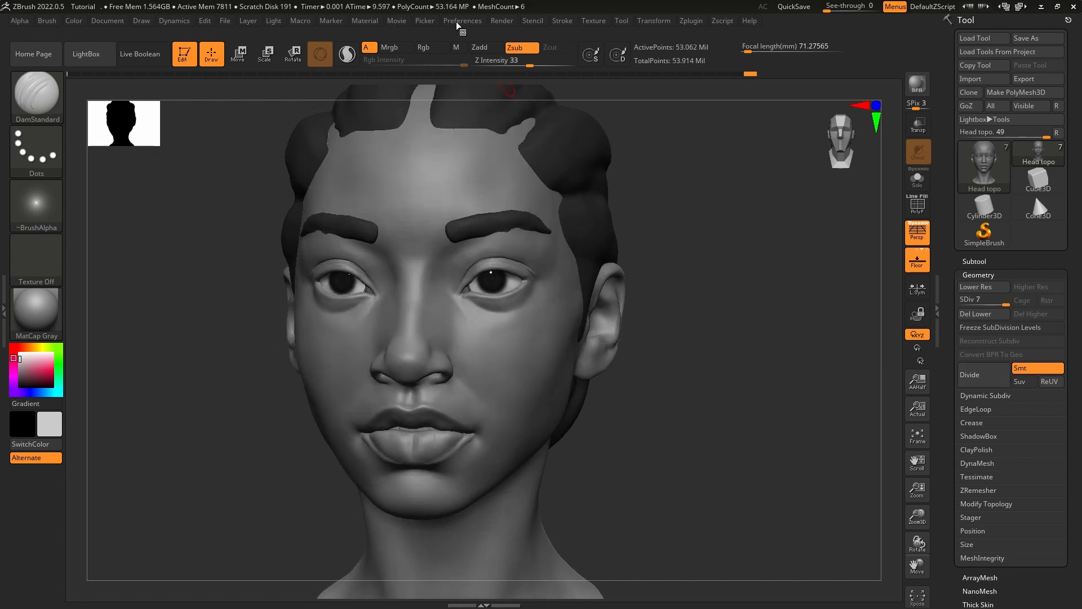
click(459, 22)
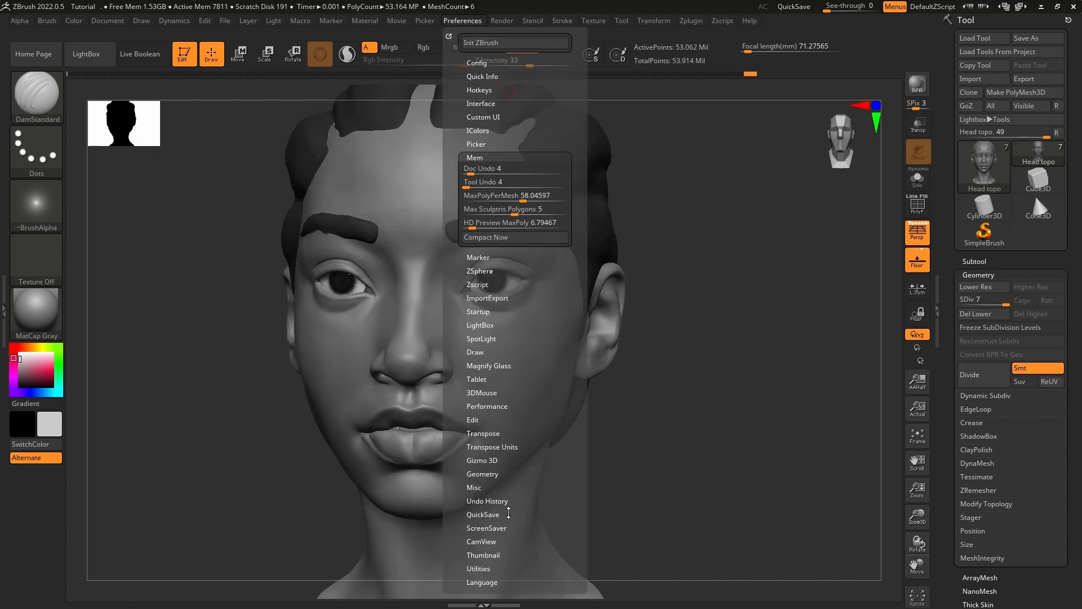
click(508, 513)
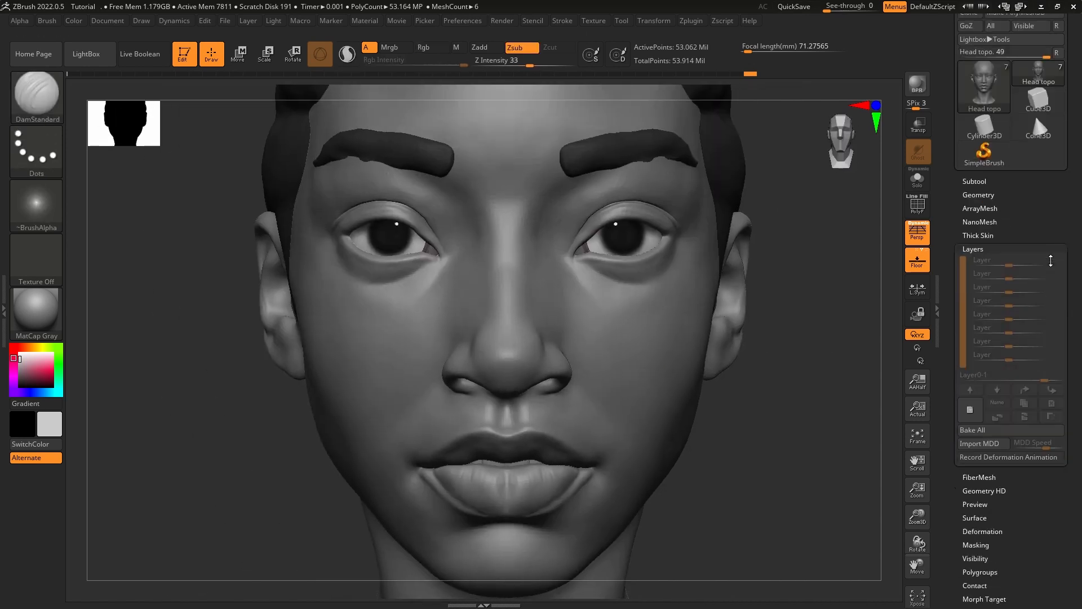
Create a new layer on the Head topo mesh and name it Noise.
click(969, 409)
click(997, 402)
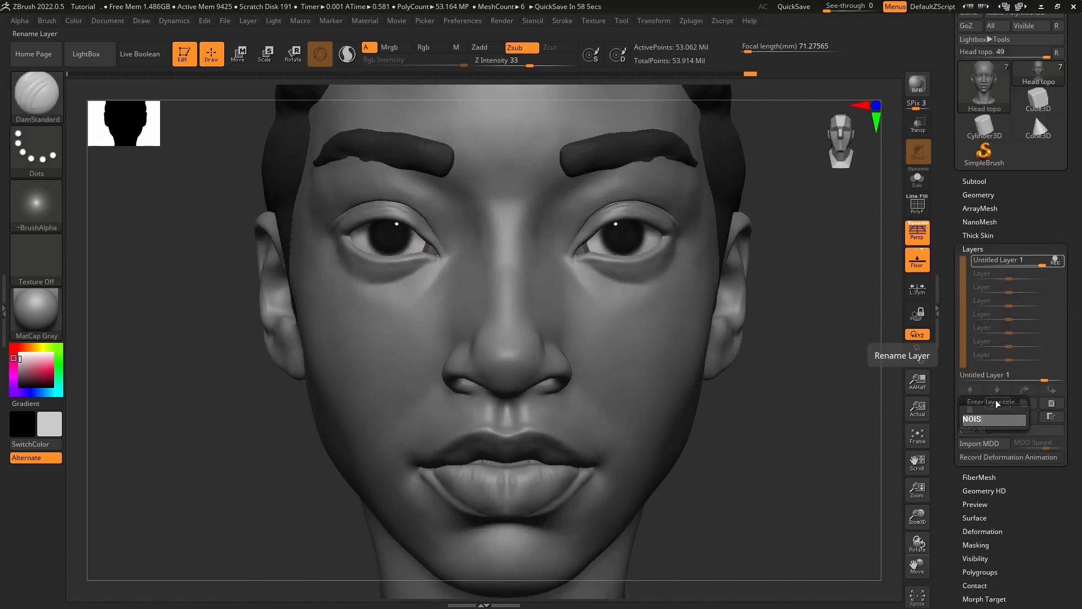
text(Noise)
key(Return)
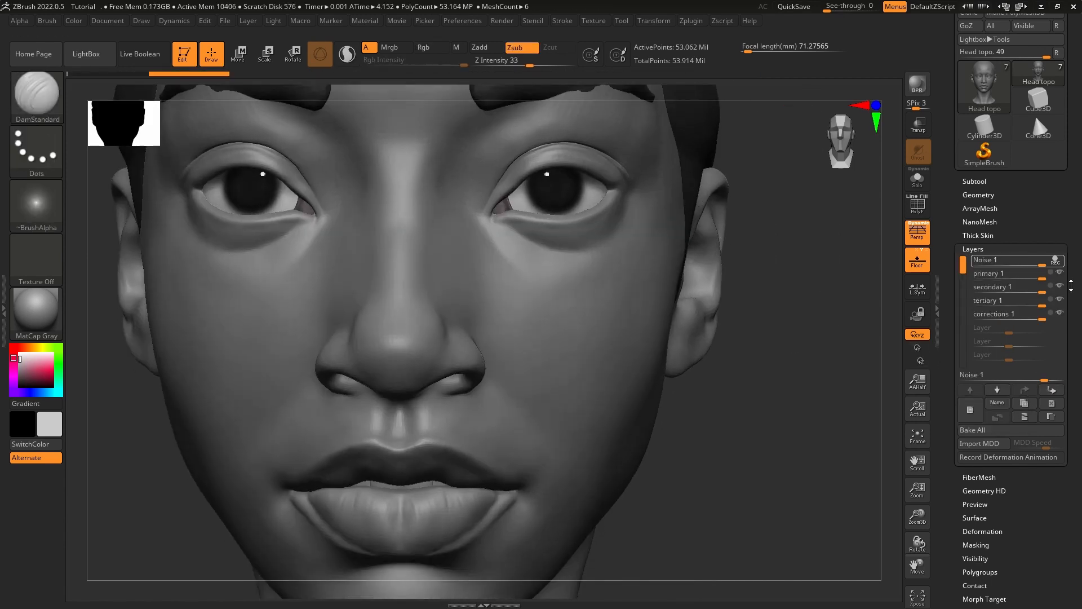
Add surface noise to the head with a Noise Scale of 51.69959 and adjust its strength in NoiseMaker.
scroll(1038, 412, down, 5)
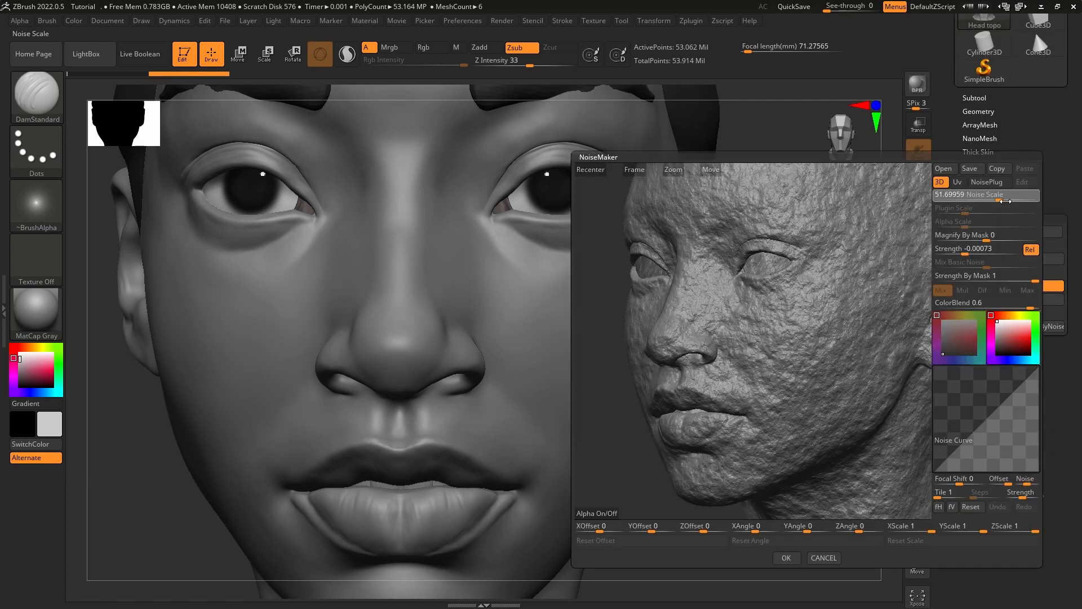
click(993, 256)
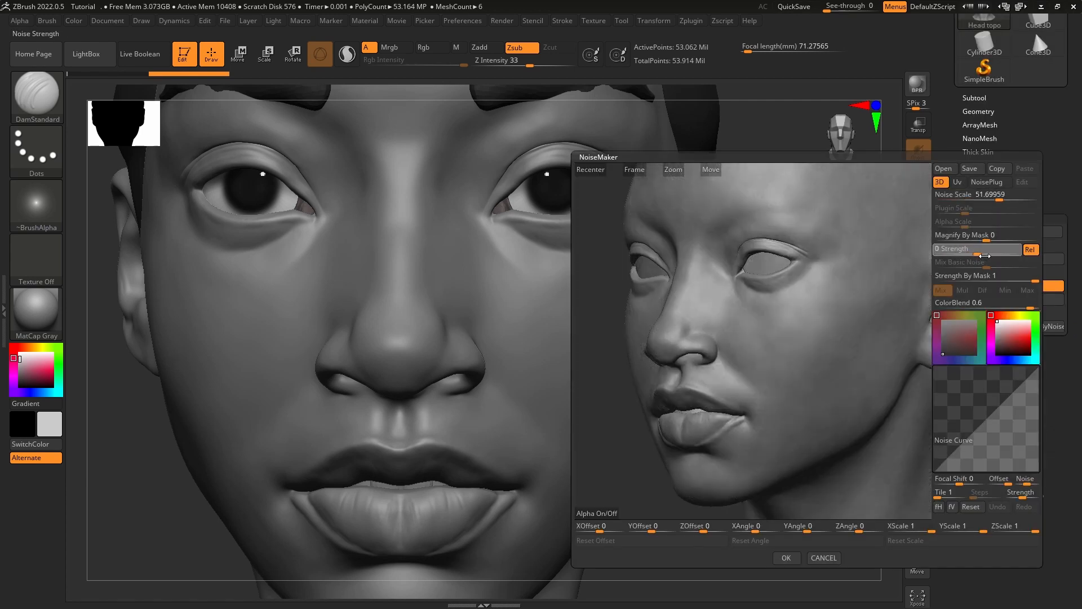
key(Return)
drag(631, 367, 886, 398)
click(787, 558)
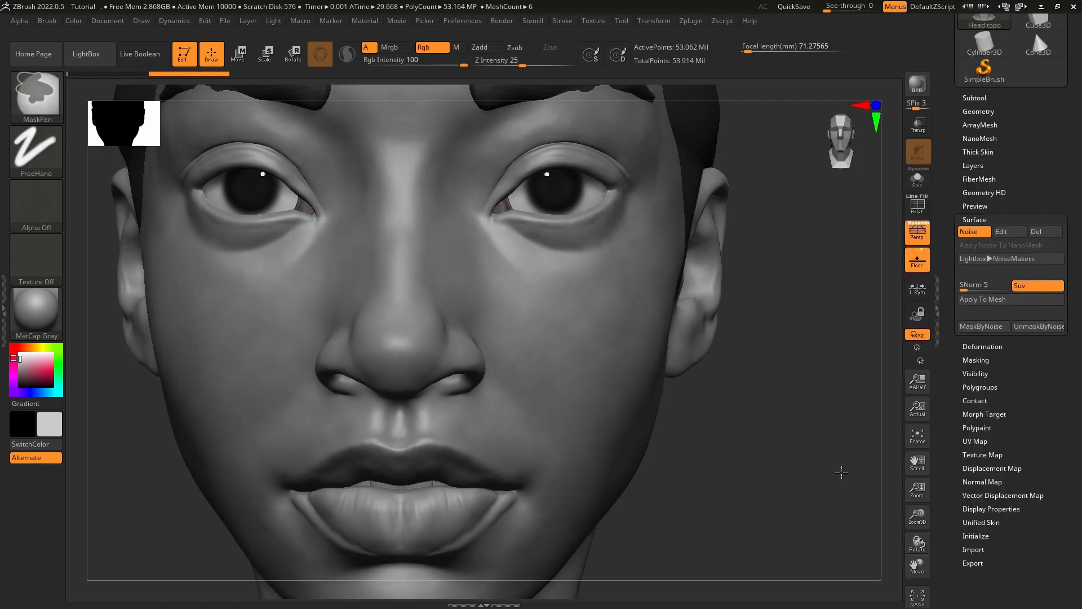
ctrl+right_drag(840, 471, 834, 395)
drag(395, 112, 271, 106)
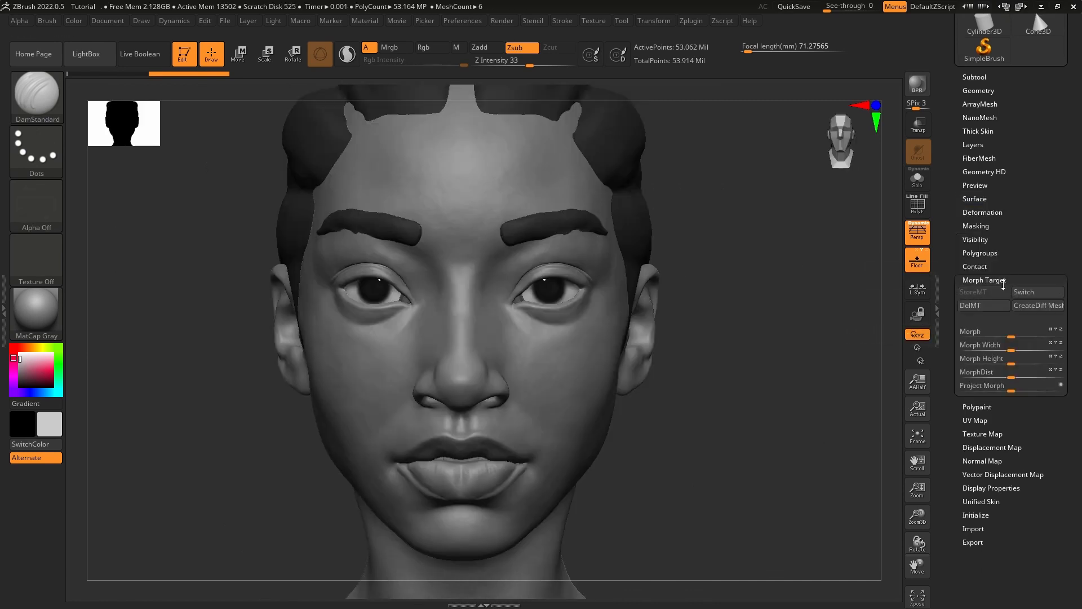
Set the XYZ_albedo_lin image as the head's texture map.
scroll(1009, 395, up, 5)
click(990, 407)
click(994, 422)
click(997, 421)
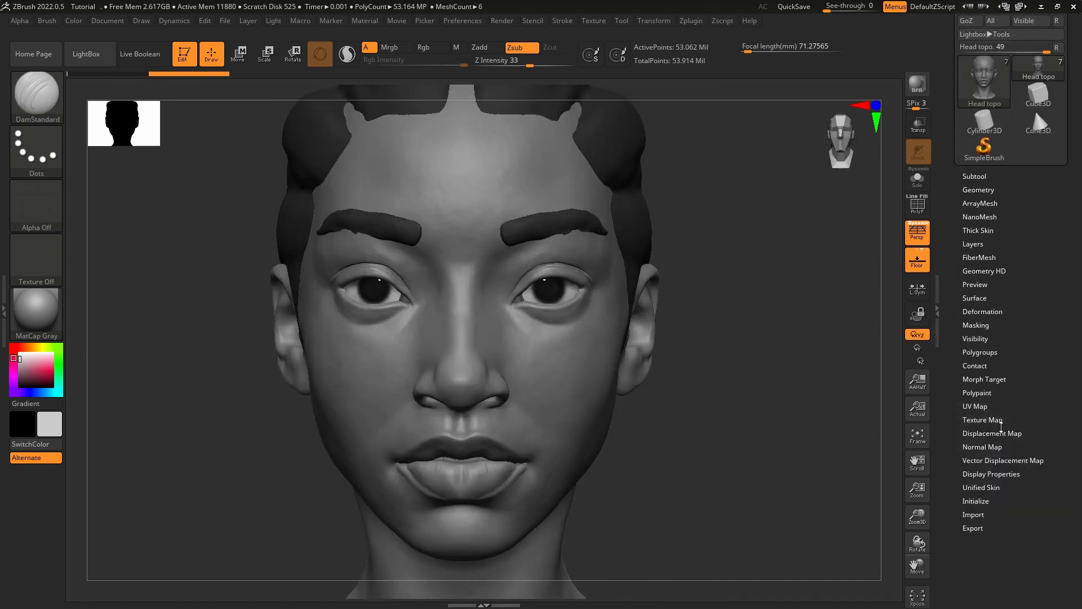
click(998, 421)
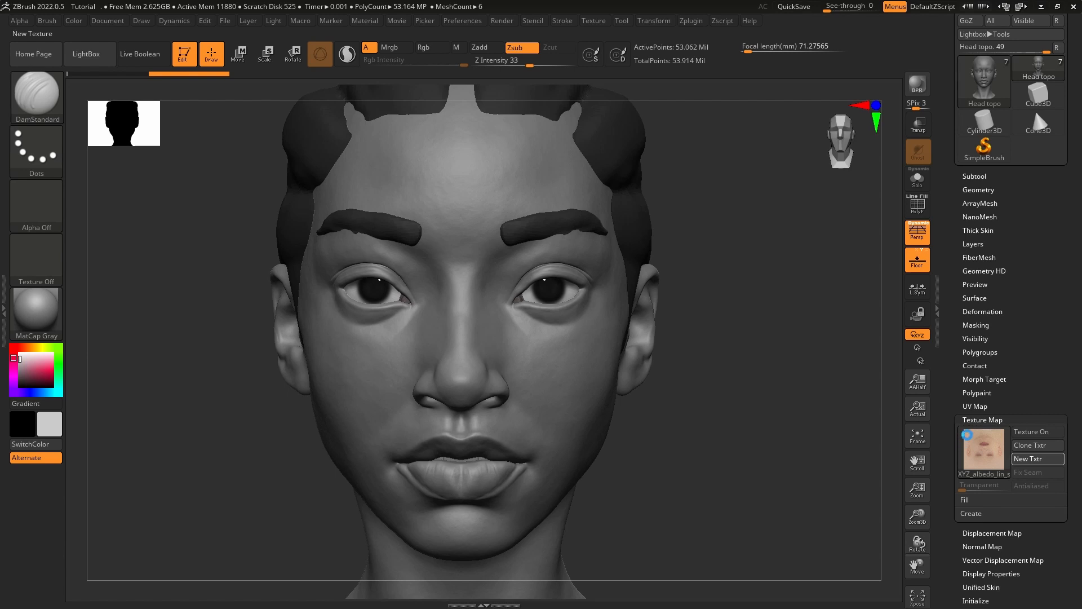
click(991, 421)
Load the primary displacement image on the head, set its intensity to 0.02 and apply it to the mesh.
click(994, 436)
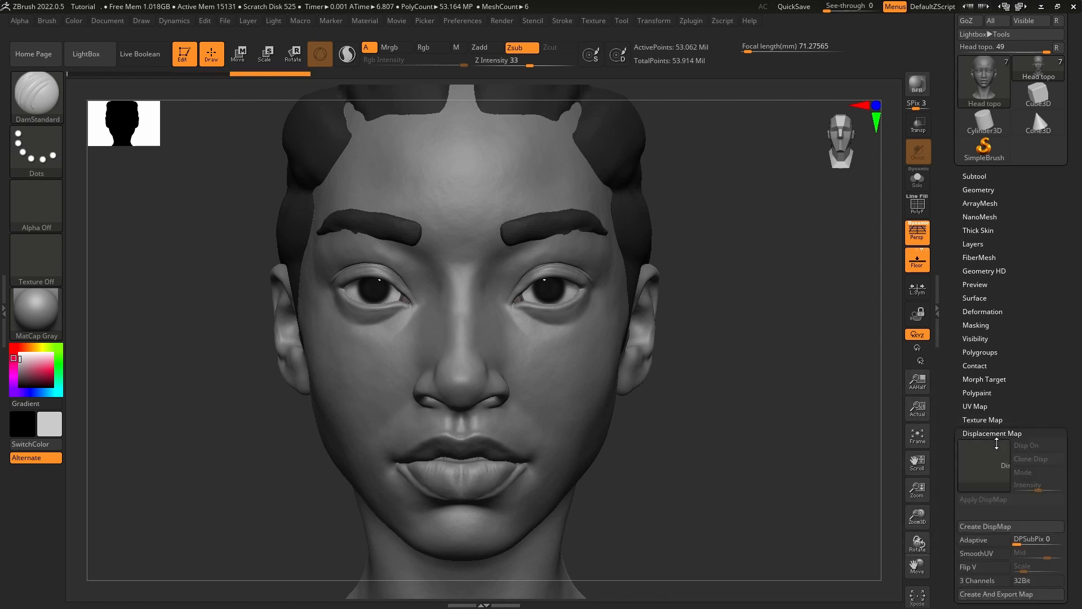
drag(995, 442, 994, 350)
click(988, 371)
click(700, 369)
click(1041, 395)
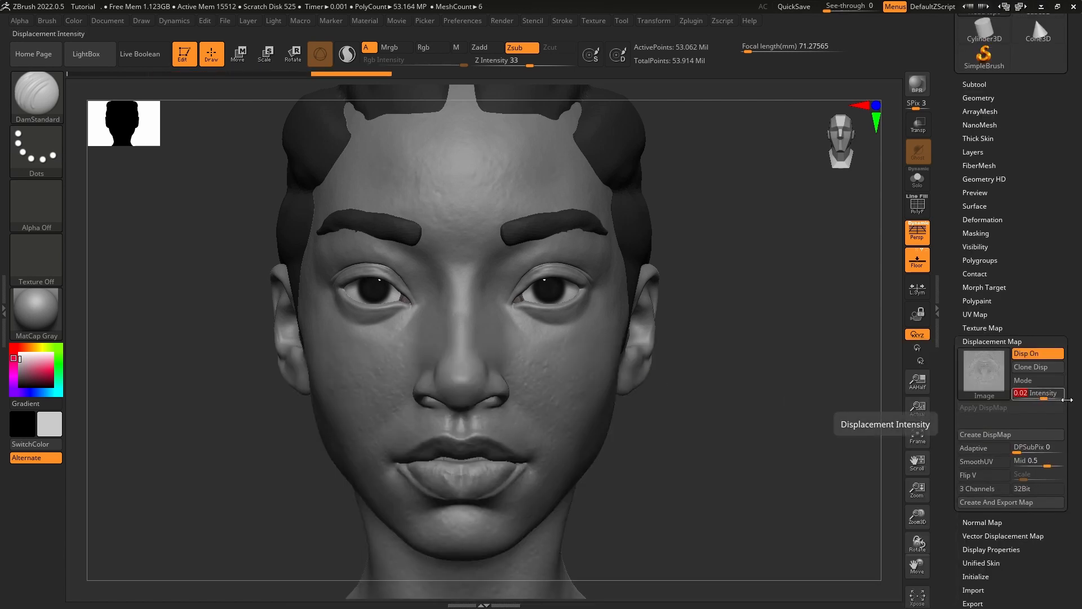
key(Return)
right_drag(744, 389, 660, 350)
click(986, 408)
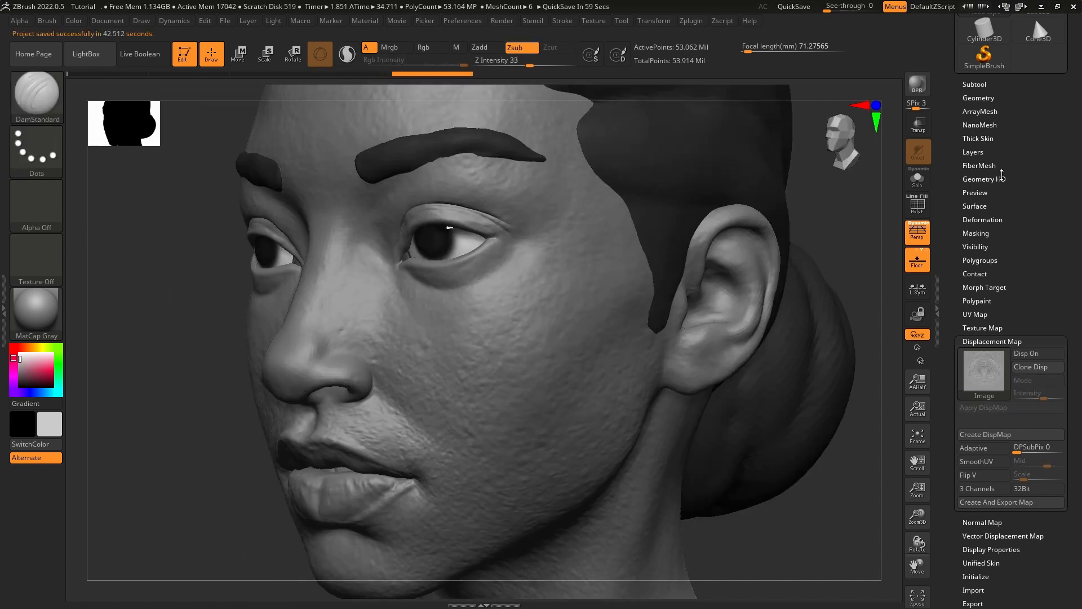
Set the primary layer's intensity to 0.5.
scroll(1001, 176, up, 1)
click(992, 174)
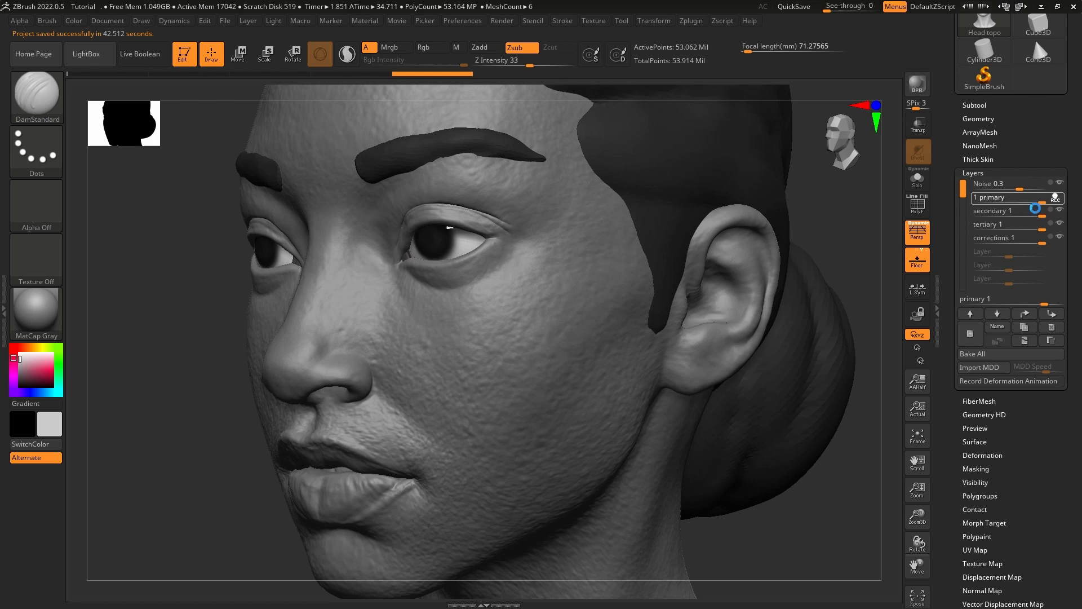
click(1040, 237)
text(0.)
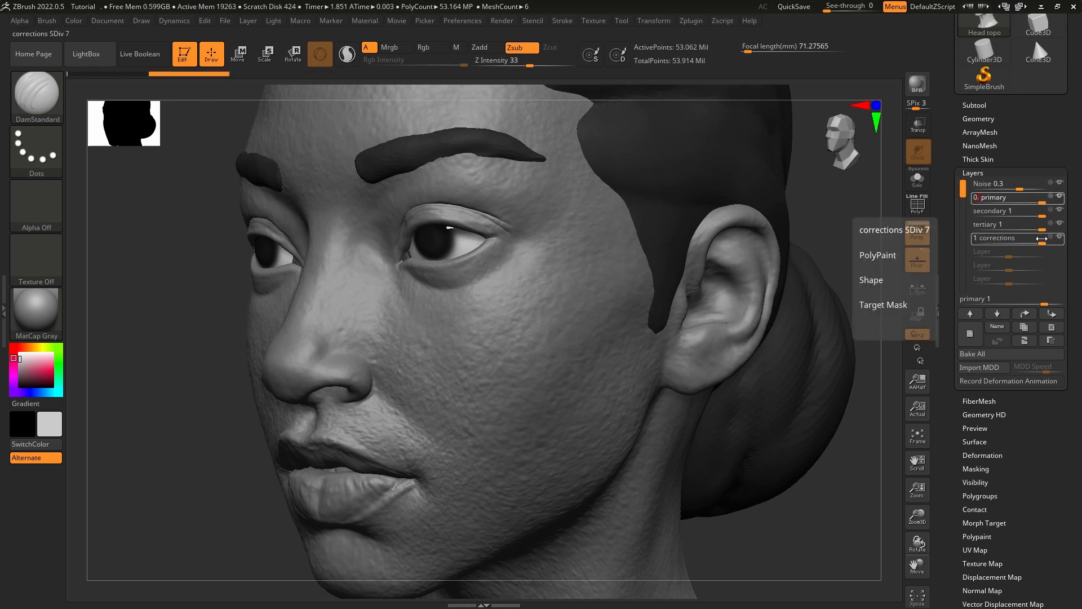
text(5)
drag(206, 259, 265, 276)
Start recording the secondary layer and select its displacement image for the head.
click(1051, 214)
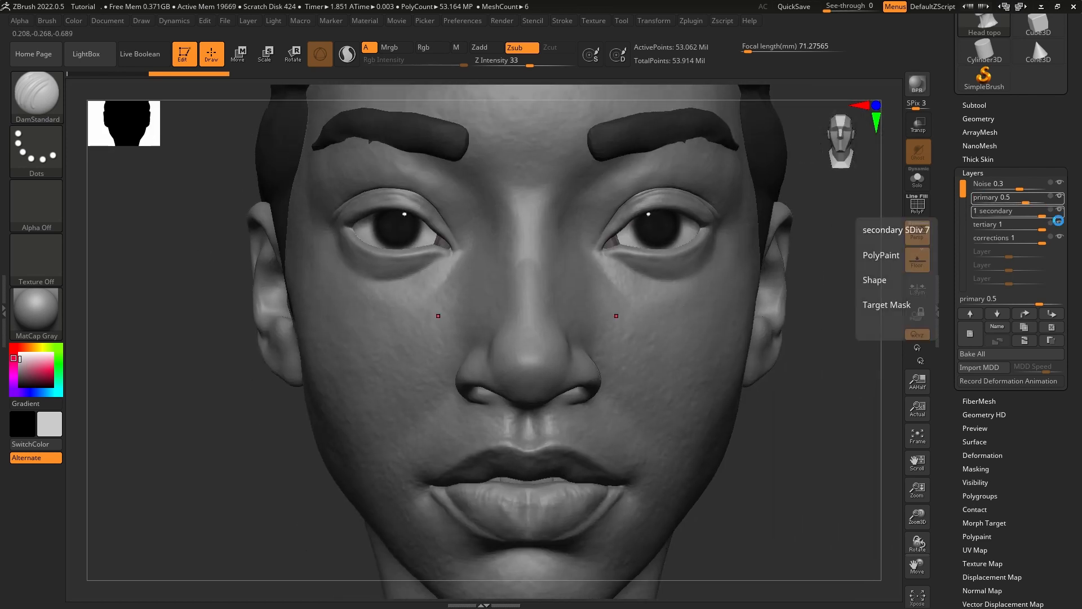
drag(1044, 455, 1037, 370)
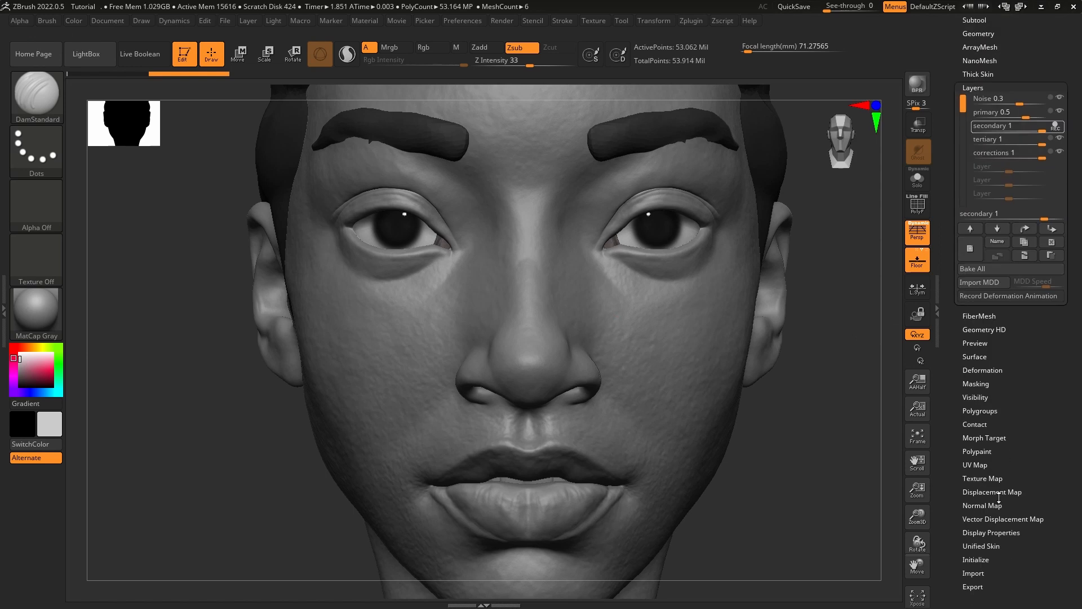
click(997, 493)
click(984, 309)
click(662, 322)
drag(827, 362, 863, 366)
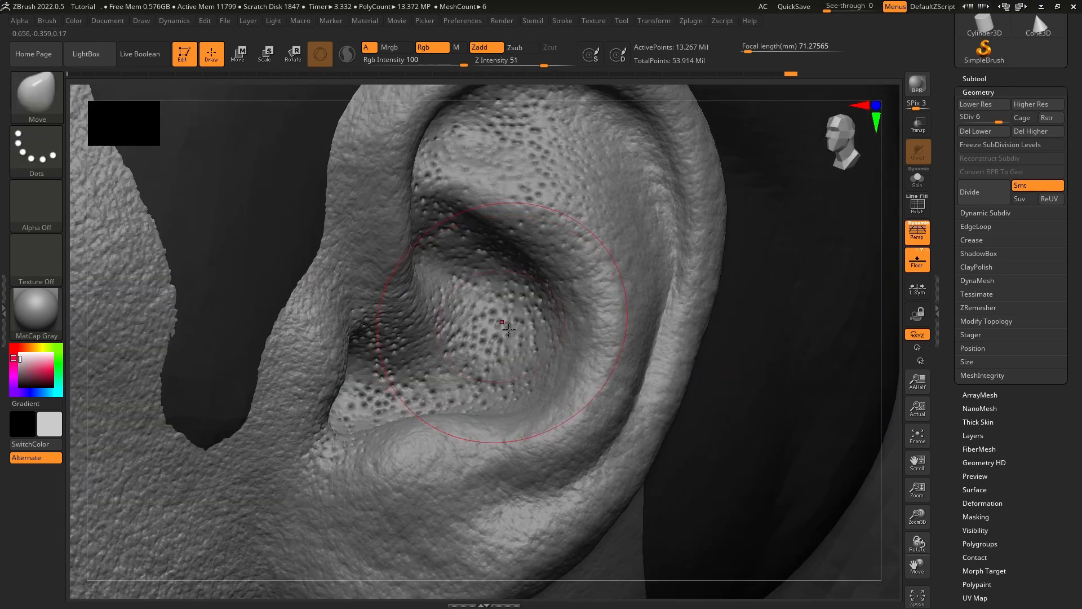
key(b)
key(m)
key(p)
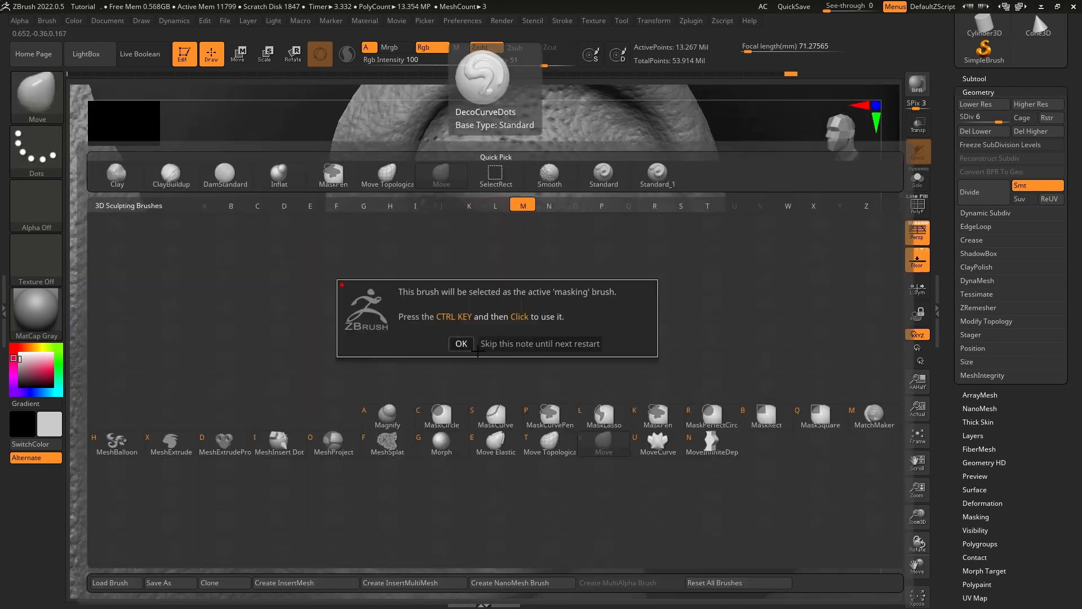
Erase the pore detail inside the ear's hollows with the Morph brush.
key(b)
key(m)
key(o)
drag(474, 368, 531, 350)
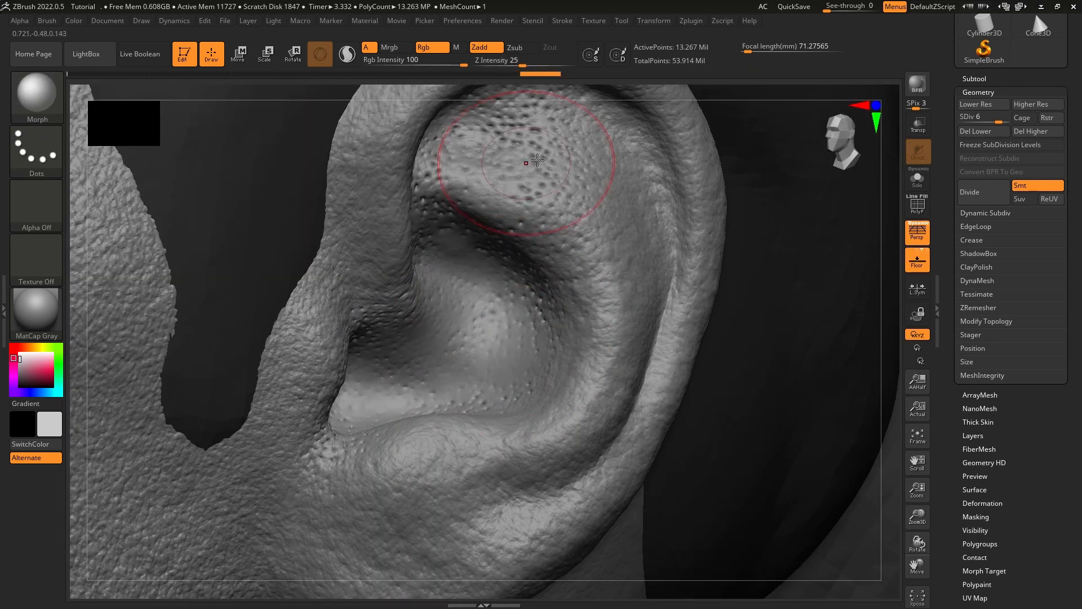
alt+right_drag(524, 164, 522, 262)
drag(521, 263, 480, 417)
drag(325, 544, 508, 362)
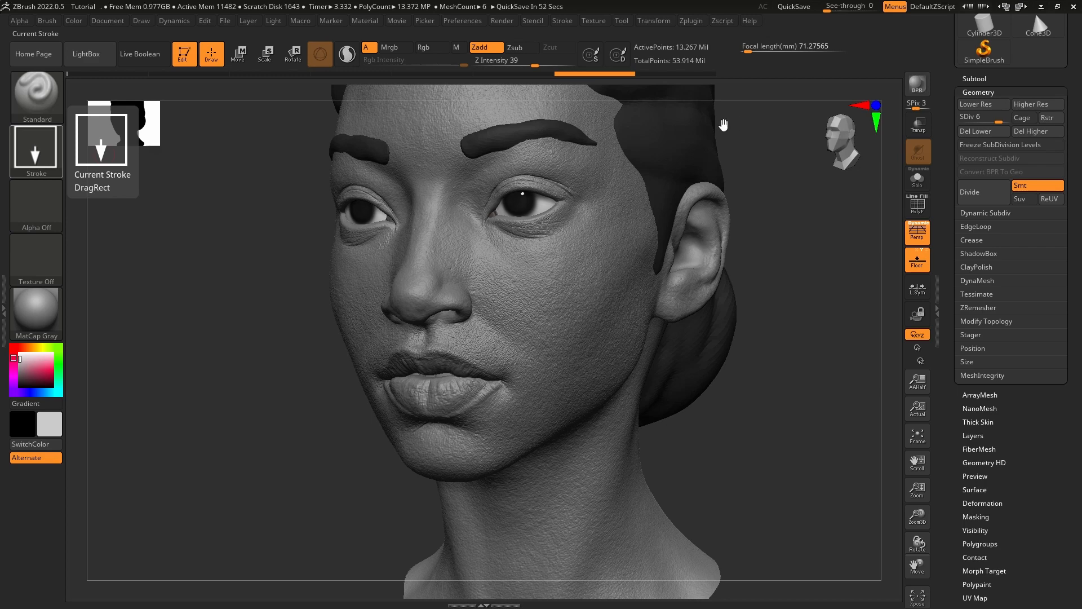
Adjust the Standard brush's draw size for DragRect skin details.
key(s)
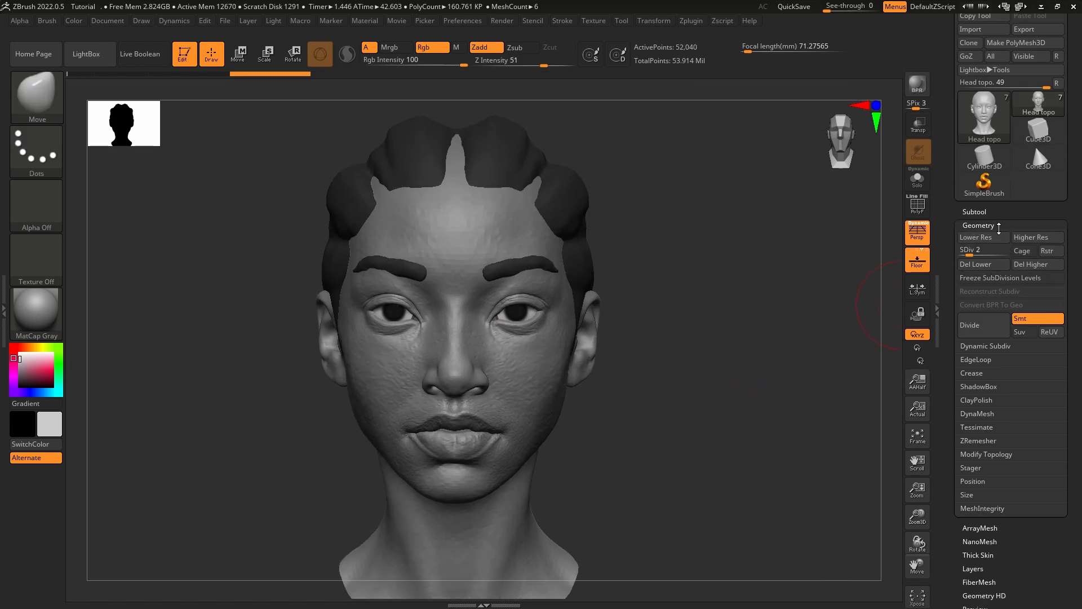
Create the Head topo tangent normal map with SmoothUV and SNormals, flip it vertically and export it.
click(992, 226)
drag(1000, 228, 1001, 174)
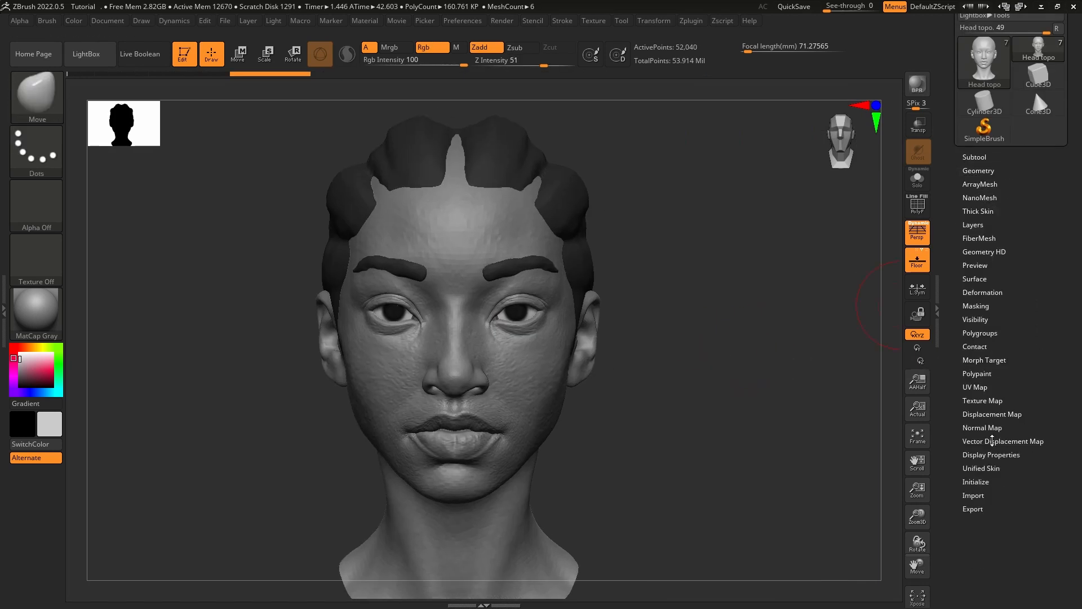
click(997, 428)
click(593, 21)
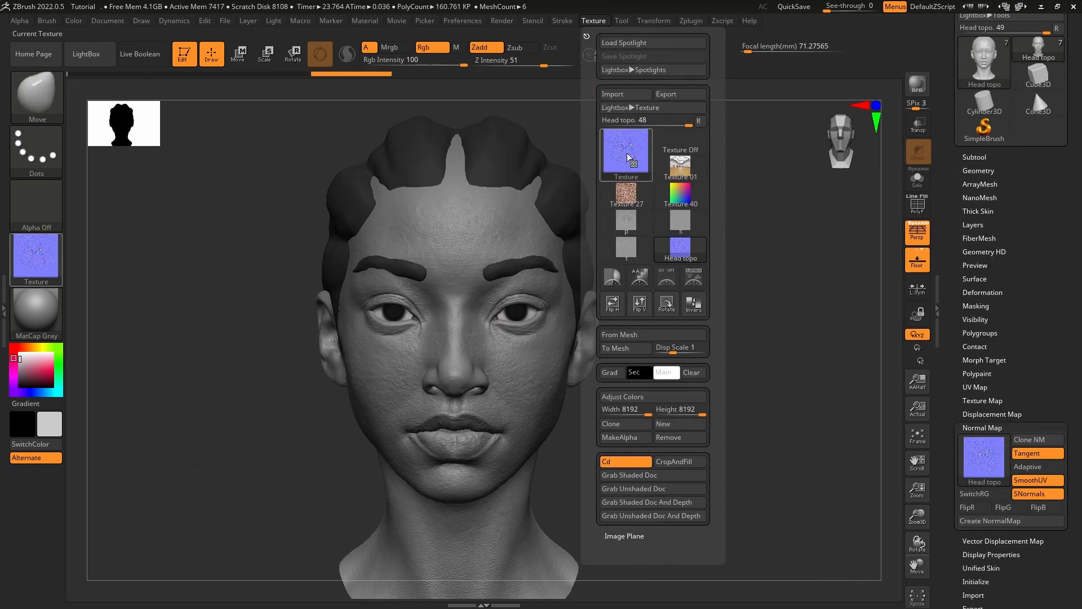
click(639, 304)
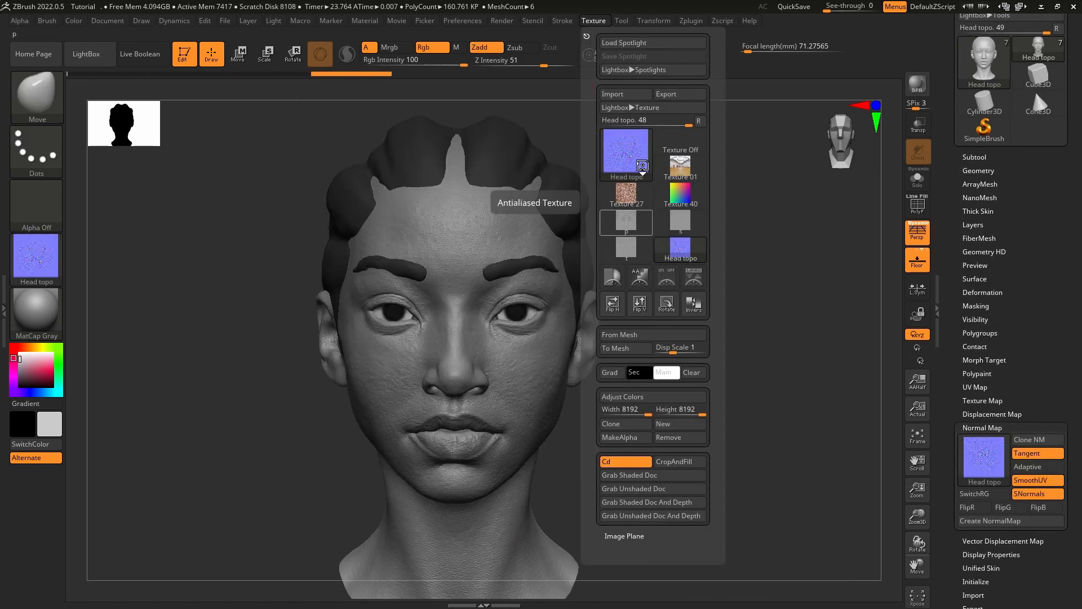
click(682, 94)
key(Return)
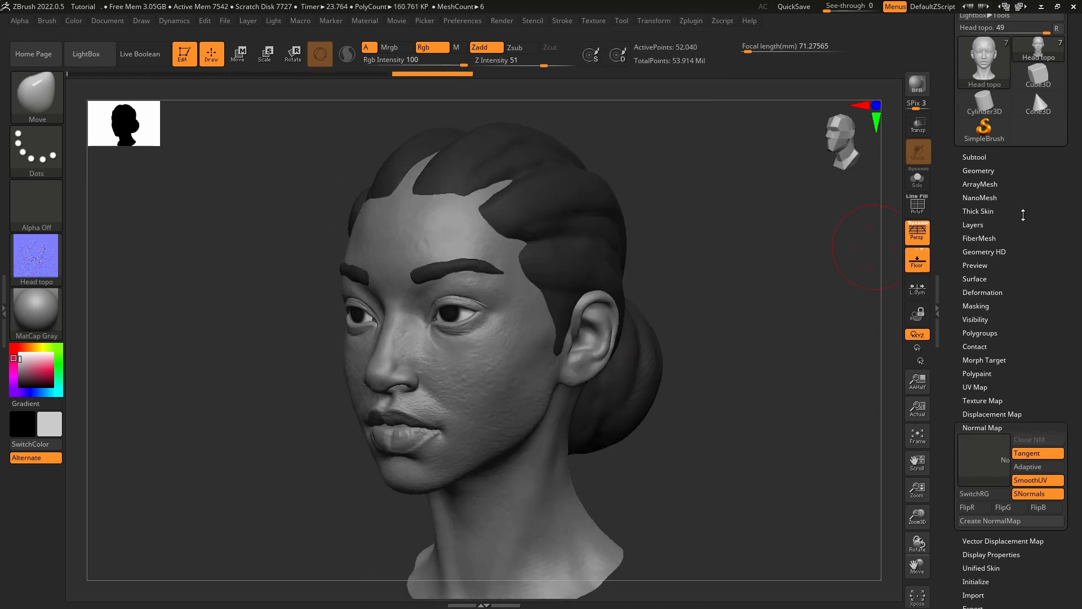
Set the Head topo mesh to subdivision level 6.
click(979, 171)
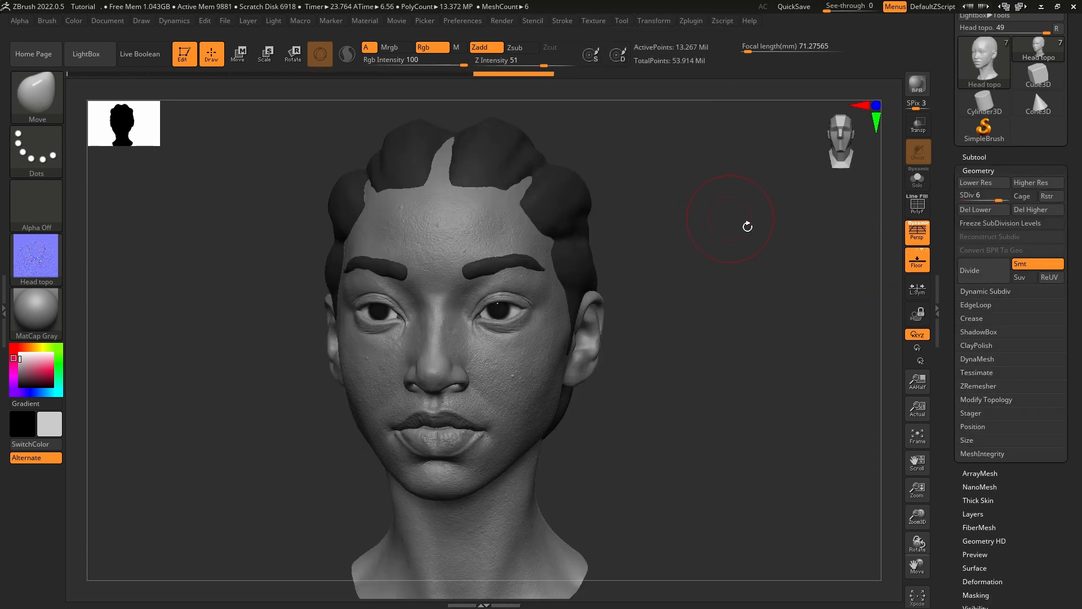
scroll(1015, 84, up, 2)
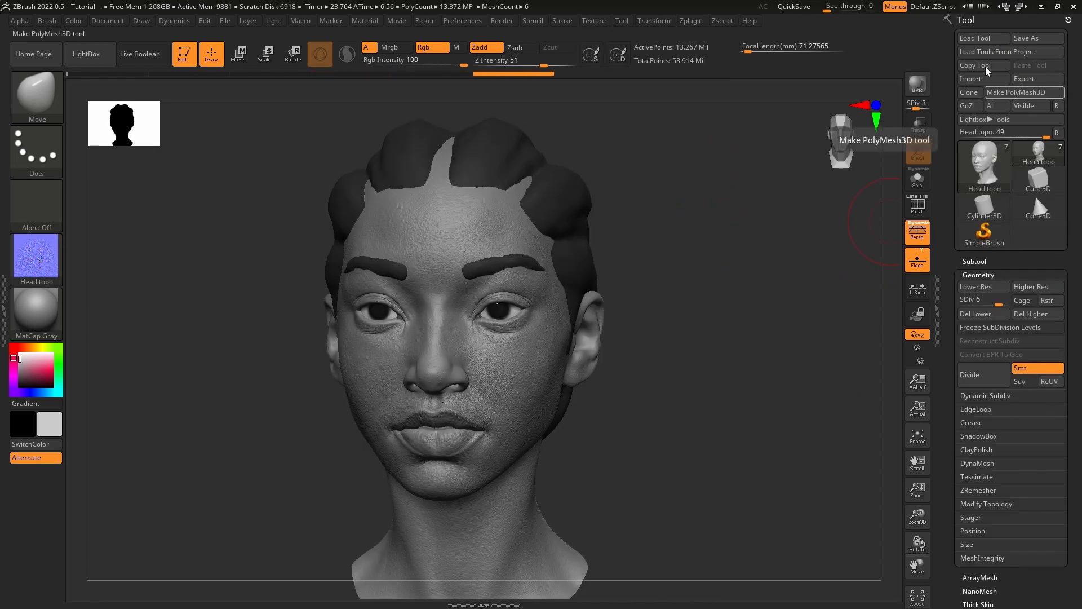
click(1027, 51)
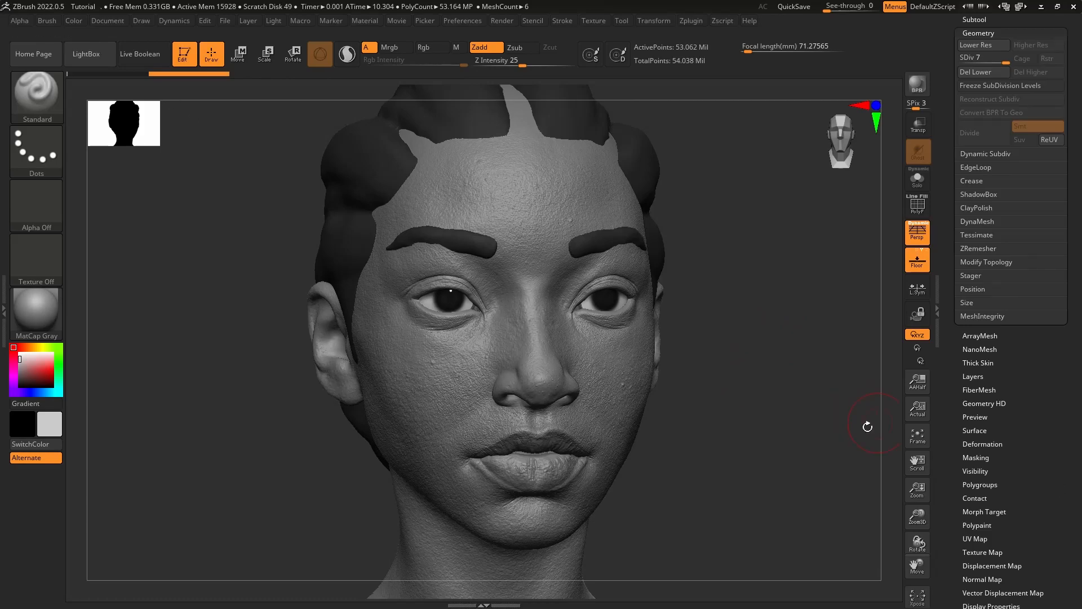
Examine the detailed skin, eyes, nose and lips of the head from several angles and distances.
mouse_move(756, 430)
mouse_down()
mouse_move(739, 428)
mouse_move(748, 417)
mouse_up()
right_drag(749, 417, 728, 409)
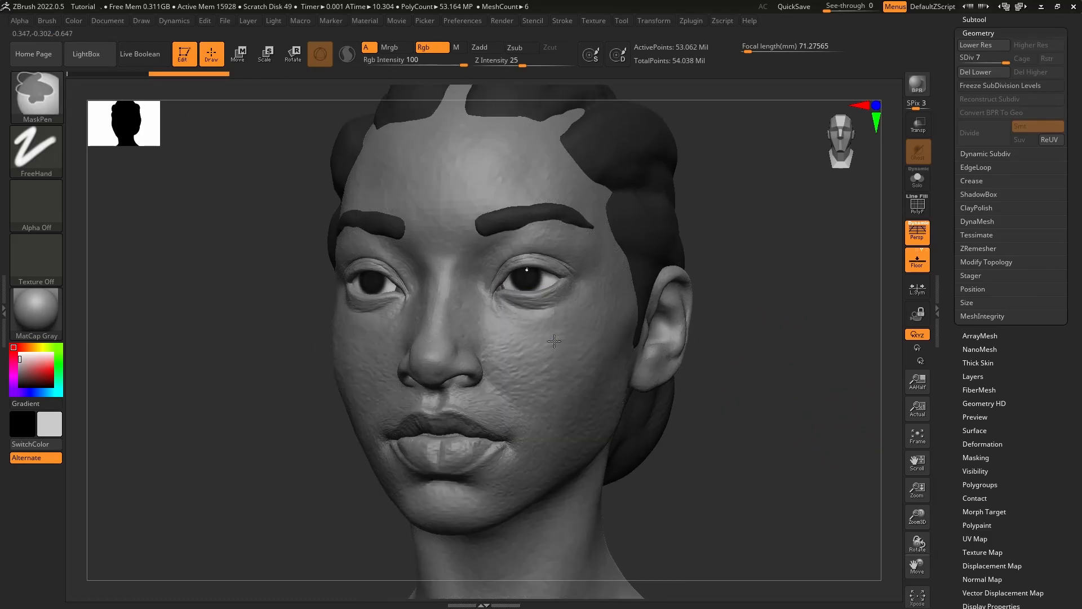
mouse_move(556, 338)
ctrl+right_down()
mouse_move(678, 383)
mouse_move(631, 337)
mouse_move(603, 352)
ctrl+right_up()
mouse_move(530, 456)
alt+right_down()
mouse_move(517, 367)
mouse_move(569, 440)
mouse_move(609, 434)
alt+right_up()
alt+right_drag(468, 422, 609, 441)
right_drag(428, 420, 468, 414)
mouse_move(634, 490)
ctrl+right_down()
mouse_move(608, 433)
mouse_move(648, 423)
ctrl+right_up()
mouse_move(536, 389)
ctrl+right_down()
mouse_move(485, 310)
mouse_move(536, 414)
ctrl+right_up()
mouse_move(629, 412)
ctrl+right_down()
mouse_move(608, 373)
mouse_move(597, 406)
ctrl+right_up()
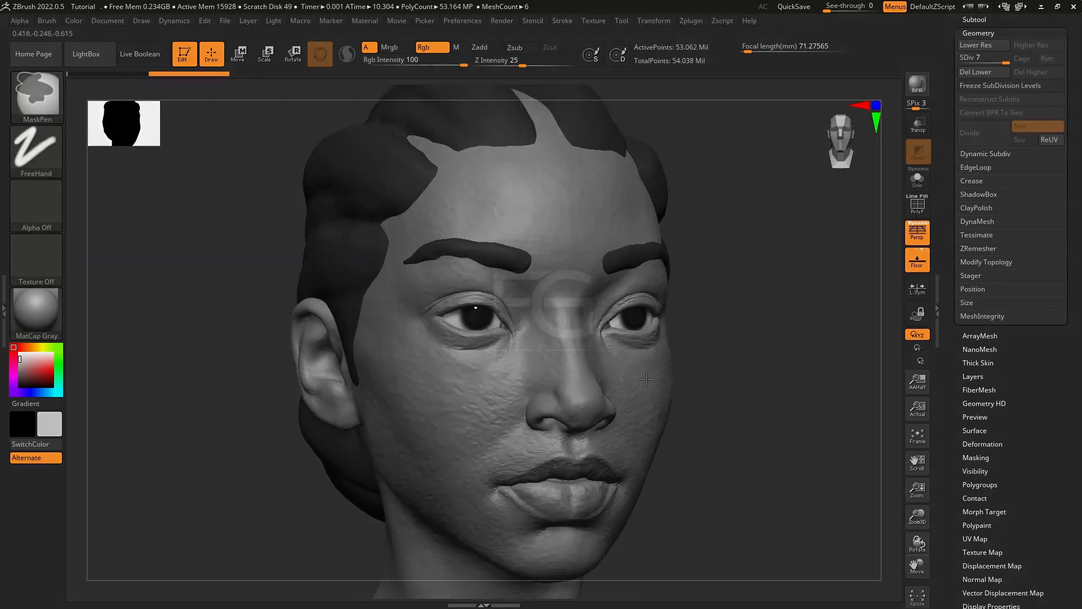